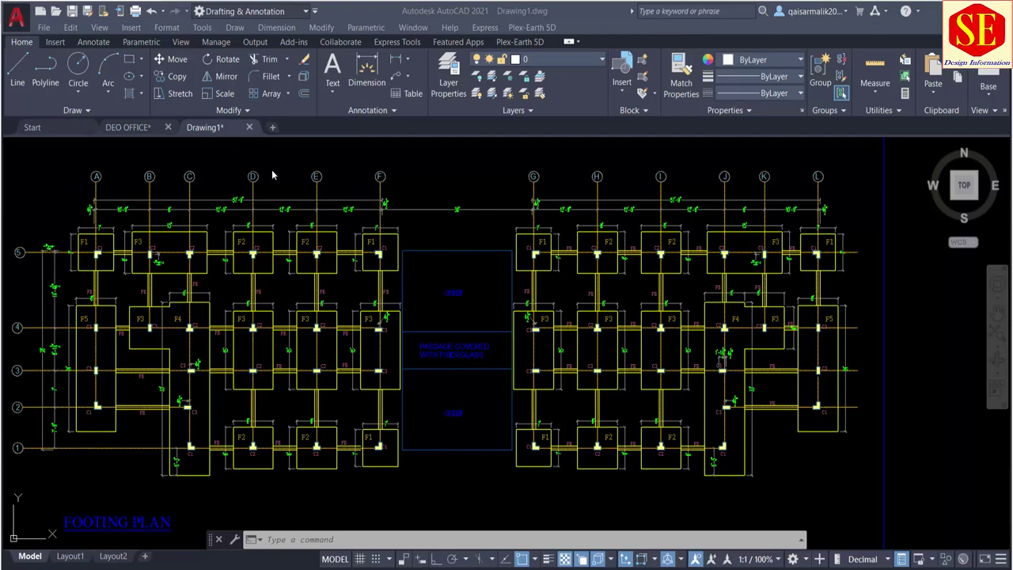
Add a trial 12'-9" linear dimension across the top grid lines, then erase it.
scroll(290, 208, "up", 2)
scroll(294, 204, "up", 2)
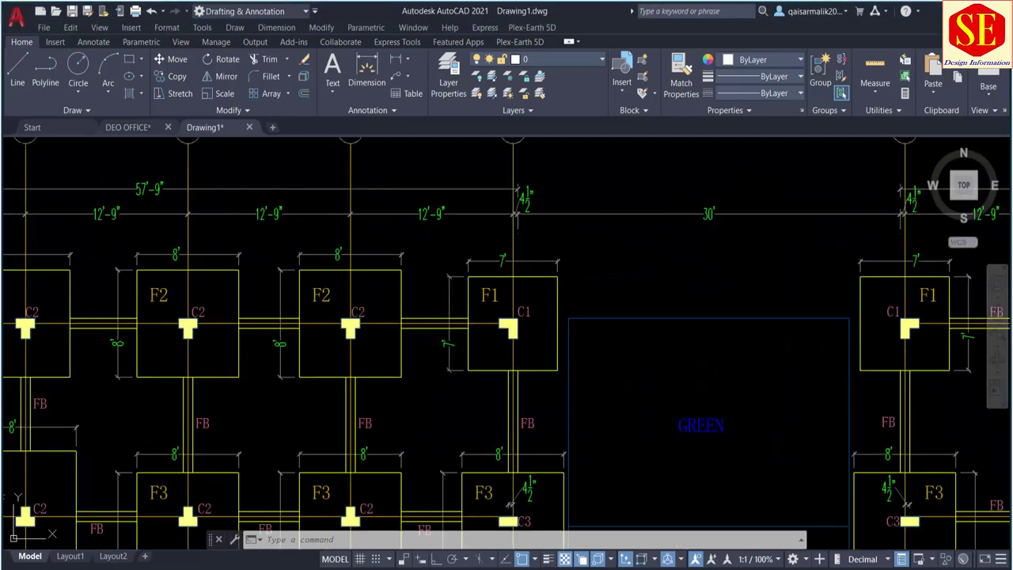
scroll(262, 212, "up", 2)
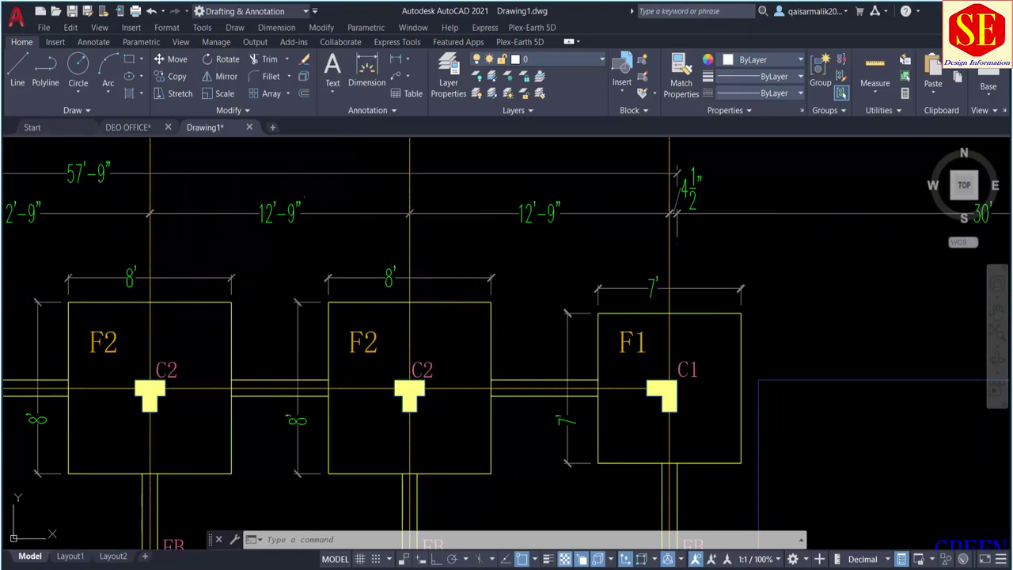
middle_click_drag(303, 189, 300, 240)
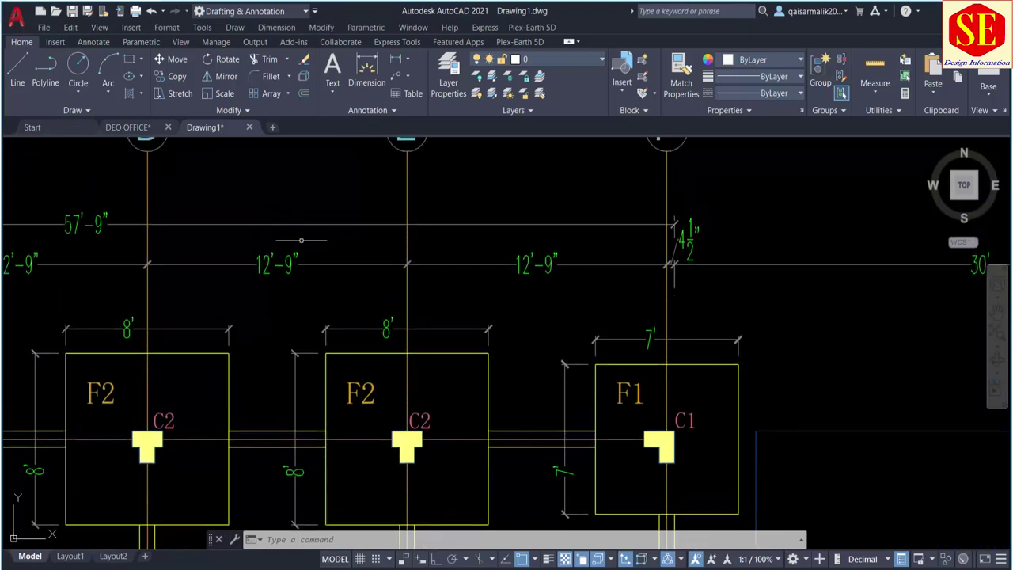
left_click(396, 58)
scroll(147, 268, "up", 4)
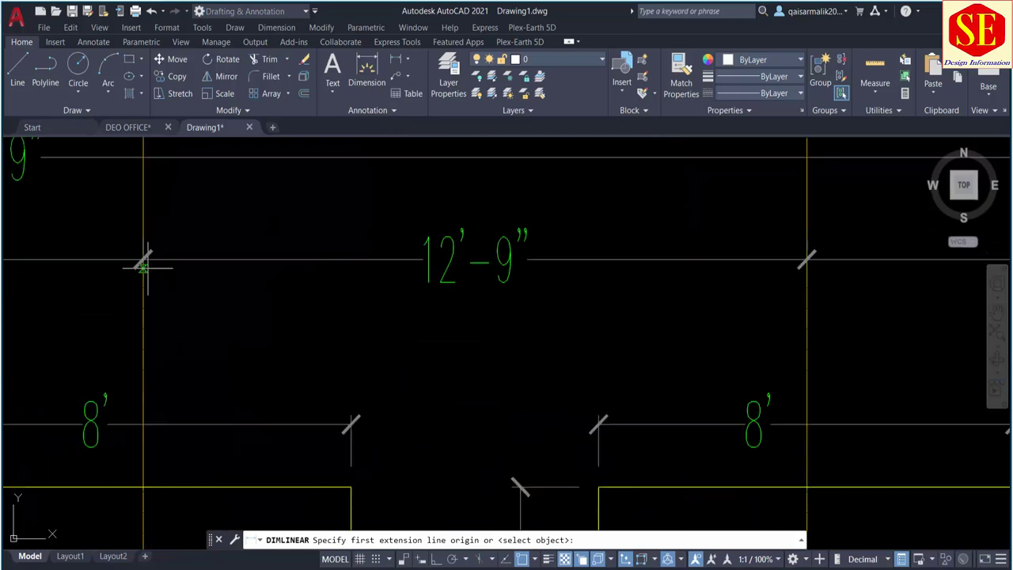
left_click(142, 261)
left_click(806, 259)
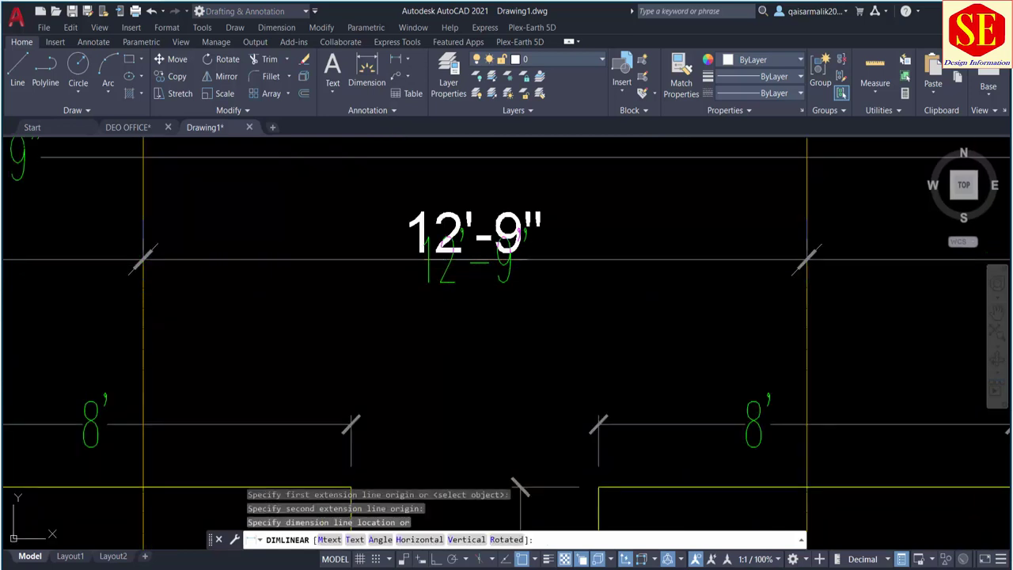
middle_click_drag(688, 225, 661, 357)
left_click(597, 257)
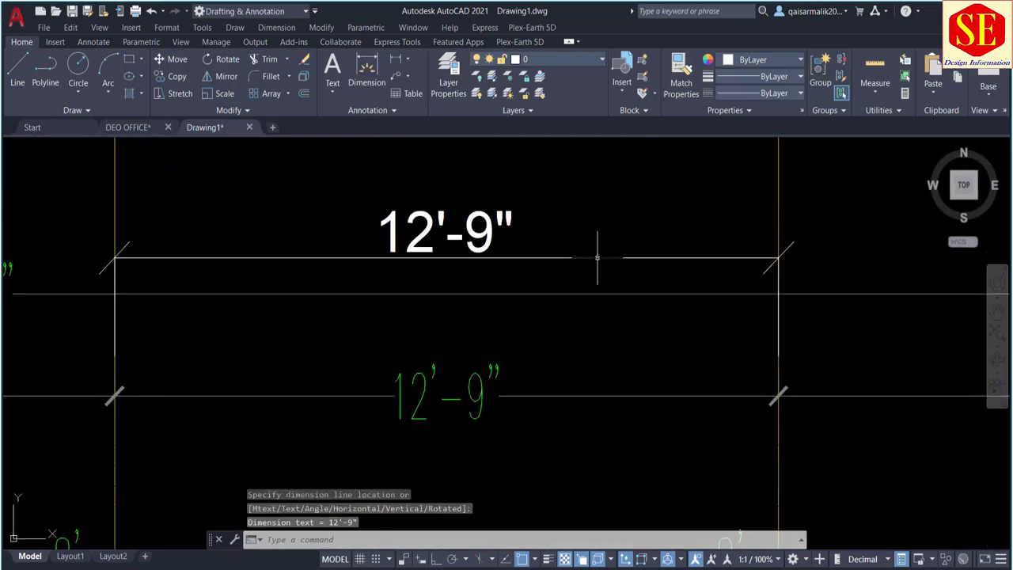
left_click(552, 210)
left_click(465, 270)
type("e")
key("Return")
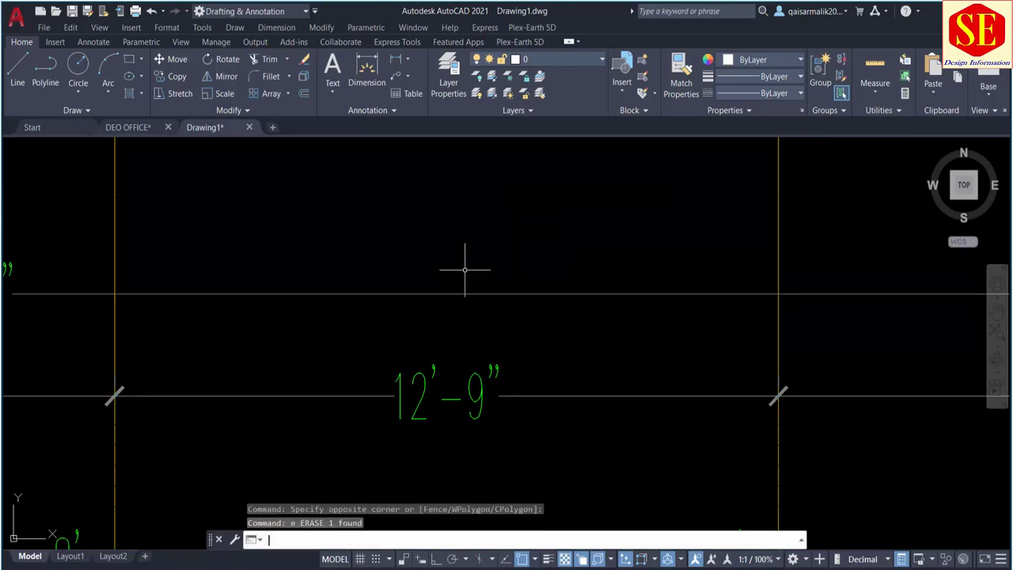
Pan and zoom over the F1 and F2 footings, then bring the whole plan back into view.
scroll(465, 266, "down", 6)
scroll(432, 271, "down", 4)
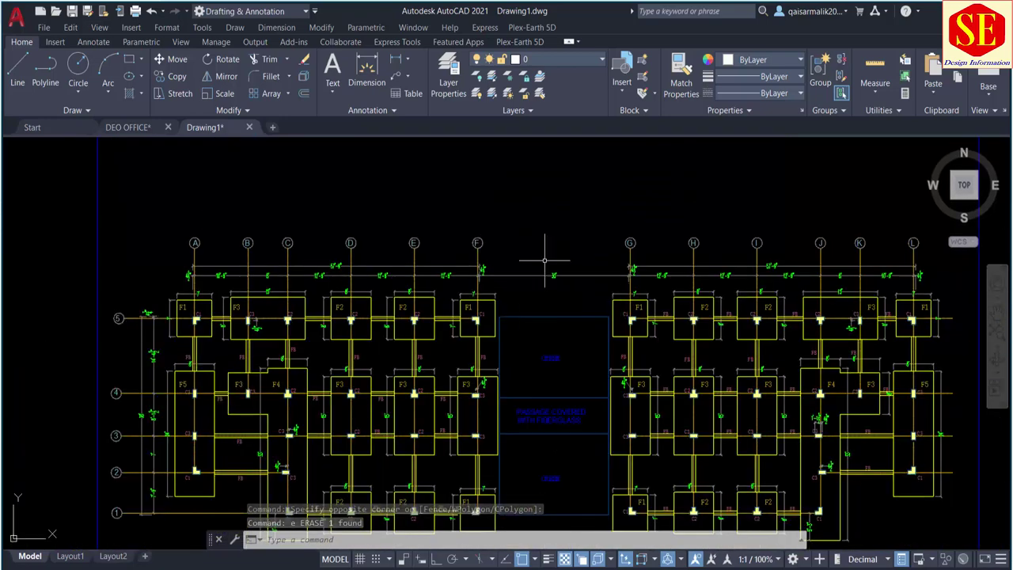
scroll(661, 276, "up", 6)
middle_click_drag(662, 276, 420, 207)
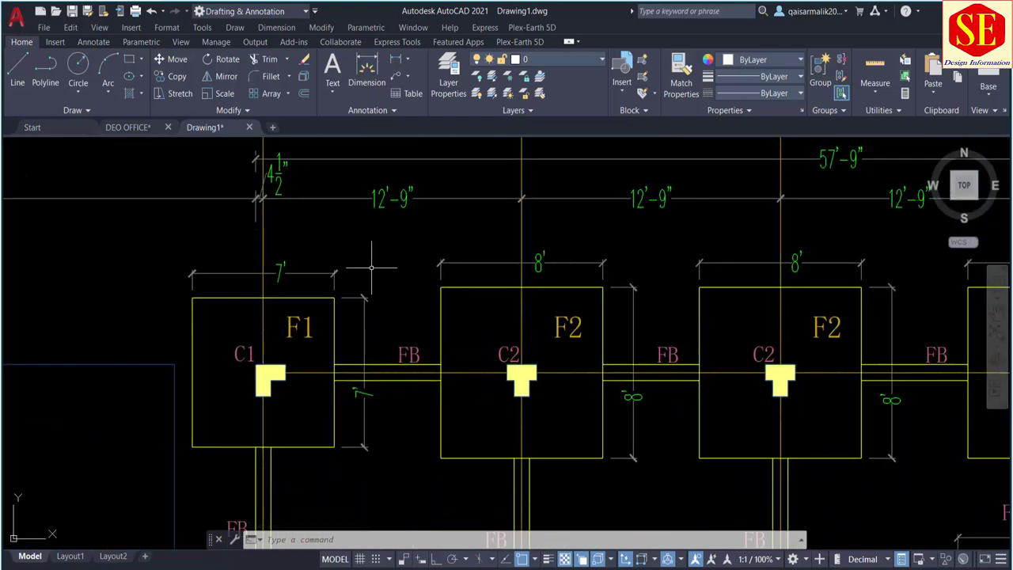
scroll(373, 267, "down", 5)
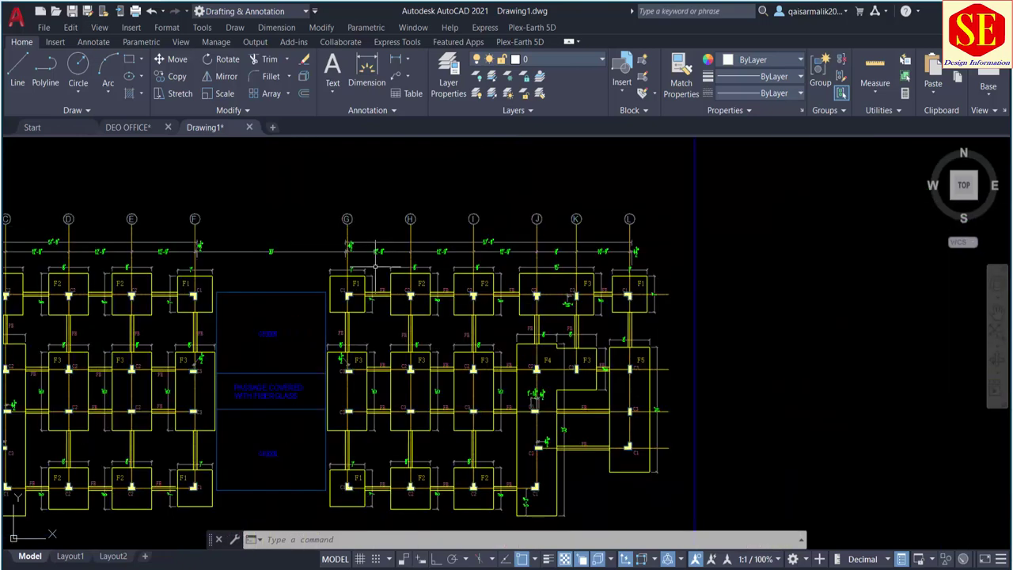
middle_click_drag(355, 291, 514, 291)
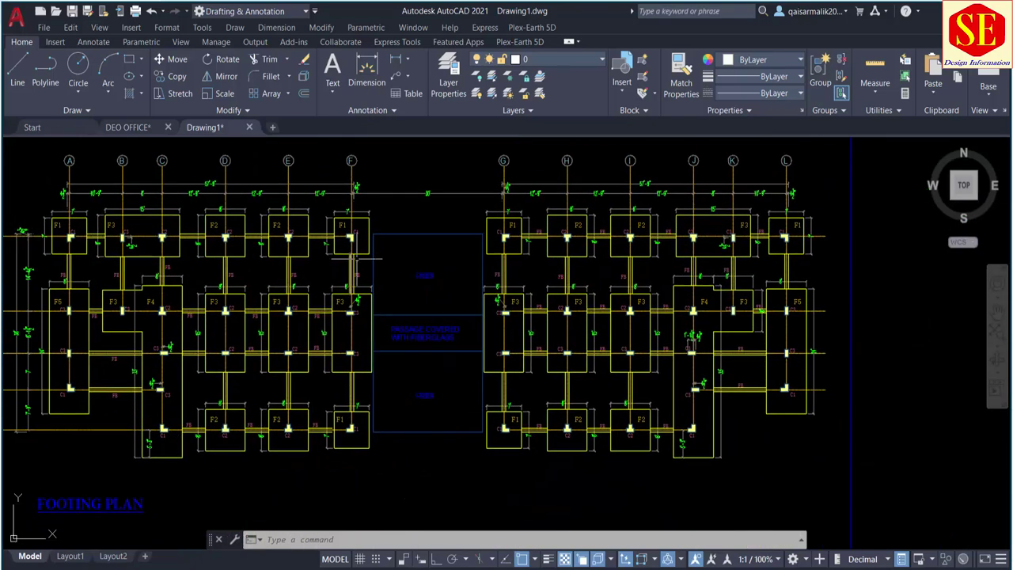
scroll(408, 288, "down", 2)
Window-select all 758 plan objects and convert them into a block named xyz.
type("B")
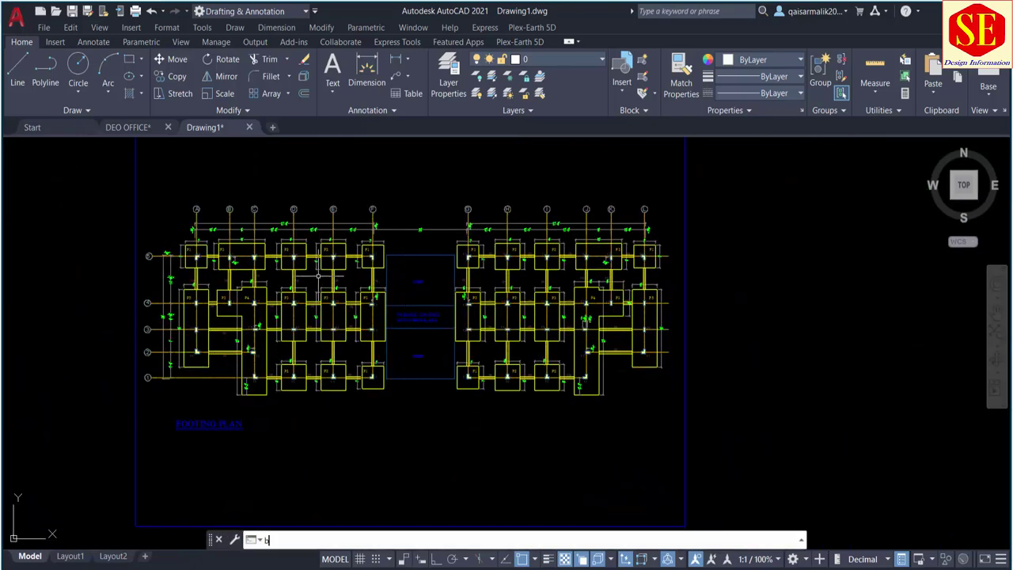
key("Return")
type("xyz")
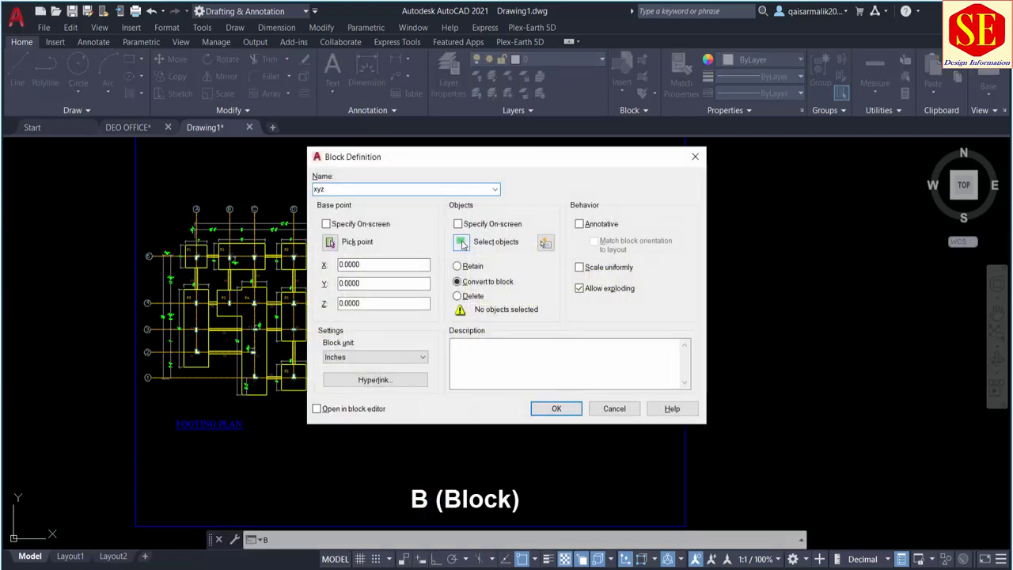
left_click(463, 245)
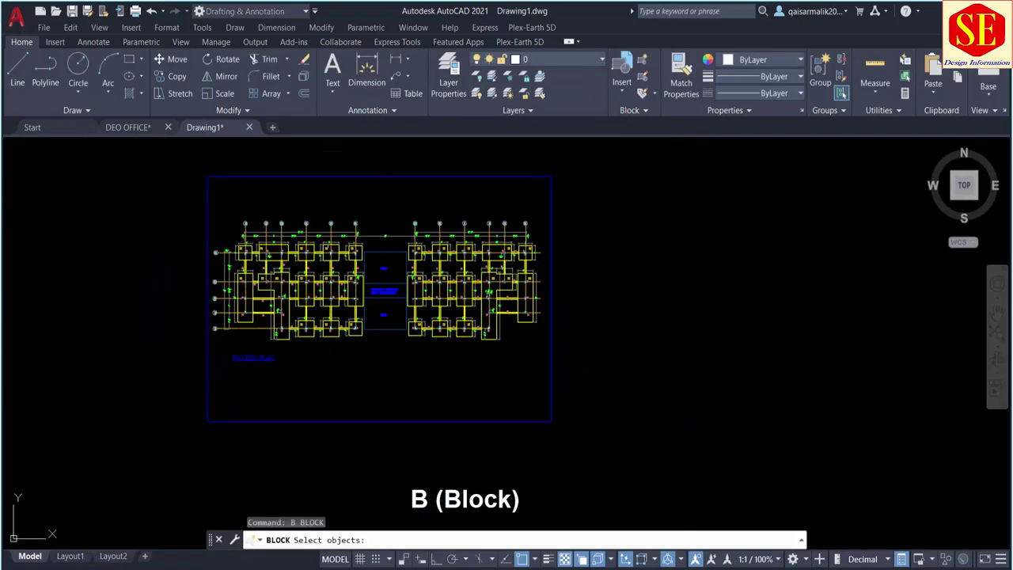
scroll(340, 246, "down", 2)
left_click(155, 194)
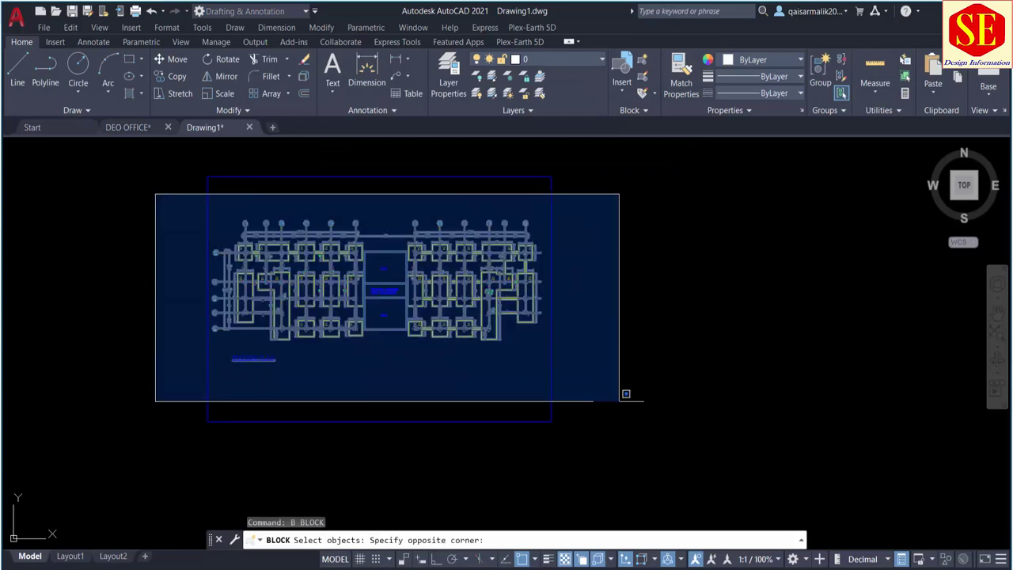
left_click(619, 402)
scroll(414, 257, "up", 2)
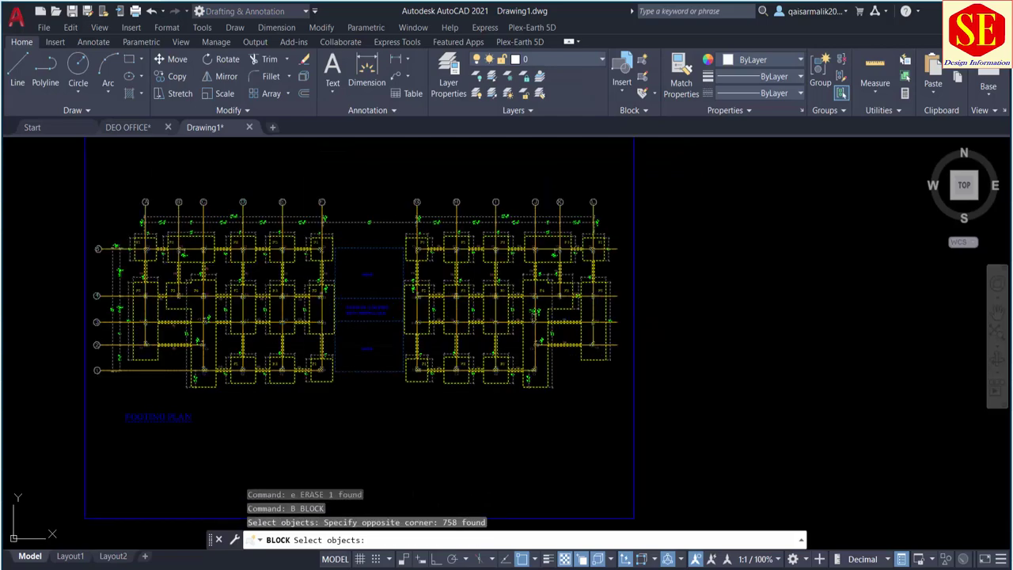
key("Return")
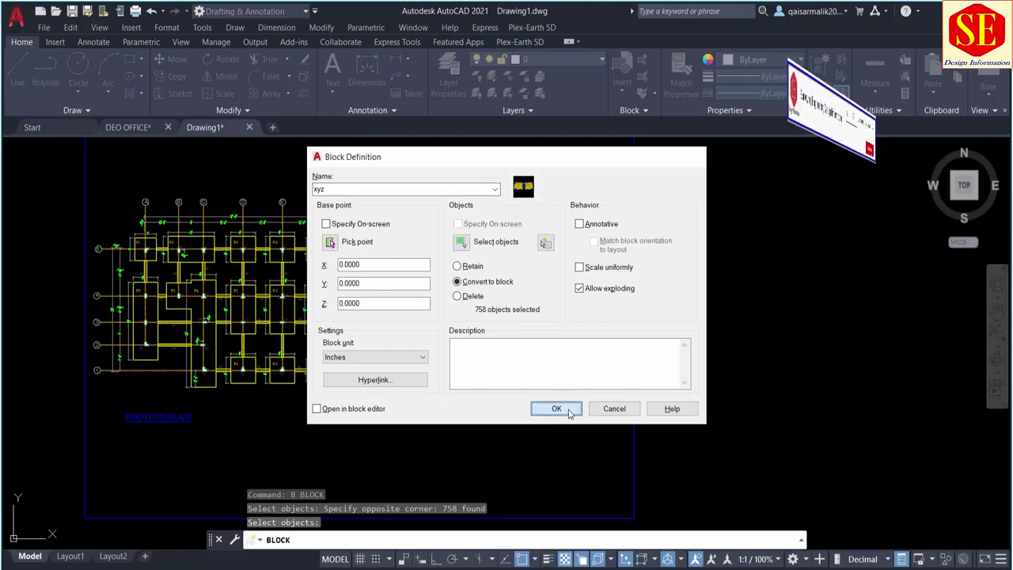
left_click(557, 409)
scroll(440, 237, "up", 2)
scroll(440, 238, "up", 1)
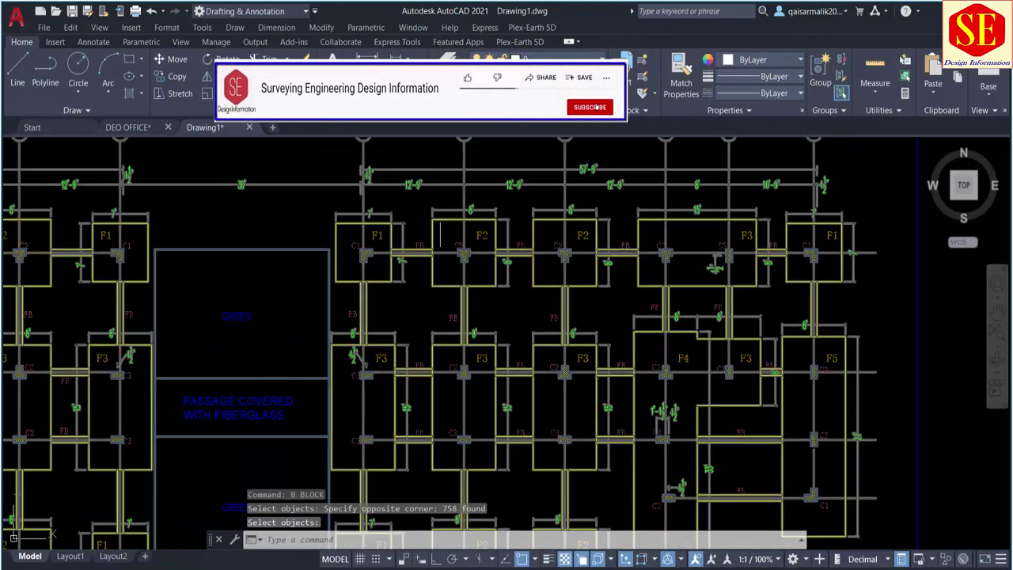
scroll(641, 297, "down", 2)
scroll(642, 297, "down", 2)
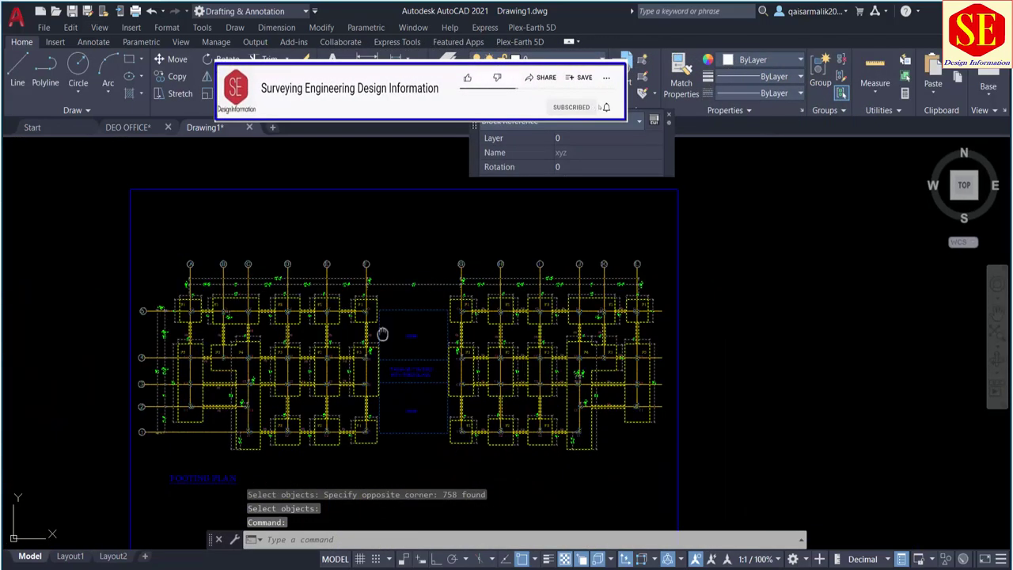
scroll(641, 297, "down", 2)
Start a new dimension style named My Dimention, based on the ASHRAF style.
key("Escape")
type("D")
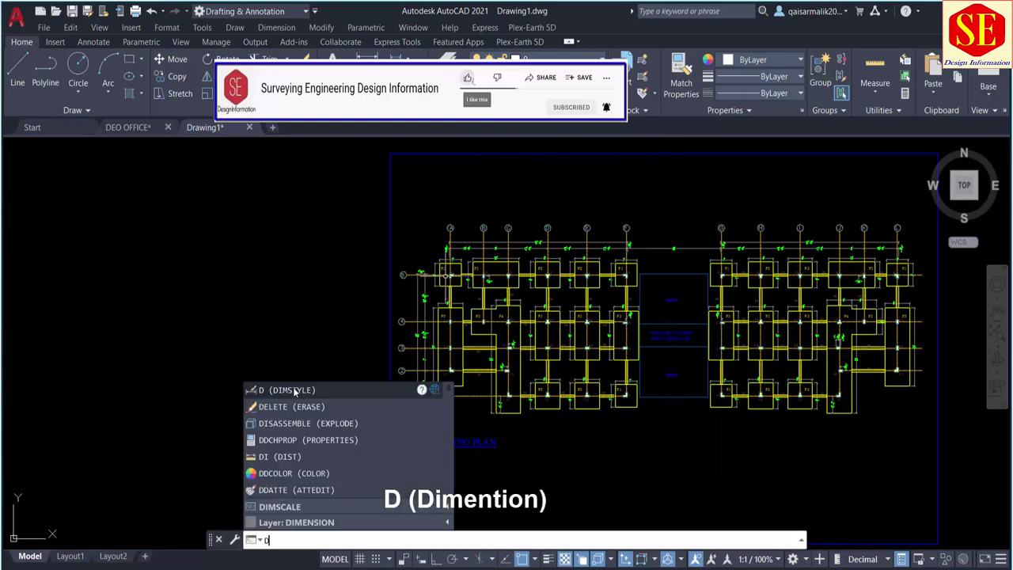
left_click(290, 388)
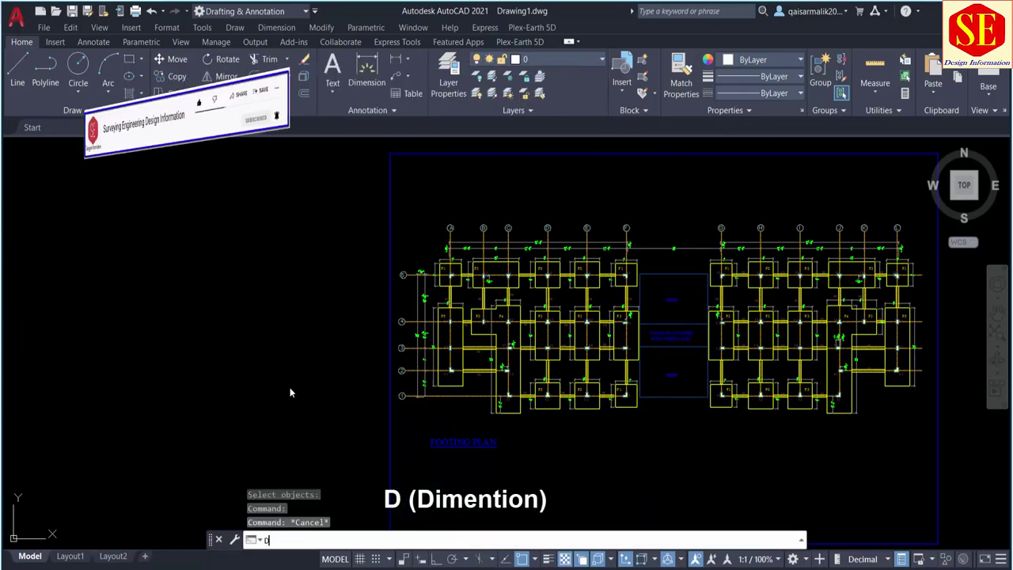
left_click(364, 219)
left_click(363, 231)
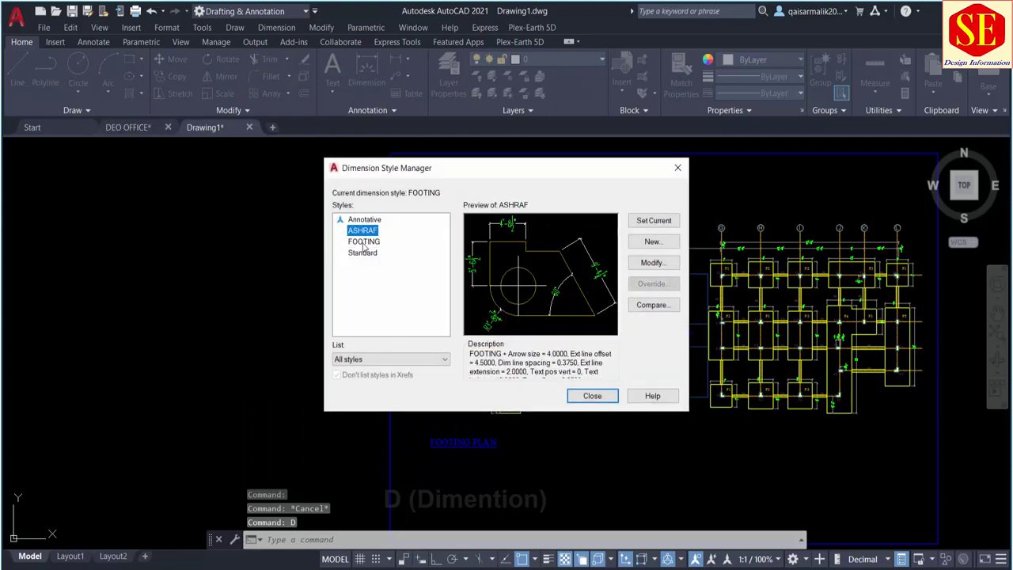
left_click(669, 247)
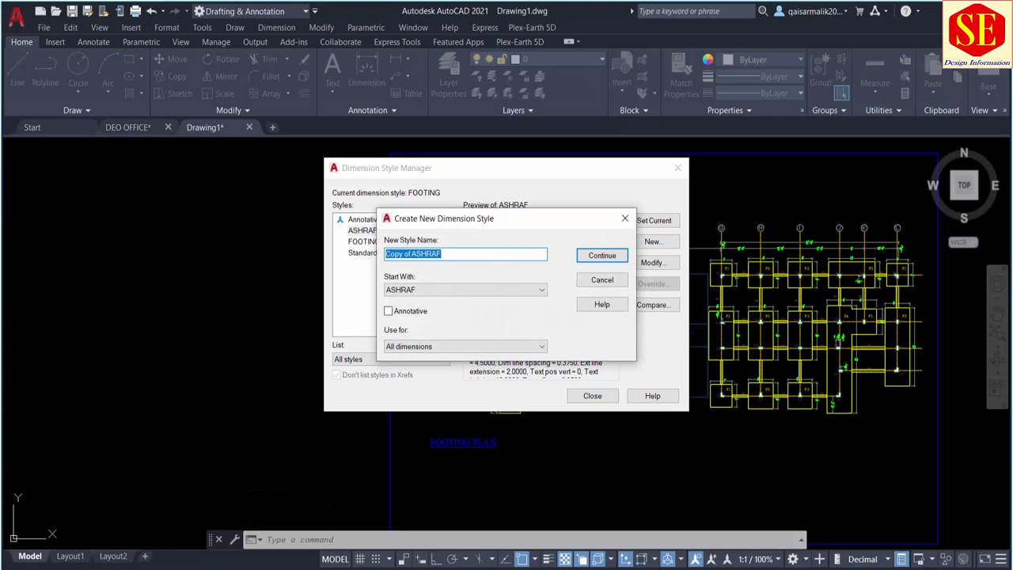
type("My Dimention")
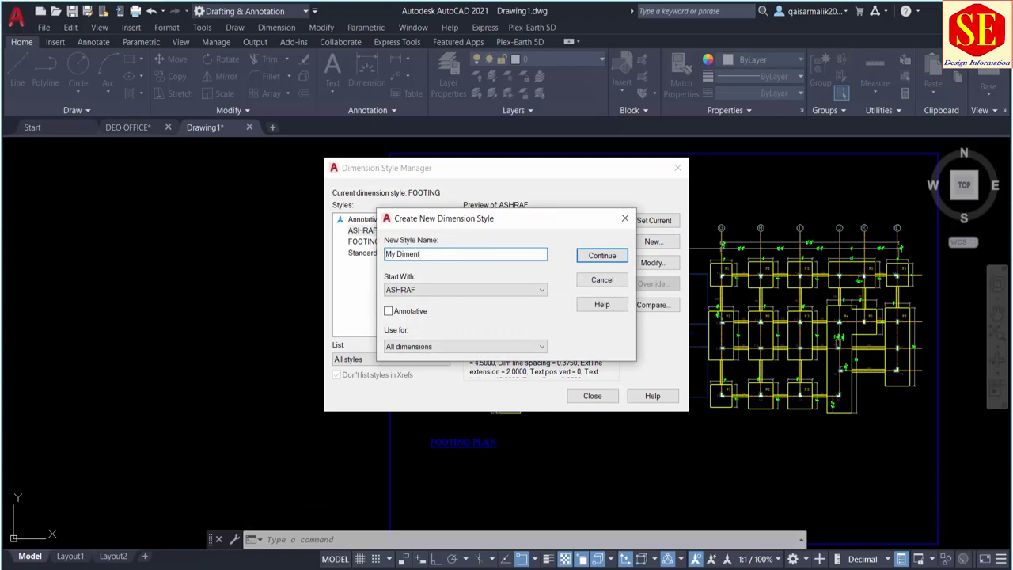
left_click(609, 255)
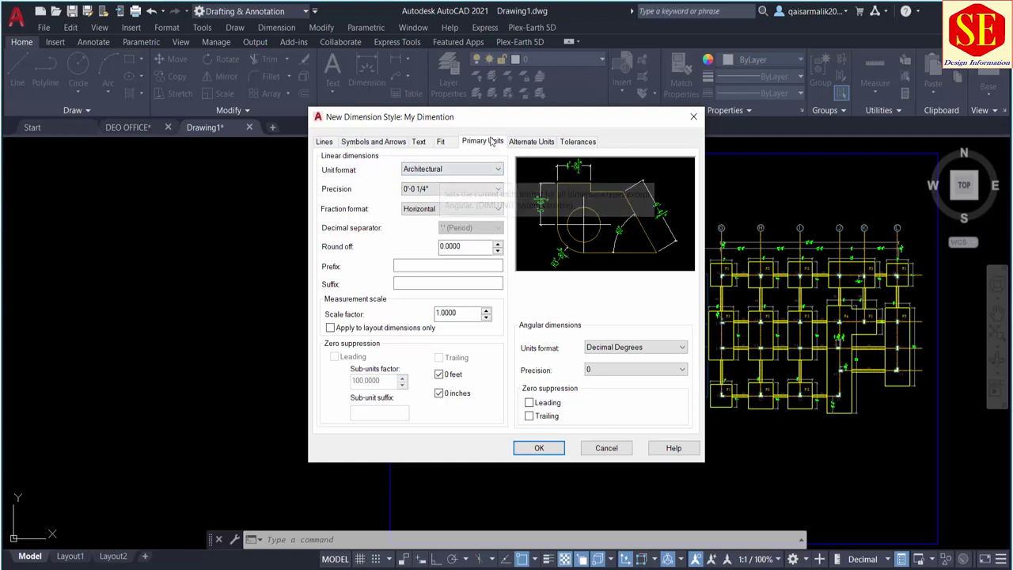
Set the style's primary units to Decimal with 0.000 precision.
left_click(325, 142)
left_click(479, 147)
left_click(461, 170)
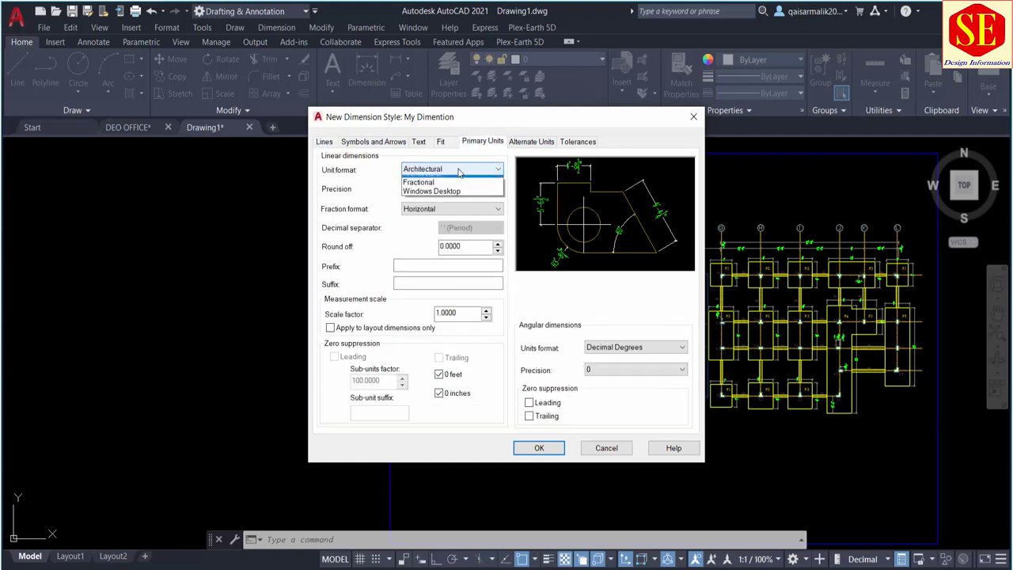
left_click(435, 190)
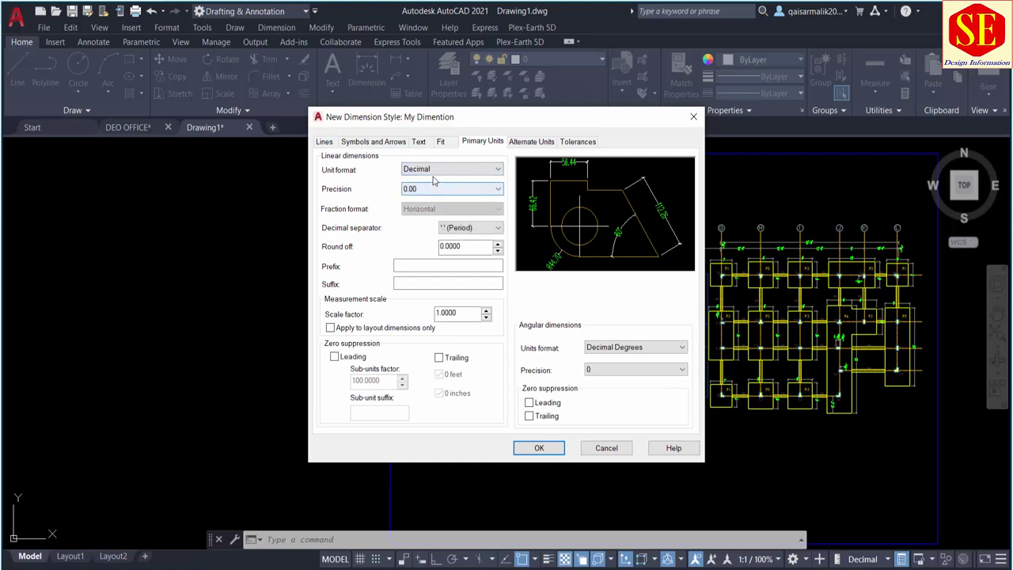
left_click(434, 189)
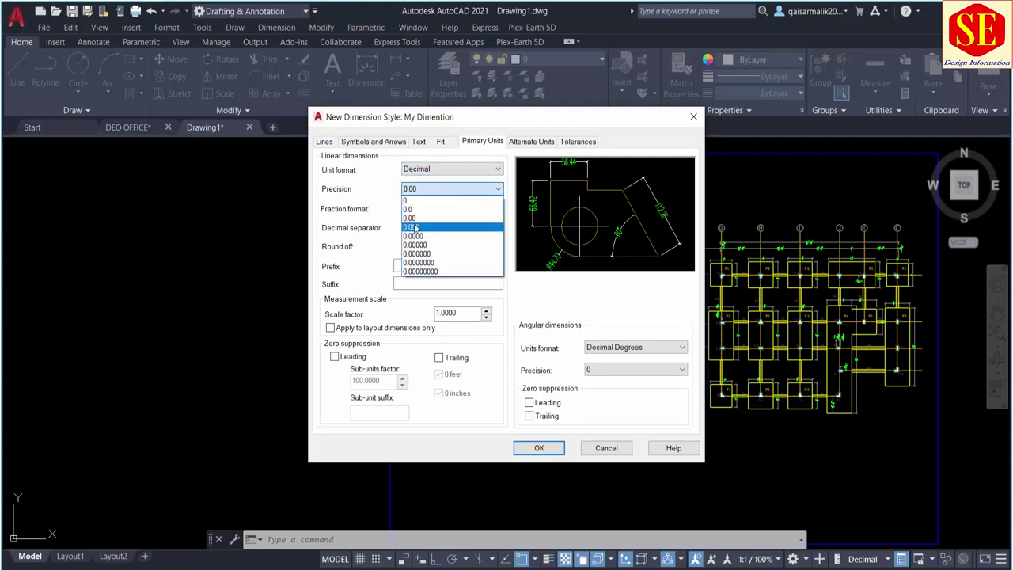
left_click(434, 226)
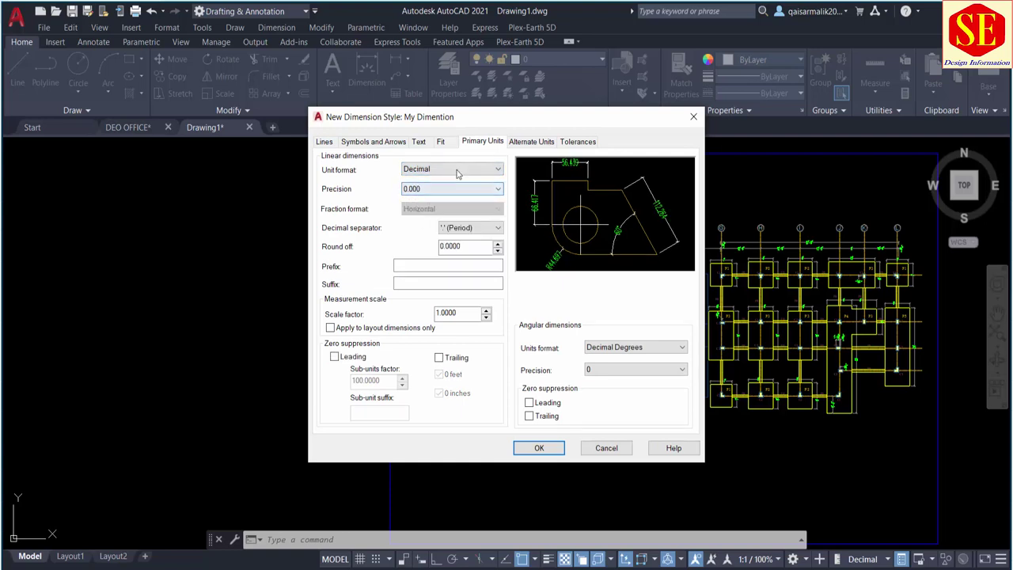
Give the style text height 1 and arrow size 1, and save it.
left_click(421, 141)
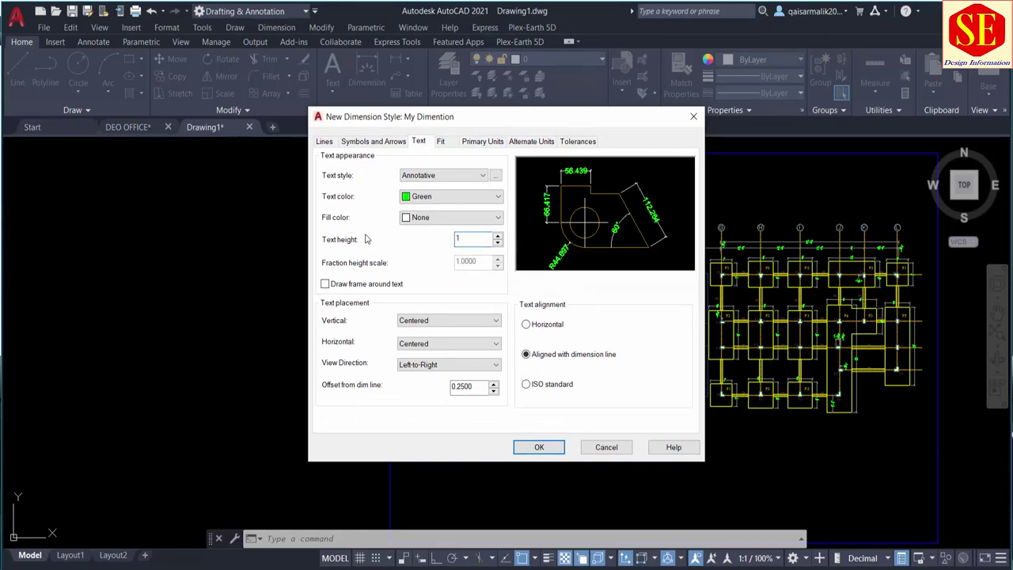
left_click(378, 142)
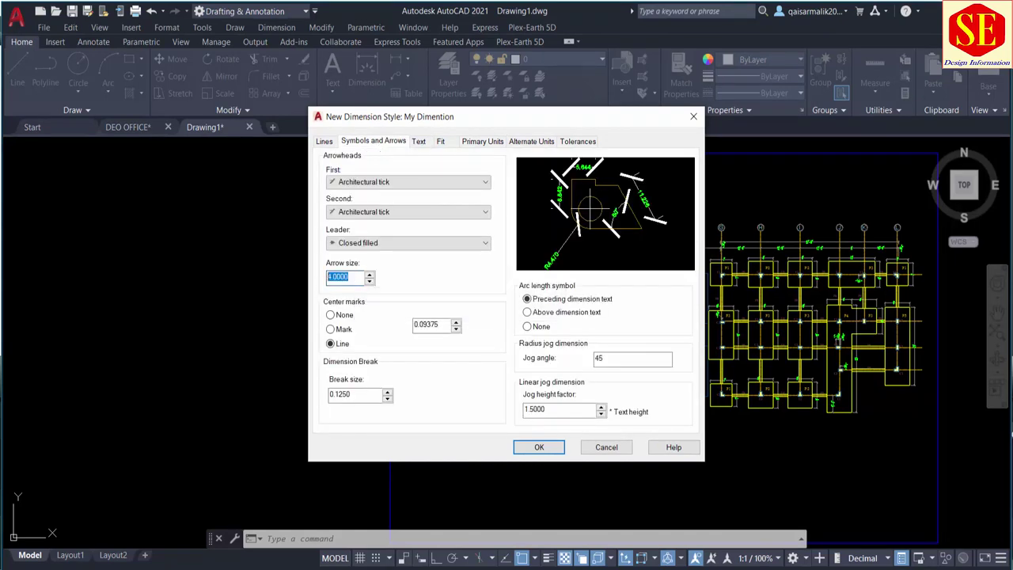
type("1")
left_click(321, 143)
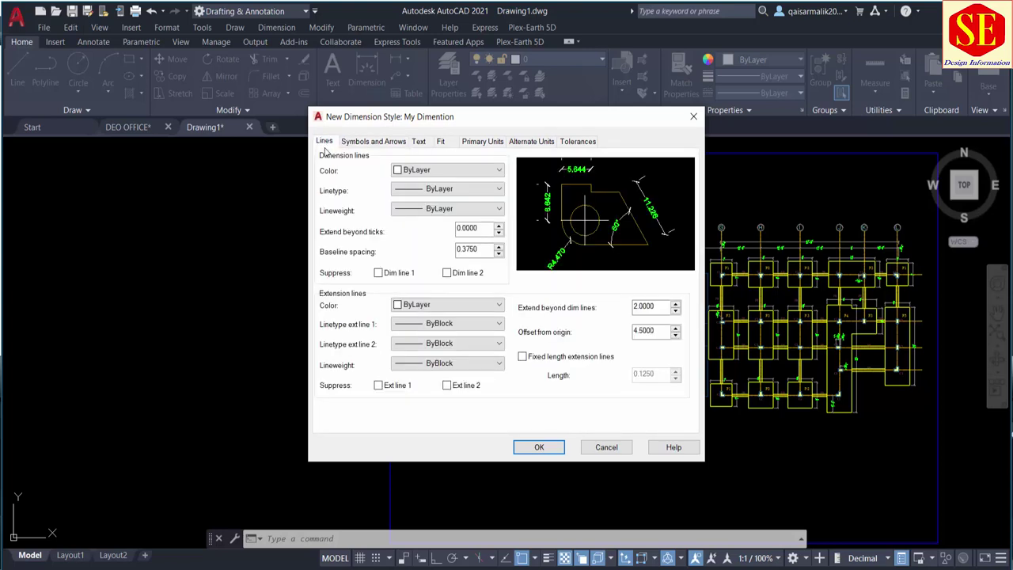
left_click(541, 454)
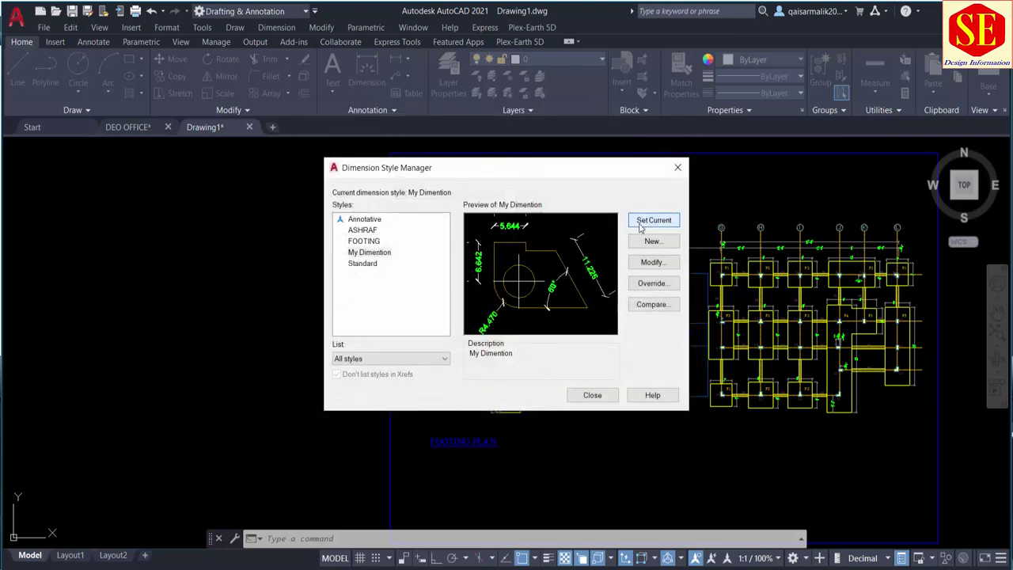
Close the style manager and DIMLINEAR the 30' span, placing the 360.000 dimension above it.
left_click(587, 400)
scroll(475, 278, "up", 2)
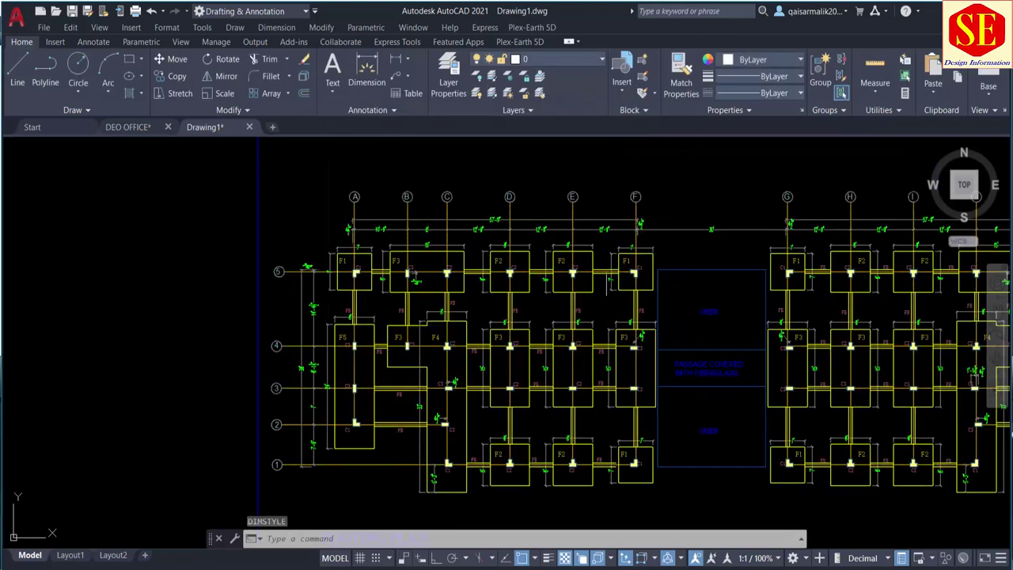
middle_click_drag(475, 277, 329, 293)
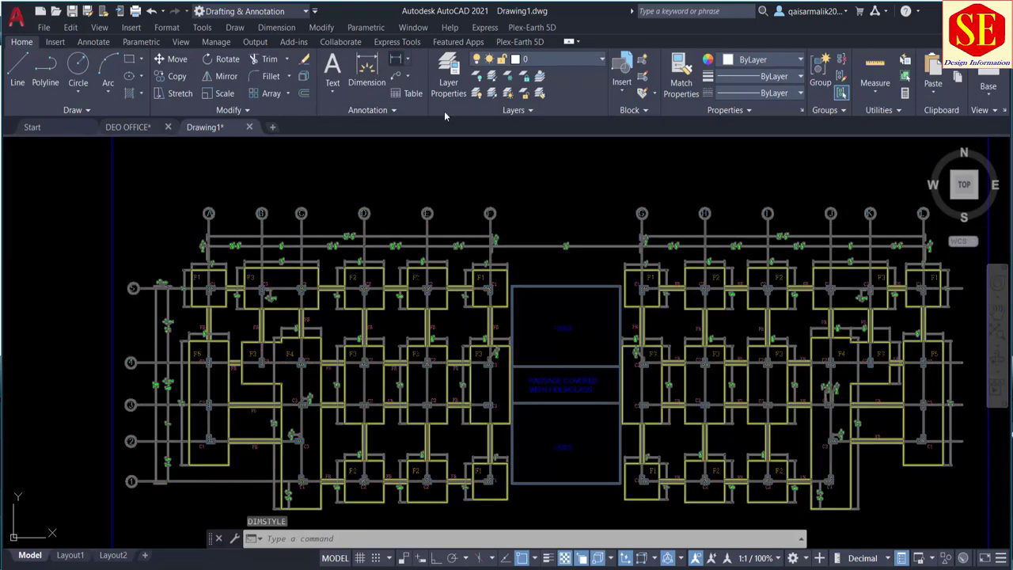
type("dimlinear")
key("Return")
scroll(585, 241, "up", 3)
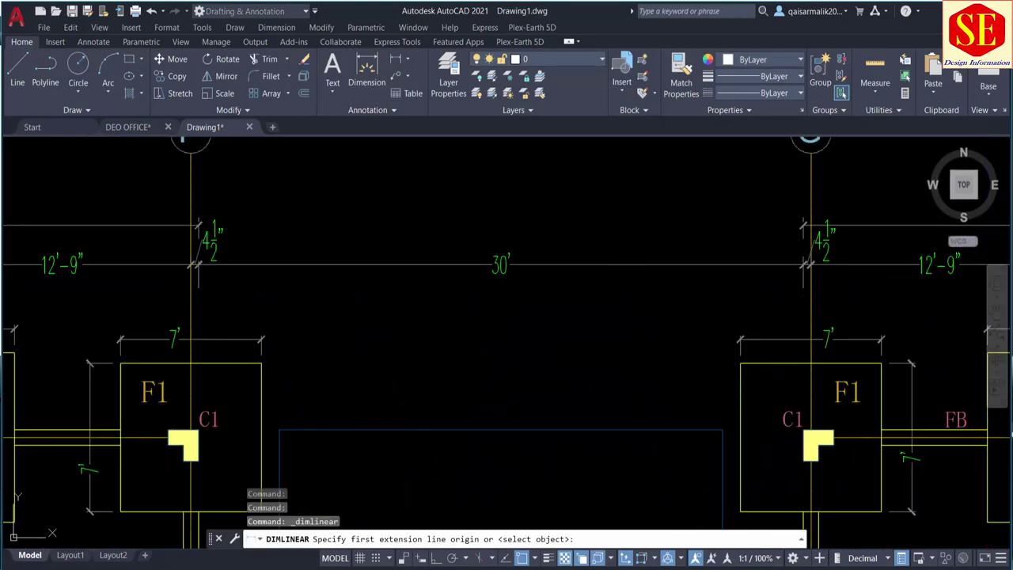
scroll(791, 275, "up", 2)
left_click(809, 259)
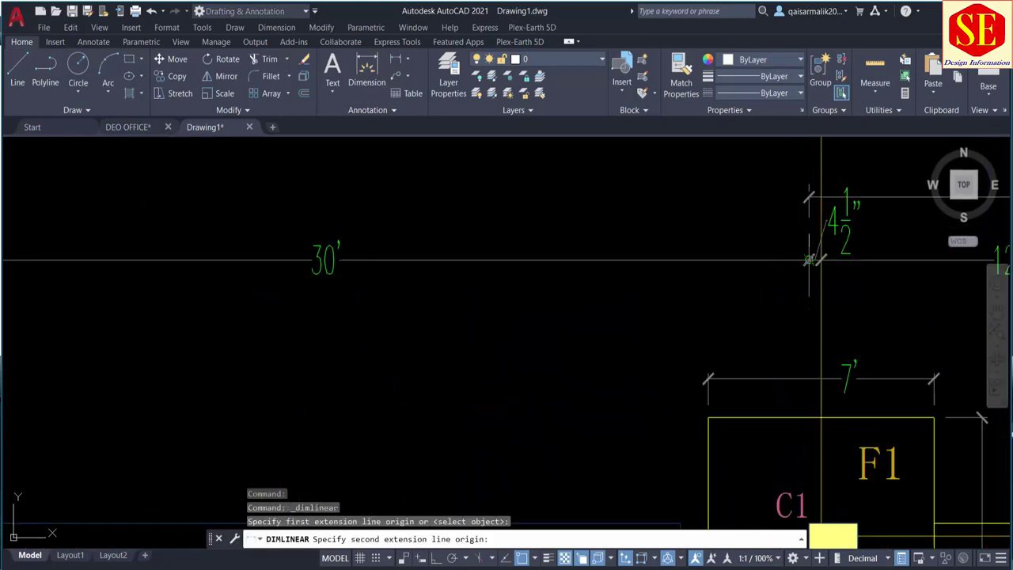
scroll(809, 260, "down", 2)
scroll(554, 261, "down", 3)
scroll(220, 254, "up", 5)
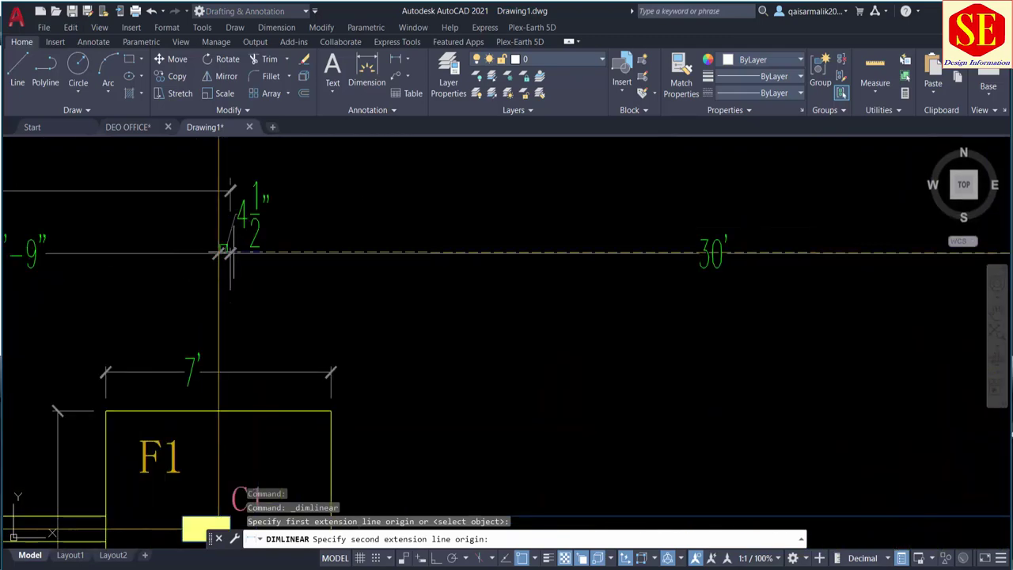
scroll(227, 254, "up", 5)
left_click(235, 254)
scroll(235, 254, "down", 3)
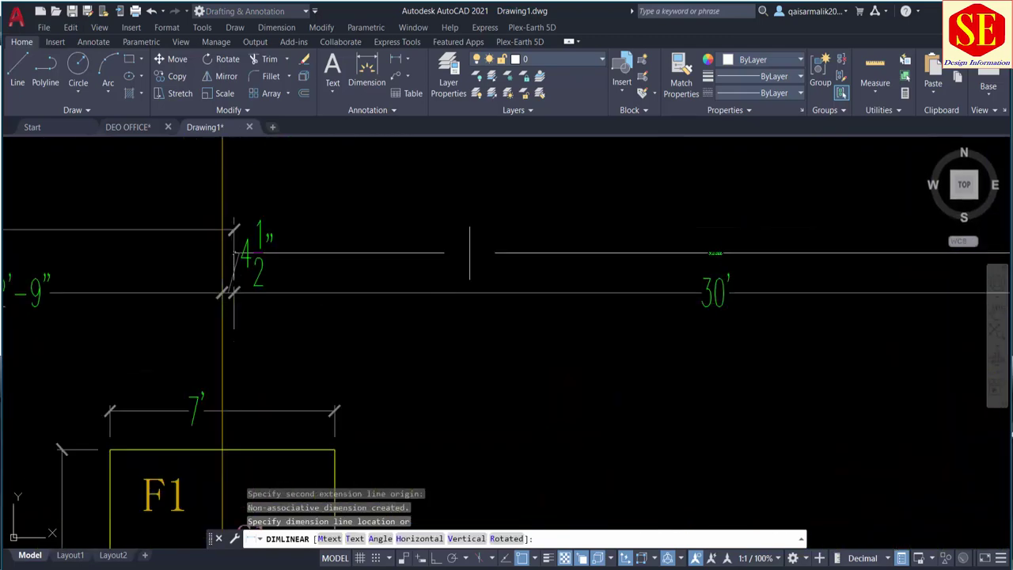
left_click(622, 215)
Zoom and pan around the plan to inspect the new 360.000 dimension.
scroll(741, 221, "up", 3)
scroll(737, 230, "up", 2)
mouse_move(654, 235)
middle_mouse_down()
mouse_move(531, 233)
mouse_move(560, 192)
middle_mouse_up()
scroll(543, 231, "down", 3)
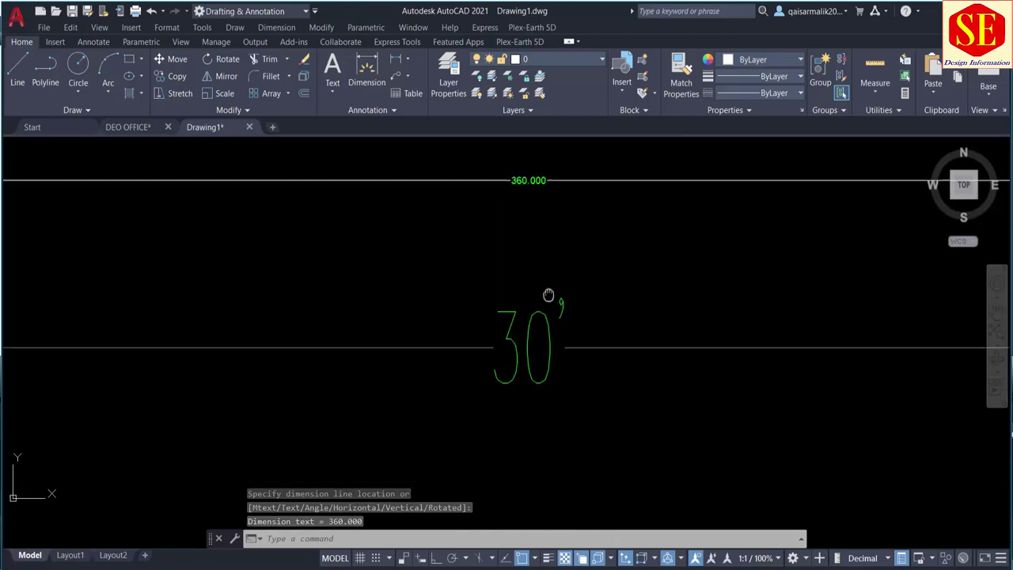
scroll(485, 213, "down", 1)
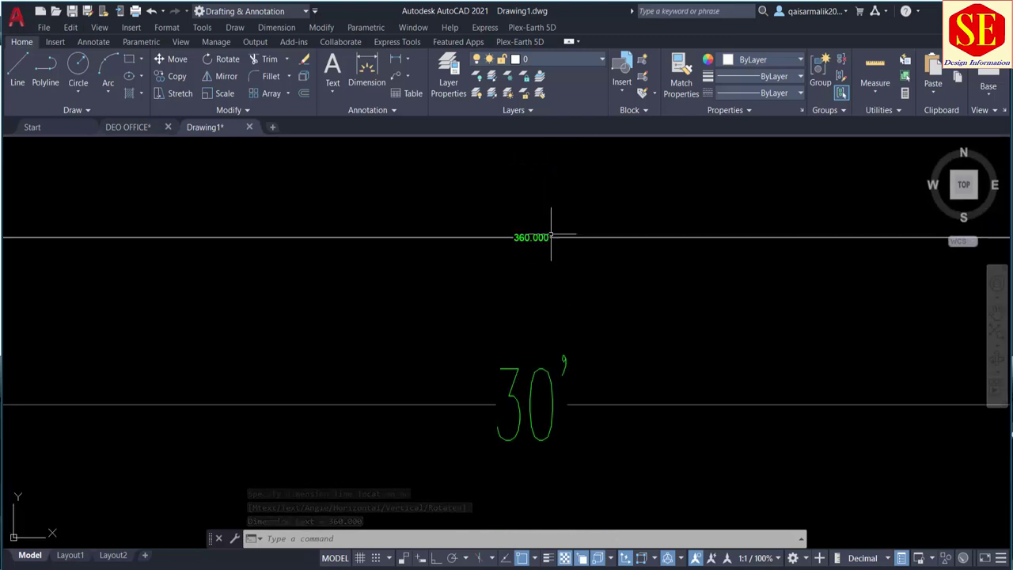
scroll(525, 235, "down", 2)
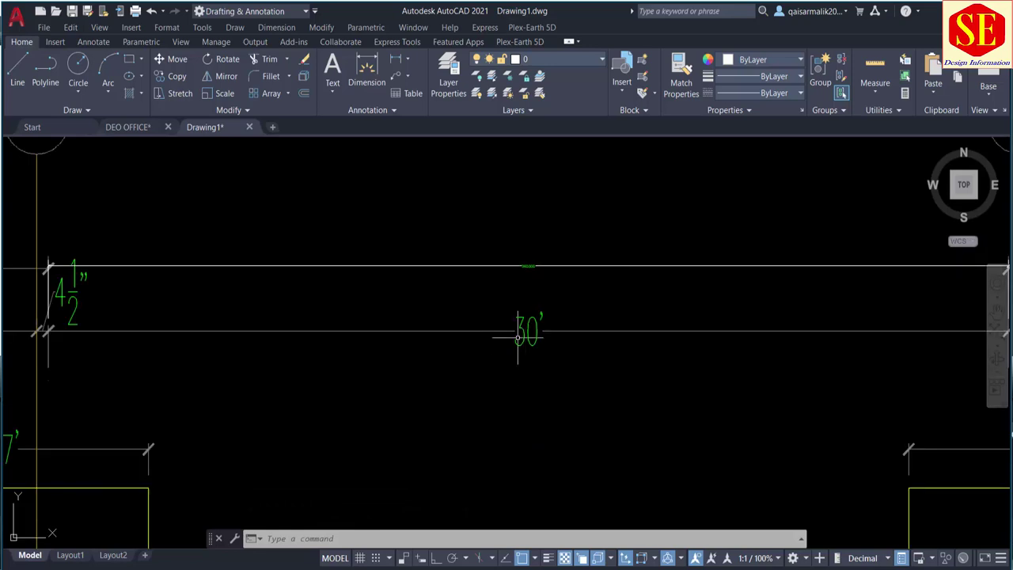
scroll(541, 280, "up", 4)
scroll(507, 393, "down", 2)
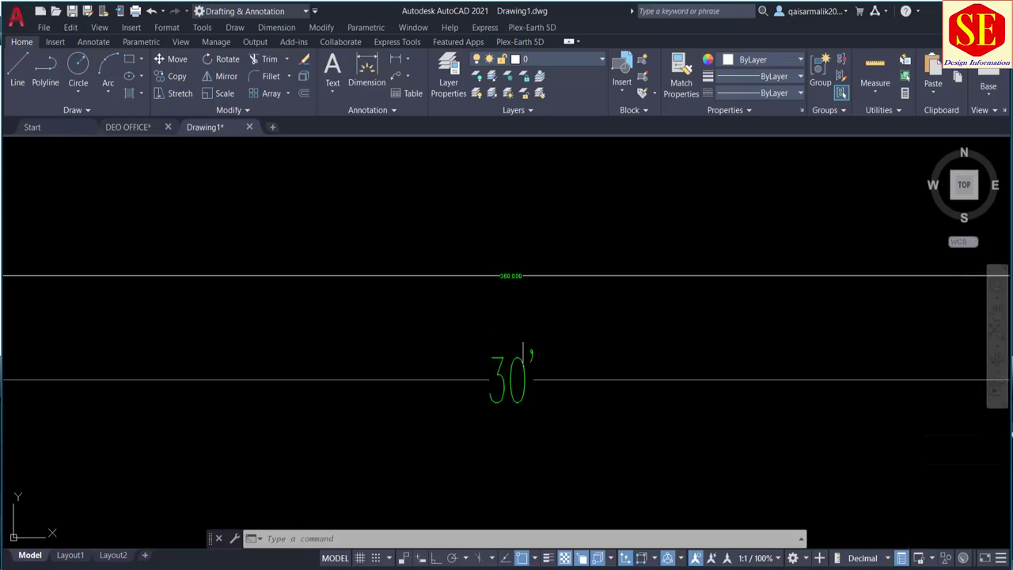
scroll(511, 277, "up", 2)
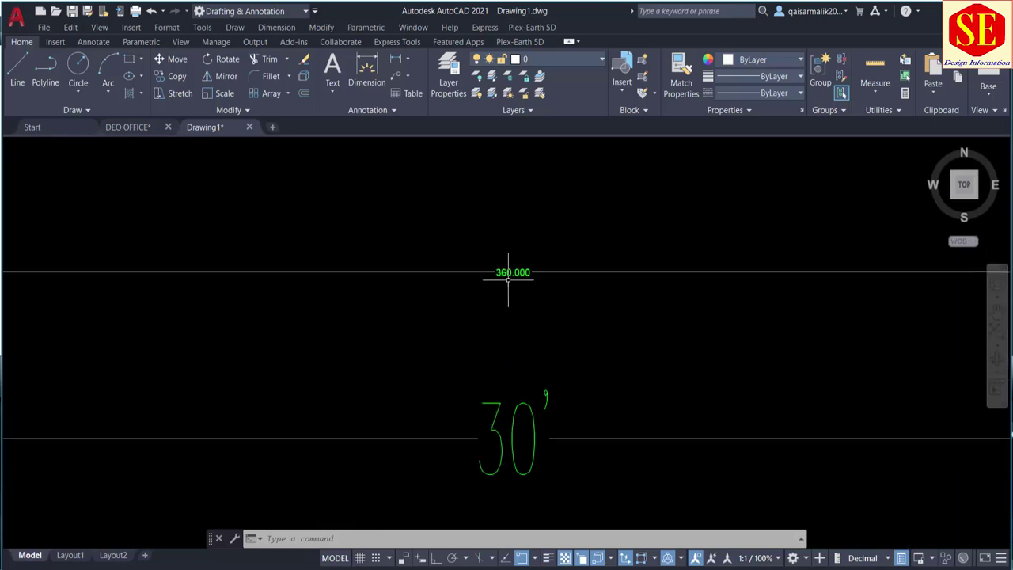
scroll(515, 268, "up", 2)
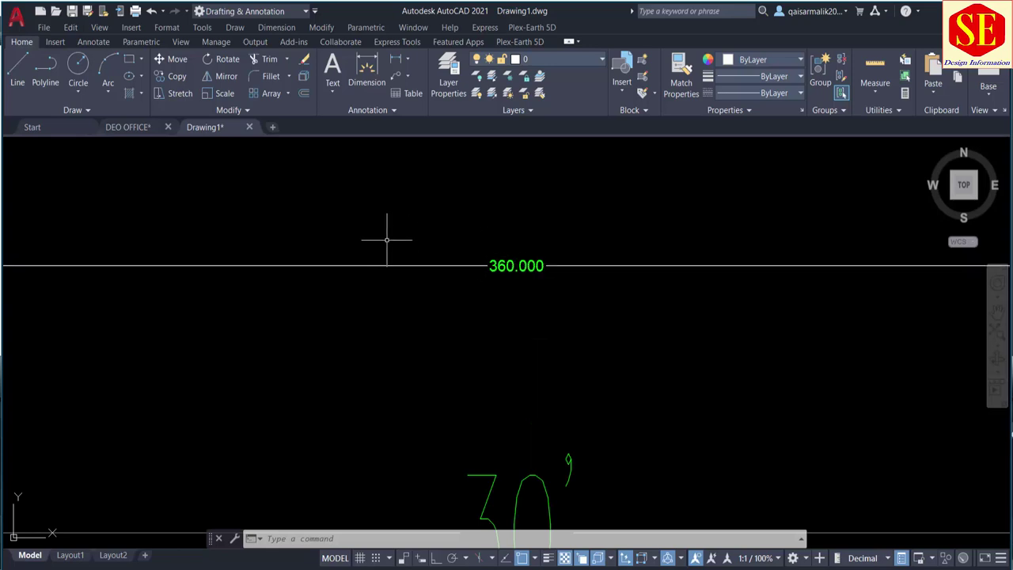
scroll(387, 239, "down", 2)
In Calculator, compute 360 ÷ 30, giving 12.
key("alt+Tab")
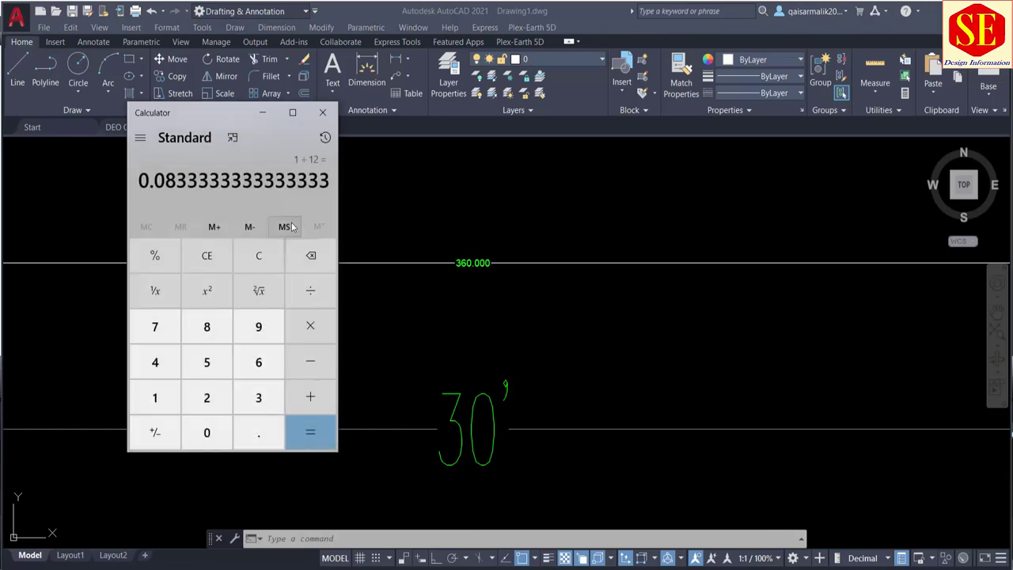
left_click(206, 255)
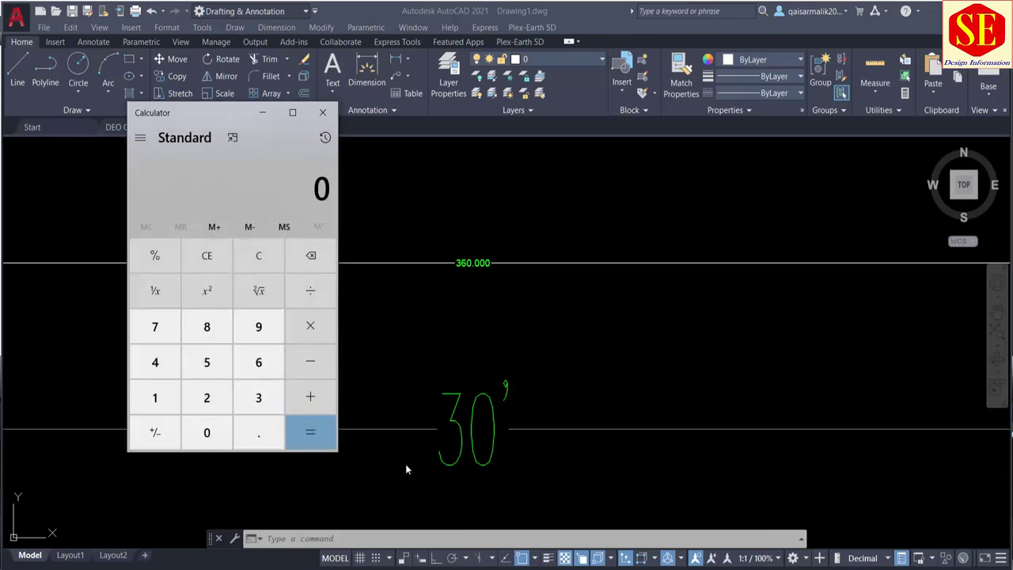
type("3")
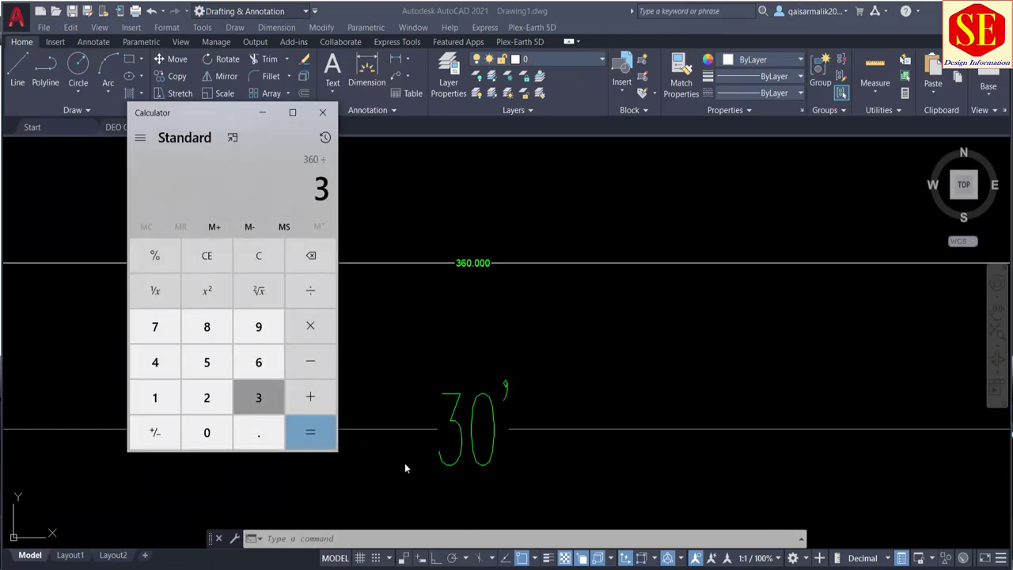
type("60/30")
key("Return")
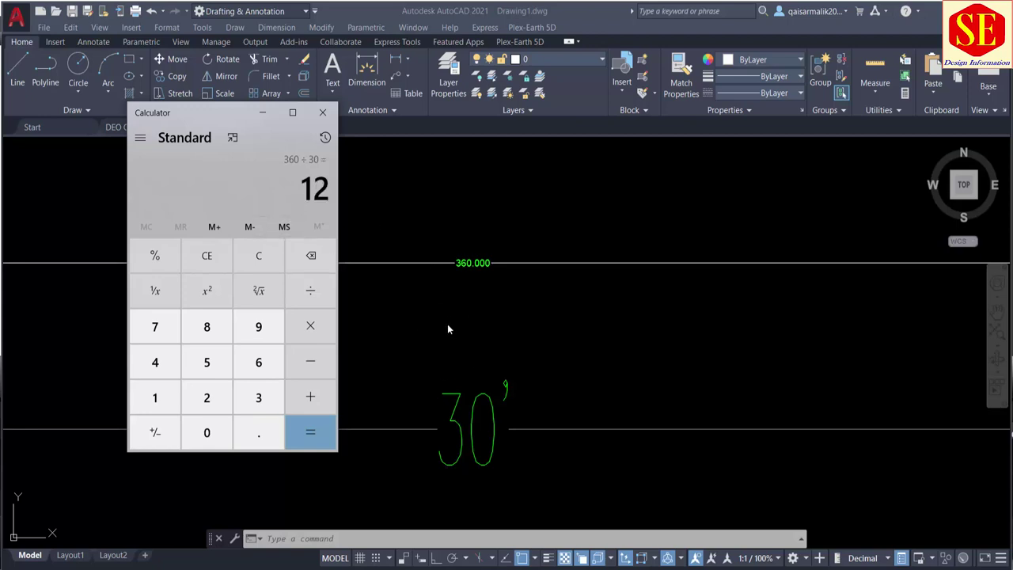
Compute 30 ÷ 360 to get the scale factor.
left_click(207, 255)
left_click(258, 398)
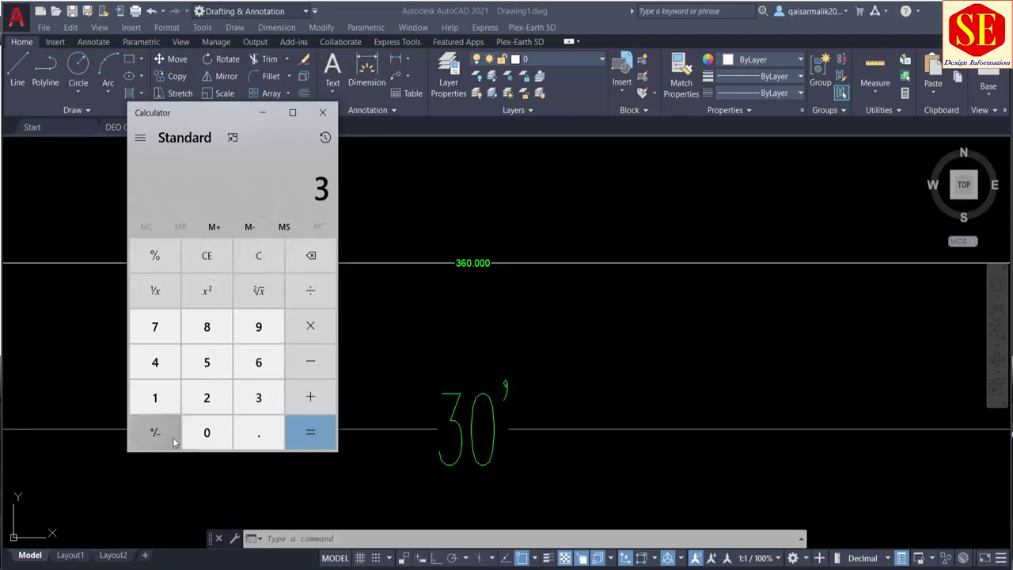
left_click(207, 432)
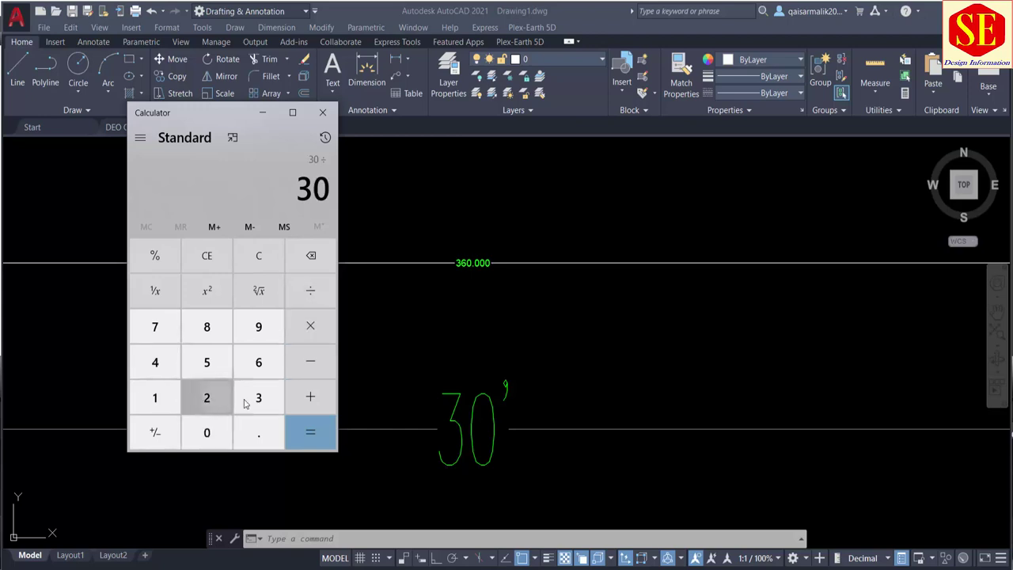
left_click(258, 398)
left_click(258, 361)
left_click(207, 432)
left_click(302, 434)
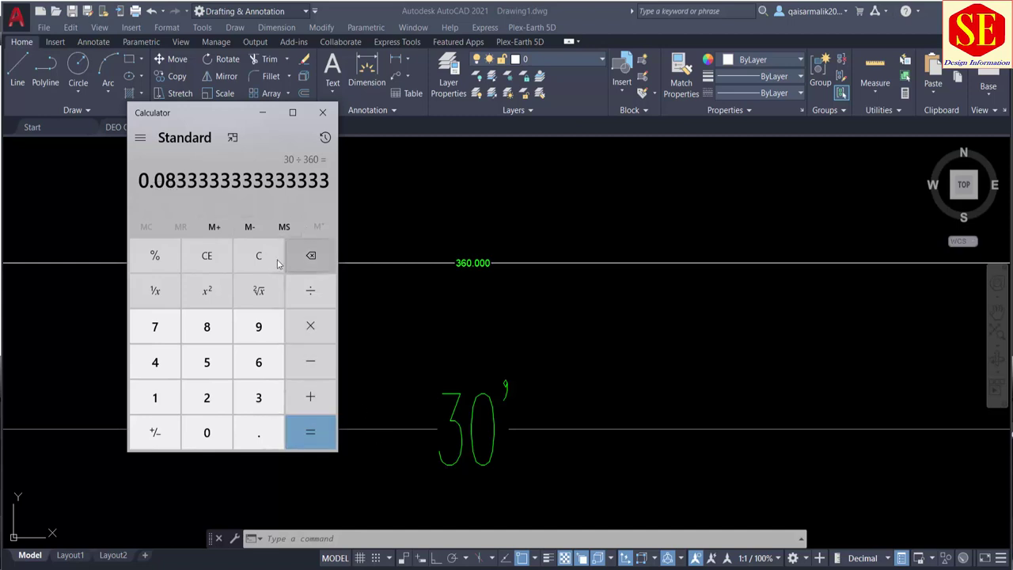
Compute 1 ÷ 12 for comparison, giving 0.0833333333333333.
left_click(207, 256)
left_click(154, 397)
left_click(311, 291)
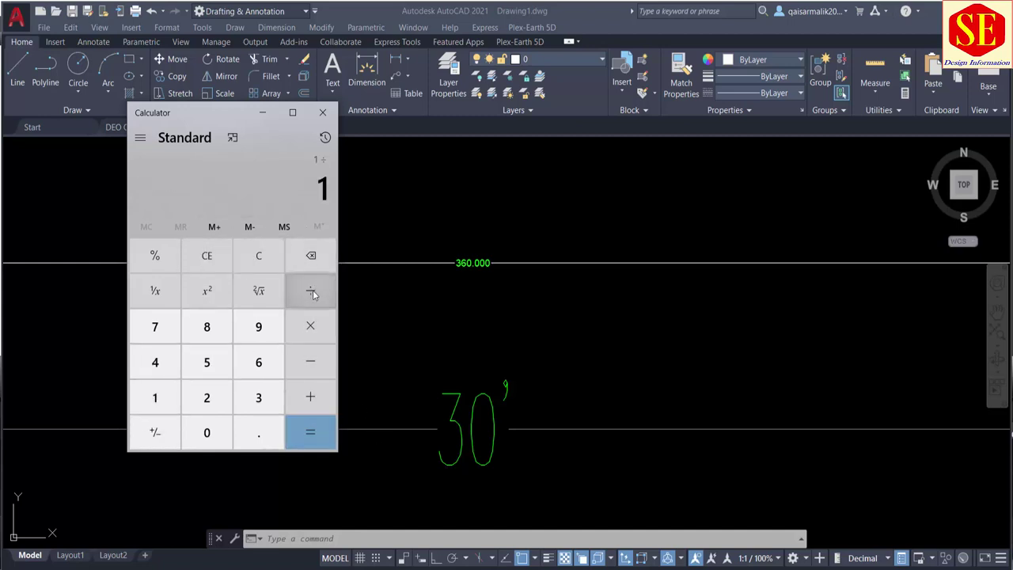
left_click(205, 395)
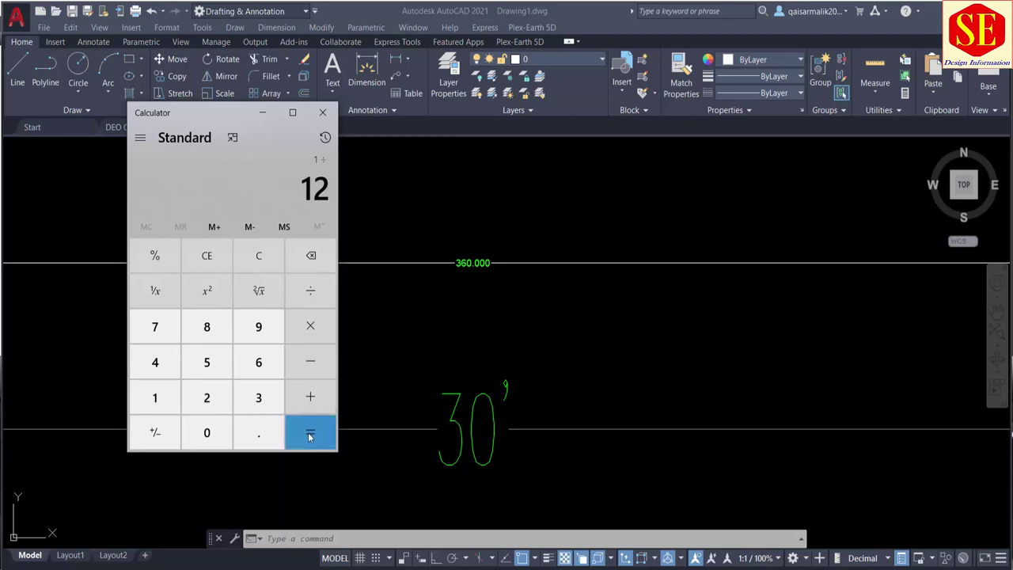
left_click(309, 438)
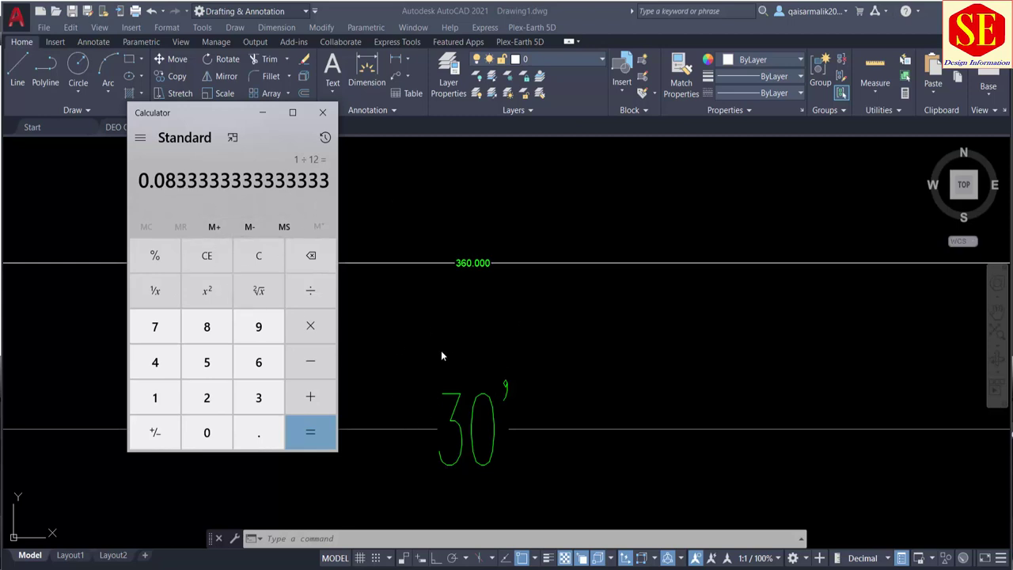
Recalculate 30 ÷ 360, confirming 0.0833333333333333.
left_click(206, 255)
left_click(258, 397)
left_click(206, 433)
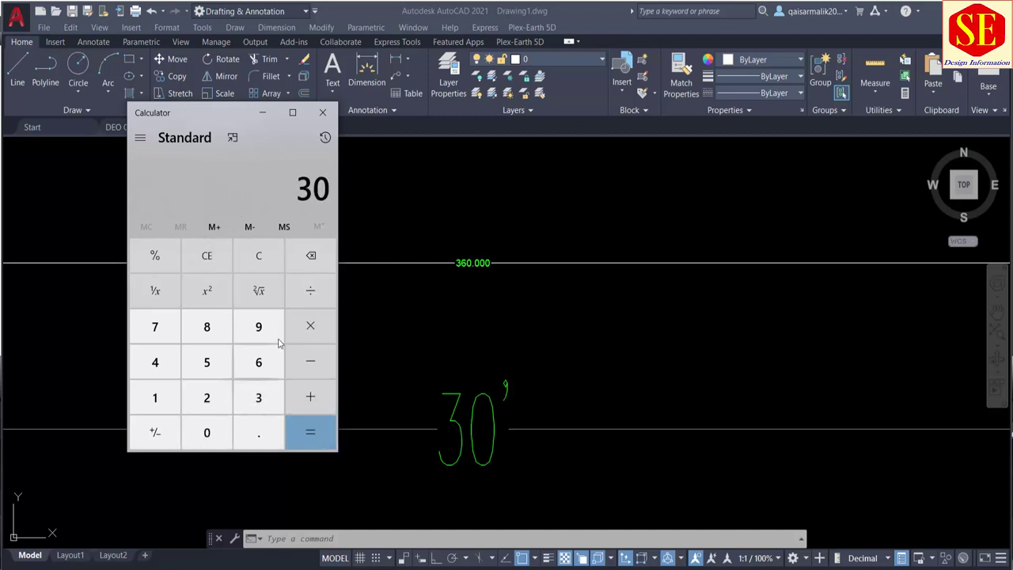
left_click(311, 291)
left_click(258, 397)
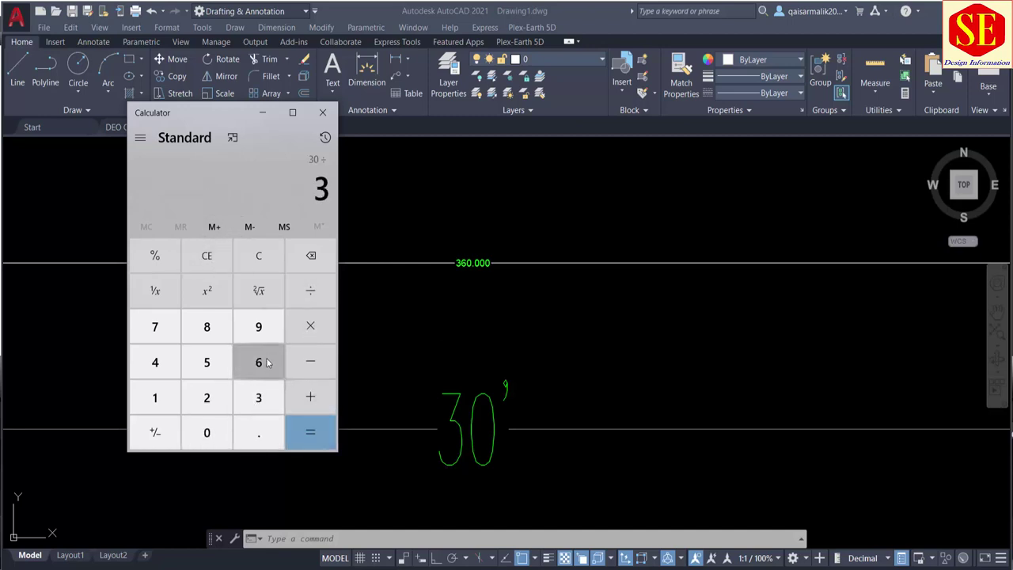
left_click(258, 361)
left_click(207, 432)
left_click(299, 432)
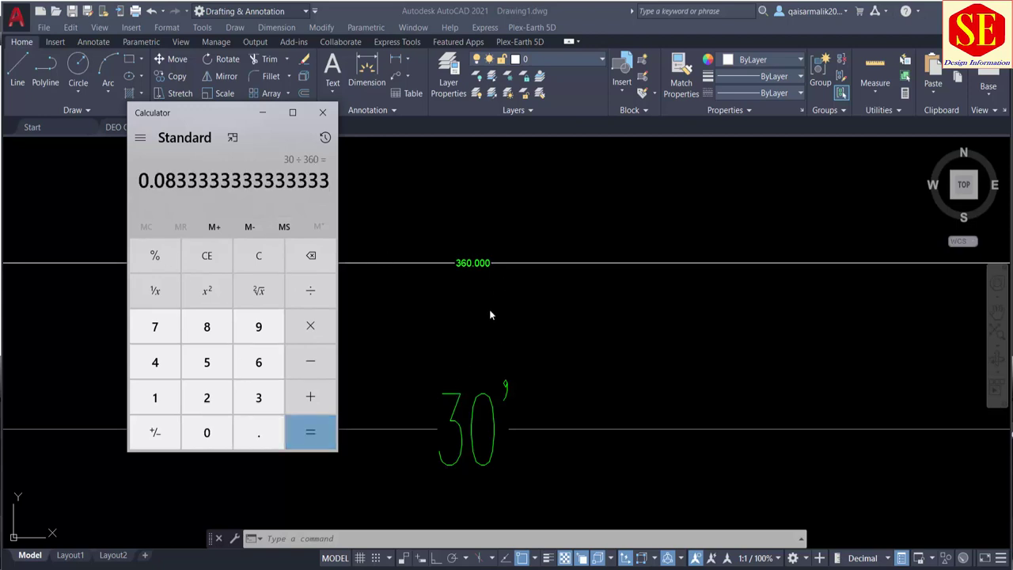
Minimize Calculator, then zoom out and pan to show the full FOOTING PLAN in Drawing1.
left_click(262, 113)
scroll(321, 221, "down", 6)
scroll(345, 235, "up", 4)
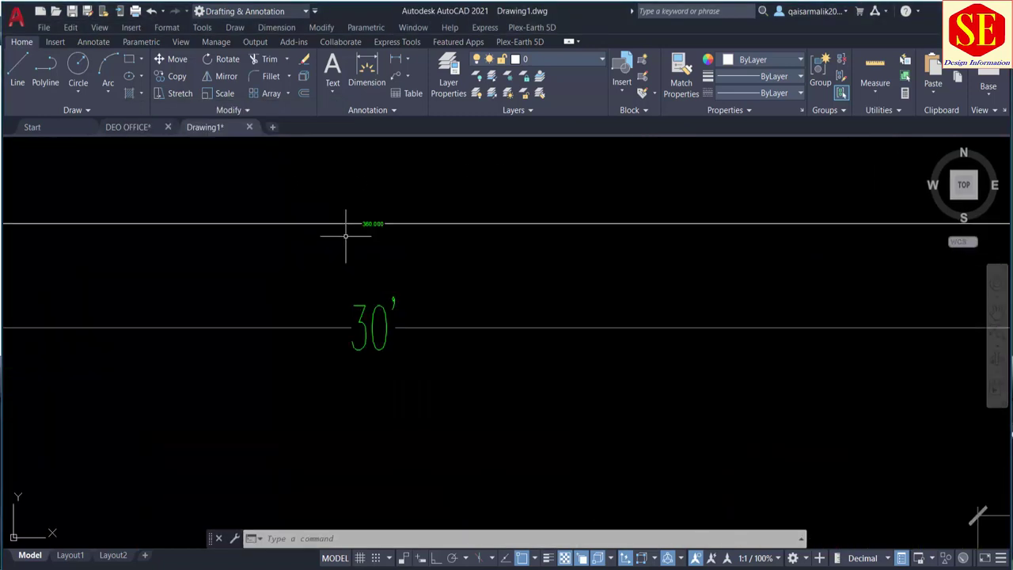
scroll(405, 277, "down", 2)
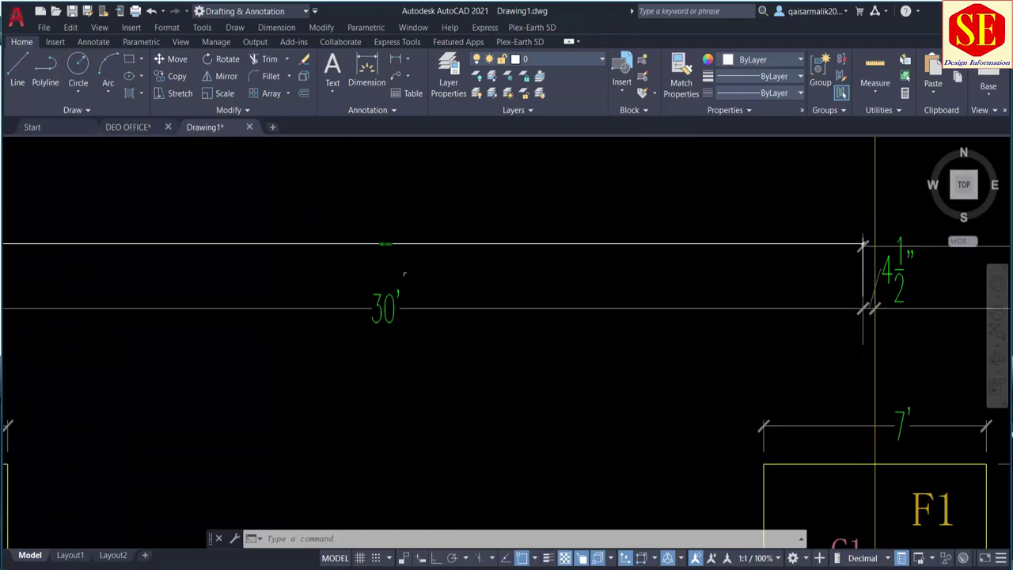
scroll(405, 276, "down", 4)
scroll(406, 276, "down", 1)
middle_click_drag(385, 359, 392, 333)
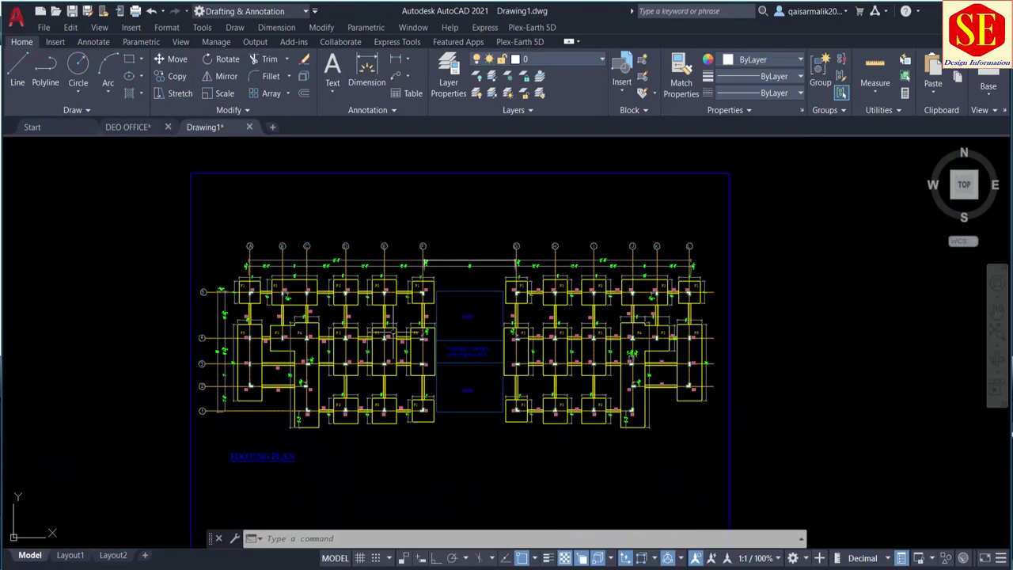
Scale the xyz footing plan block by 0.08333 about a picked base point.
key("ctrl+a")
type("SC")
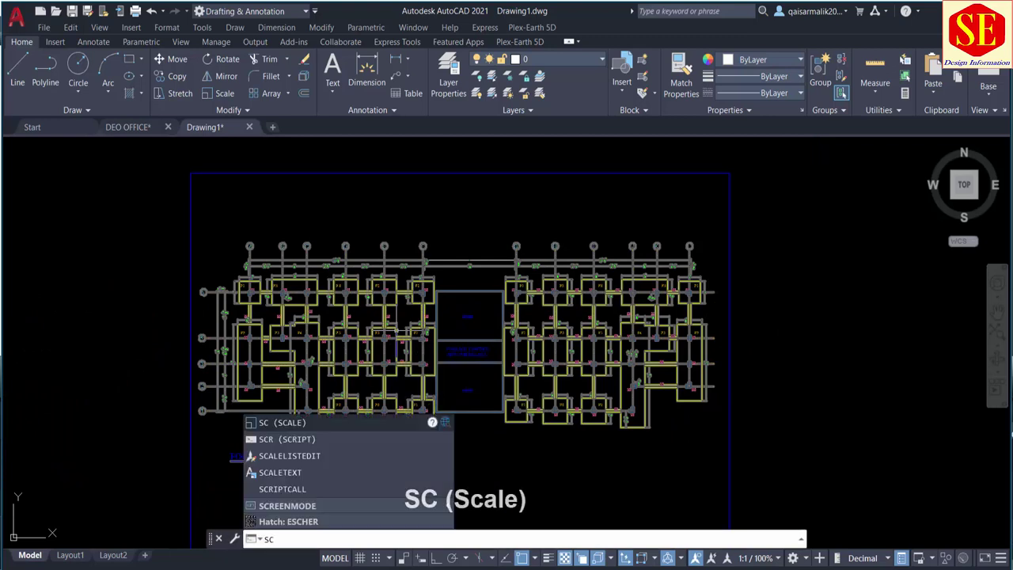
left_click(291, 425)
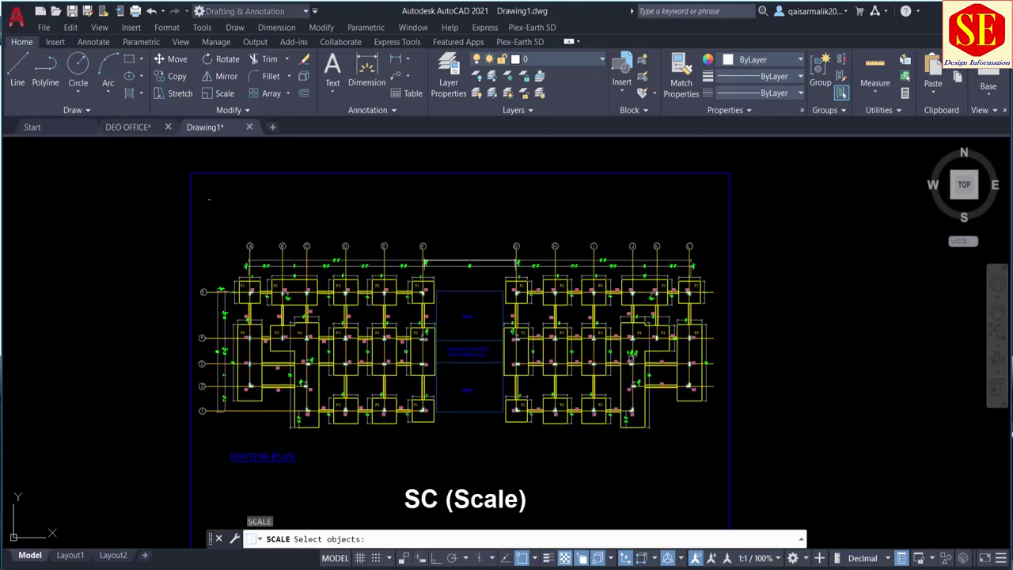
left_click(236, 267)
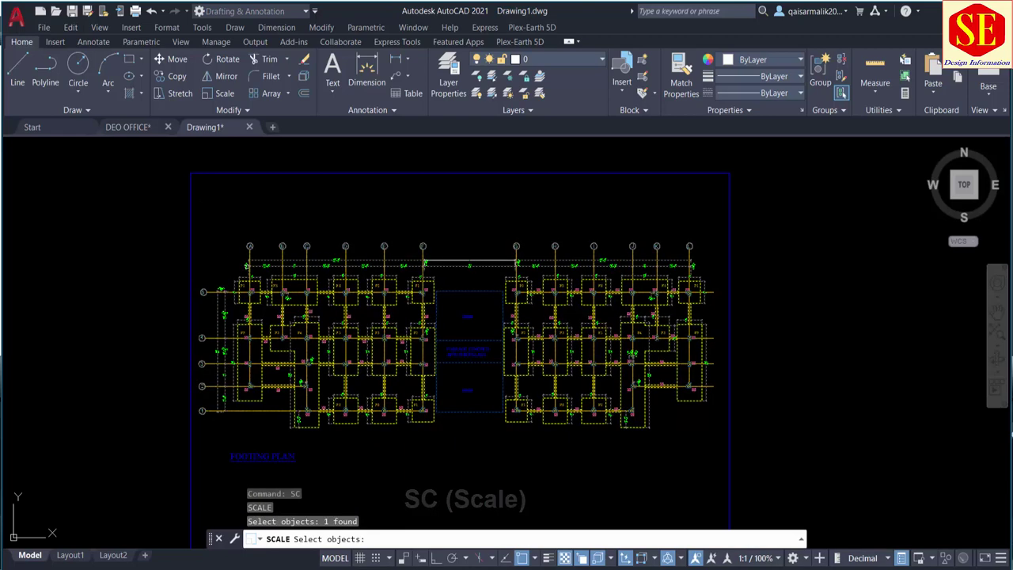
key("Return")
left_click(314, 219)
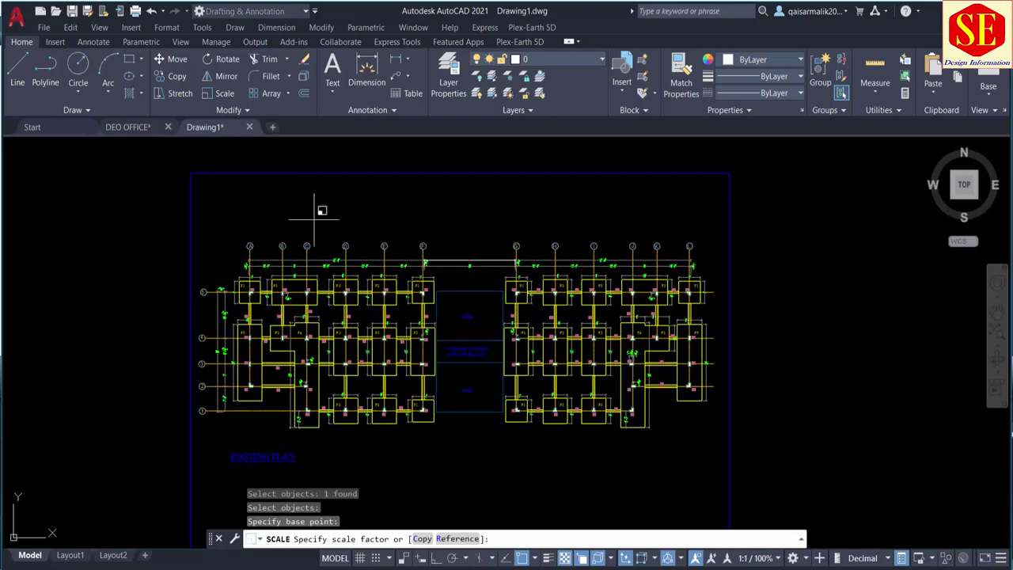
type("0.08333")
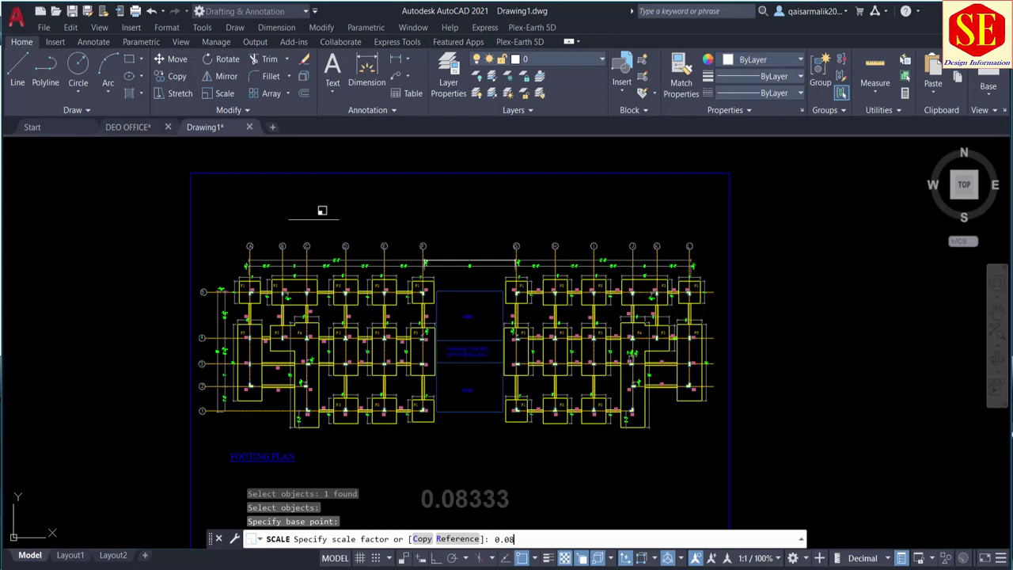
key("Return")
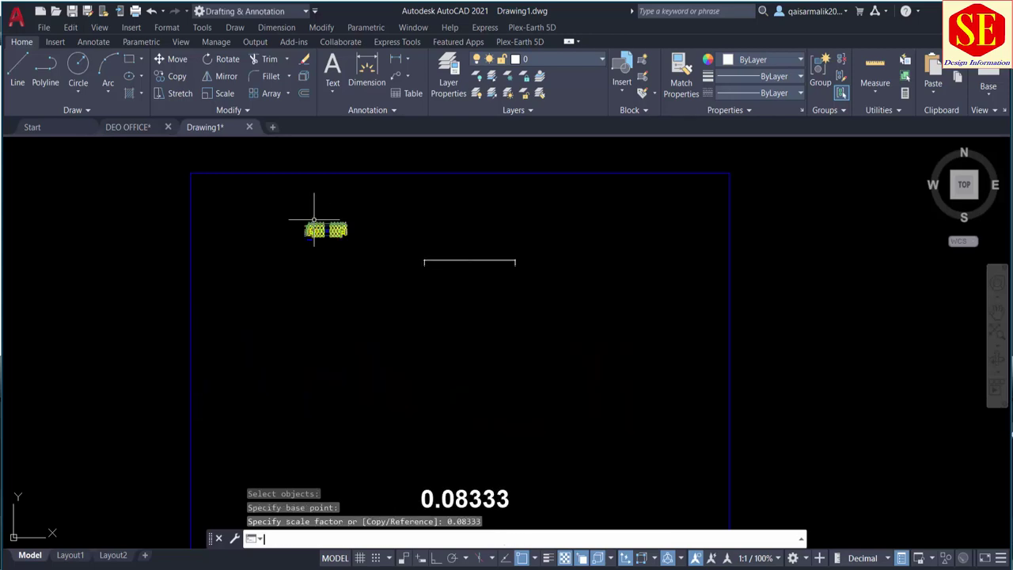
Zoom and pan to inspect the scaled-down footing plan.
scroll(317, 223, "up", 4)
scroll(317, 222, "up", 2)
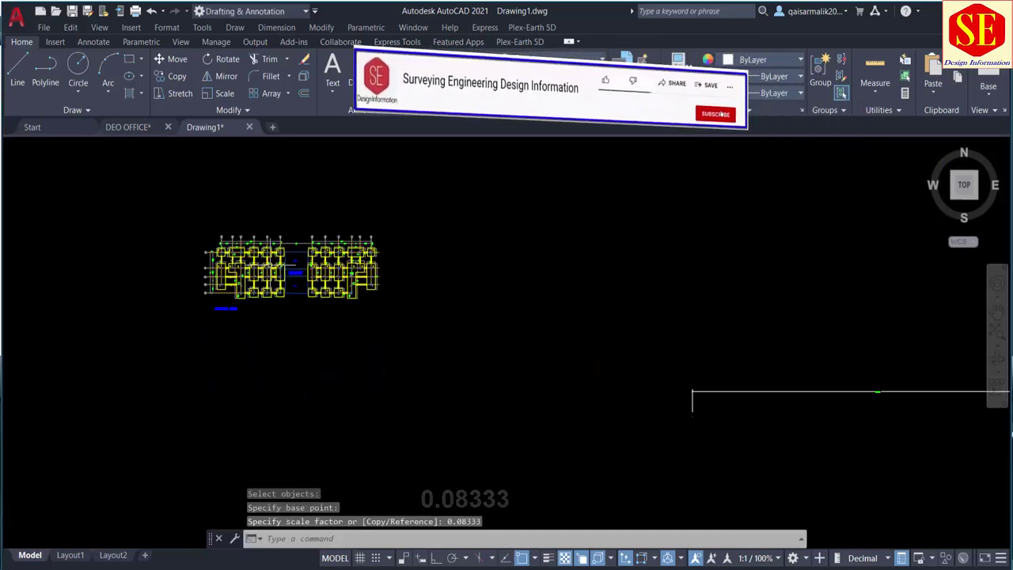
scroll(316, 222, "up", 3)
scroll(317, 222, "down", 5)
scroll(669, 323, "up", 5)
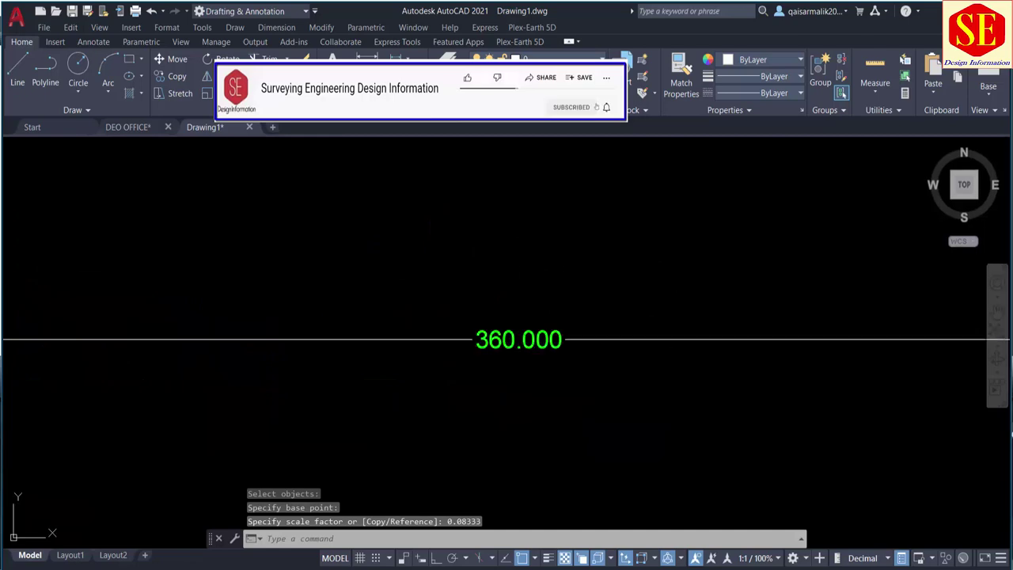
middle_click_drag(669, 323, 652, 343)
scroll(826, 346, "down", 5)
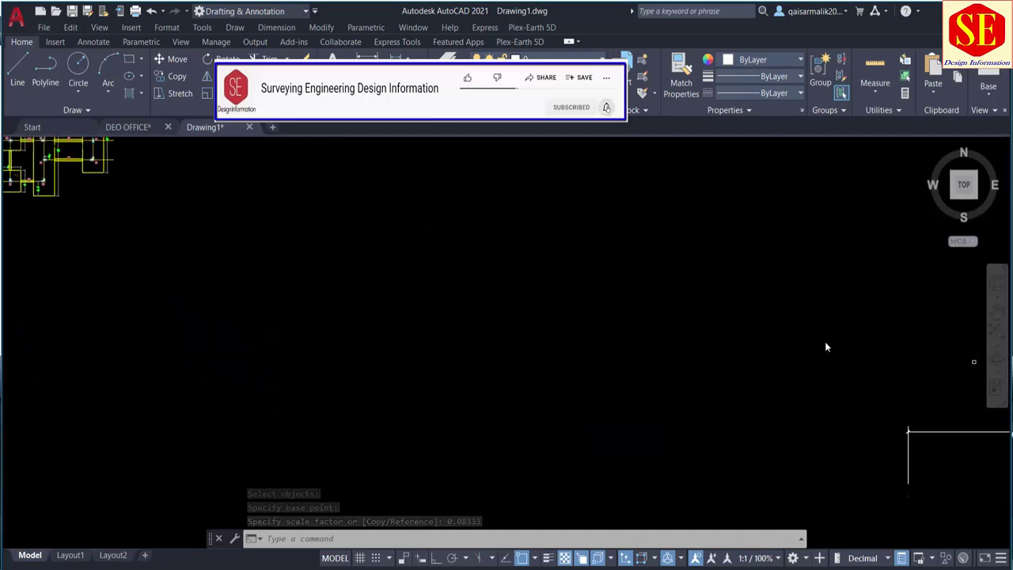
scroll(715, 322, "down", 2)
scroll(414, 198, "up", 2)
scroll(352, 248, "up", 4)
scroll(353, 248, "up", 2)
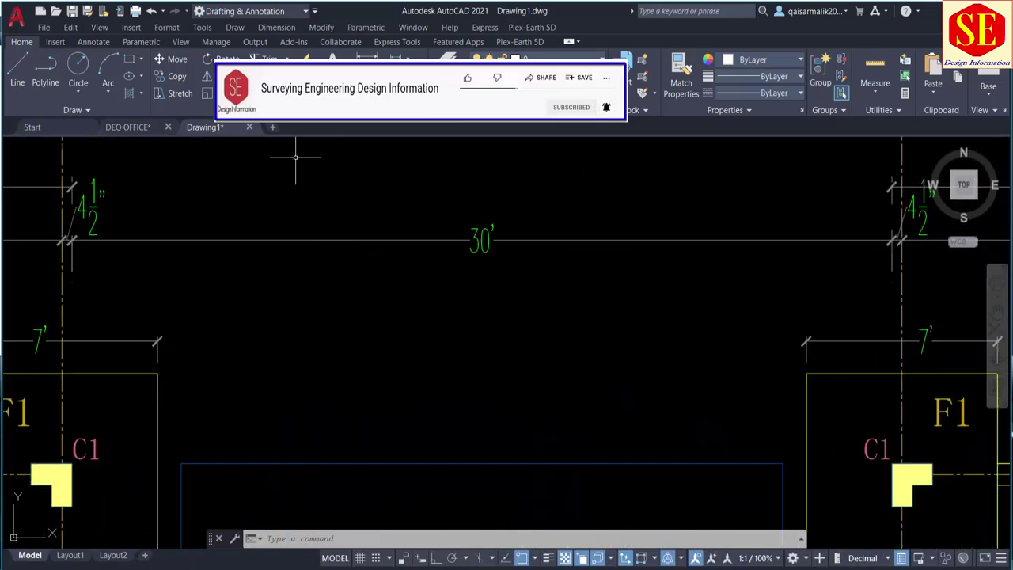
Add a DLI linear dimension from grid F to grid G, placed above the 30' dimension, reading 29.999.
type("dli")
key("Return")
scroll(78, 238, "up", 2)
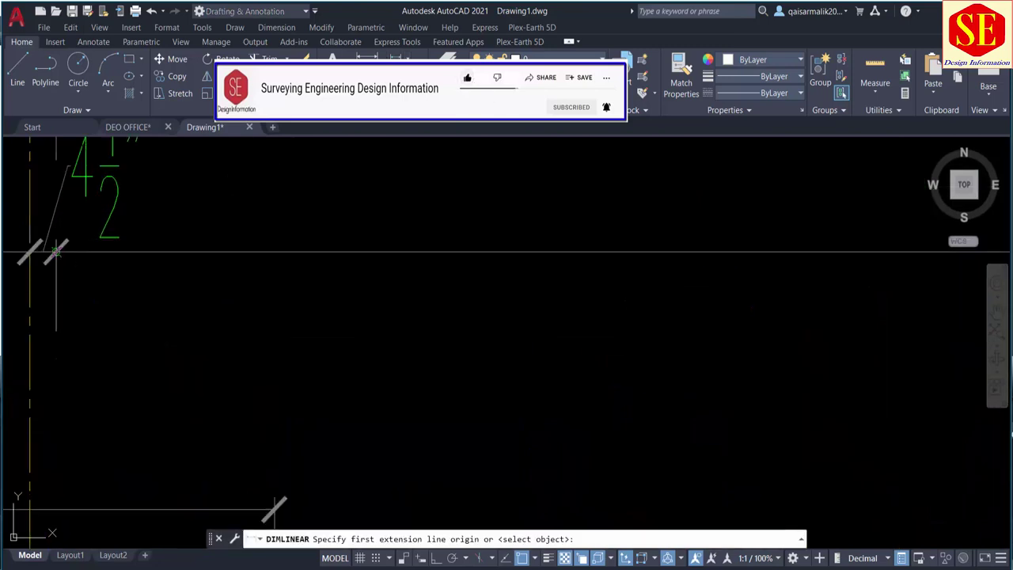
left_click(55, 252)
scroll(55, 251, "down", 2)
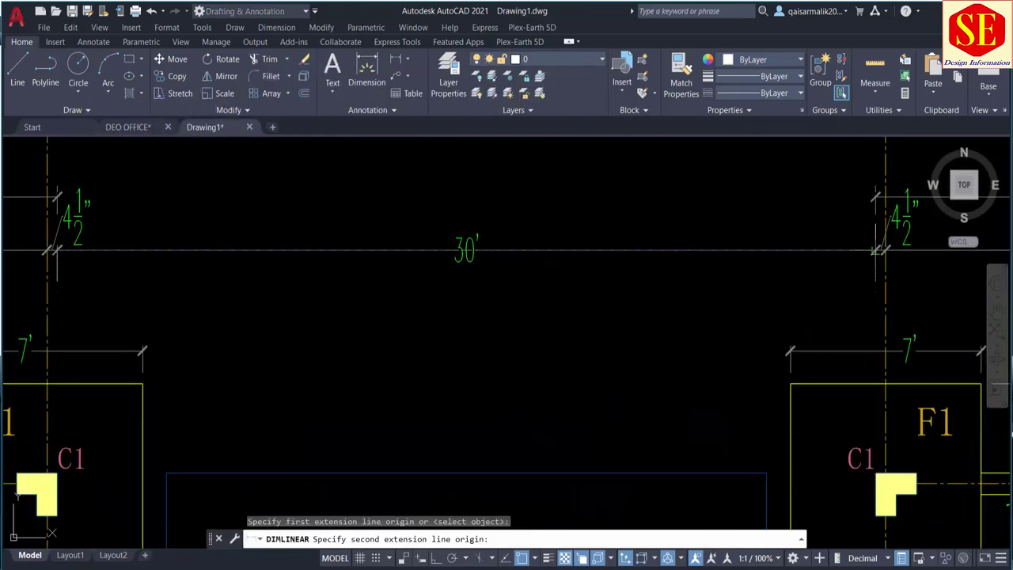
left_click(879, 252)
left_click(726, 186)
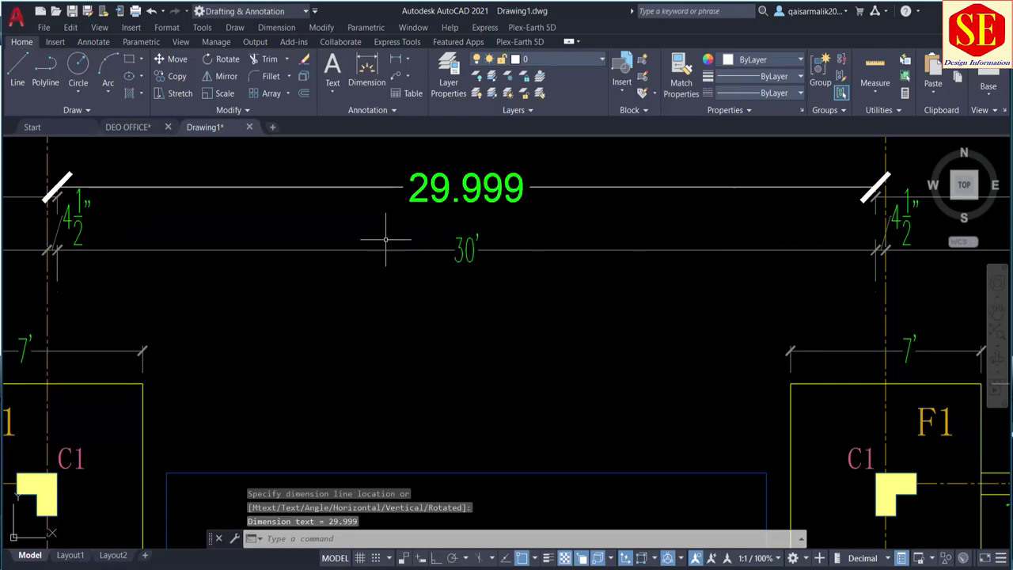
Turn on lineweight display so line thicknesses show in the footing plan.
scroll(396, 253, "down", 1)
scroll(395, 261, "down", 1)
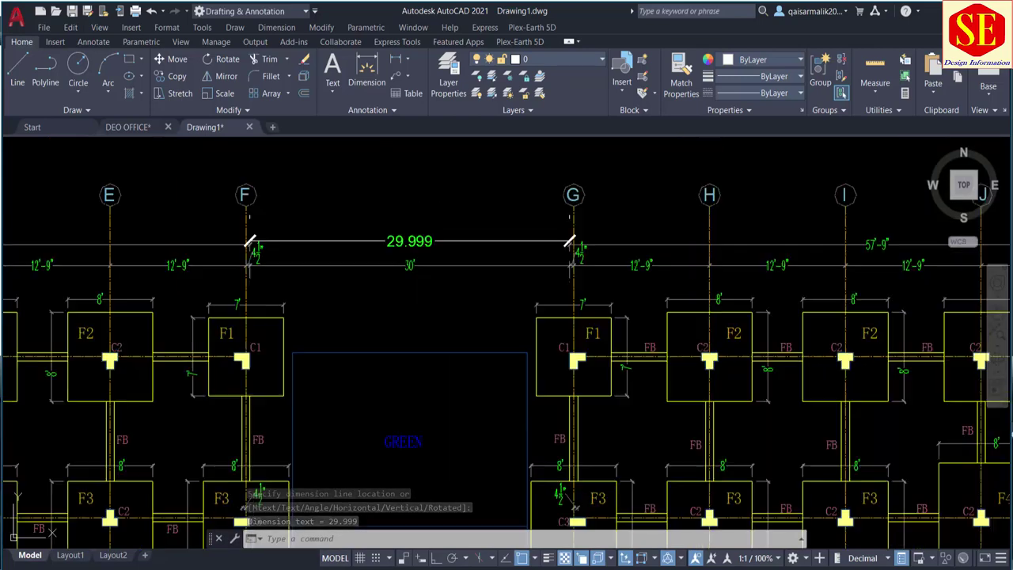
scroll(391, 271, "down", 1)
middle_click_drag(394, 323, 445, 279)
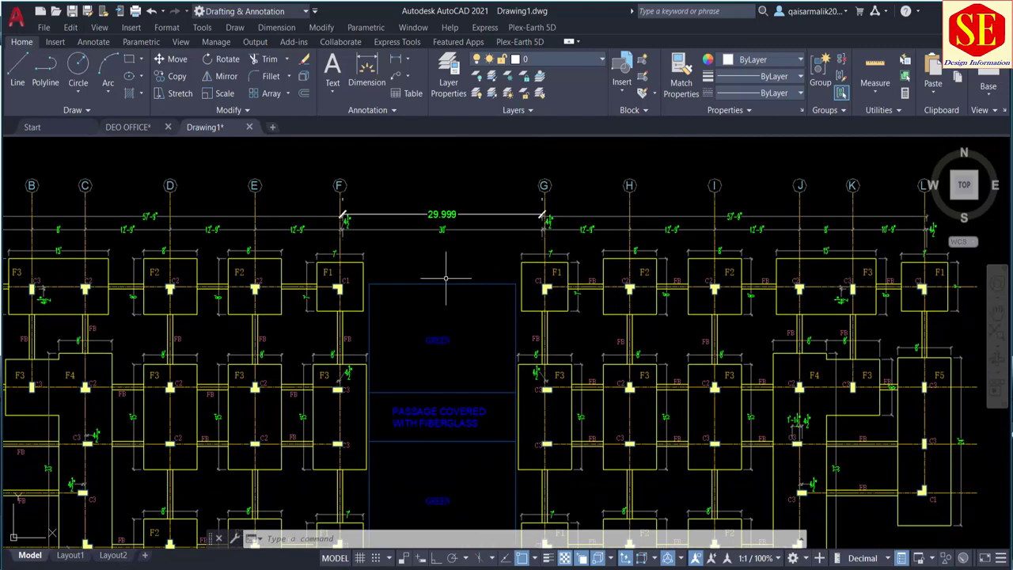
scroll(447, 280, "down", 2)
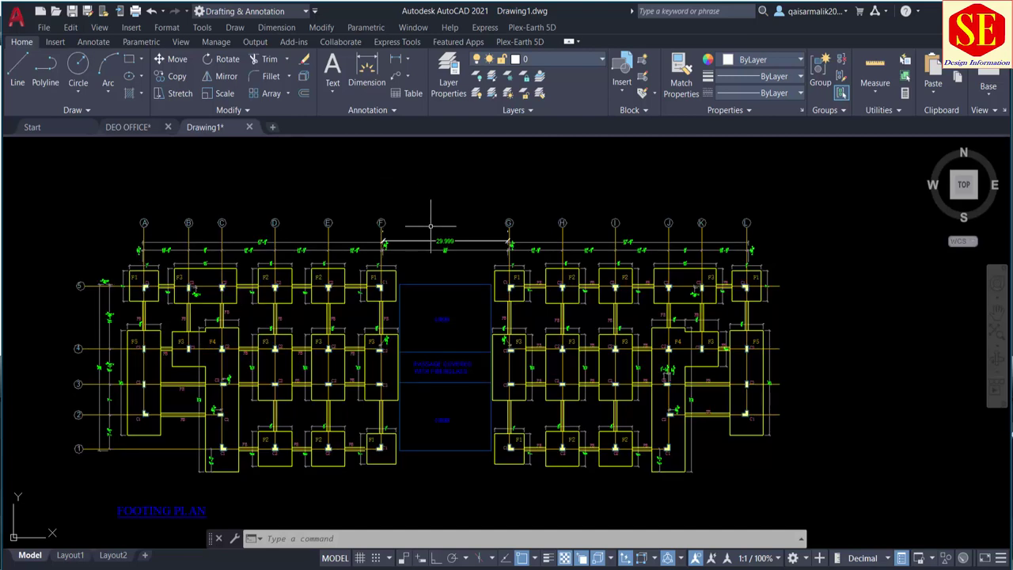
scroll(292, 284, "up", 2)
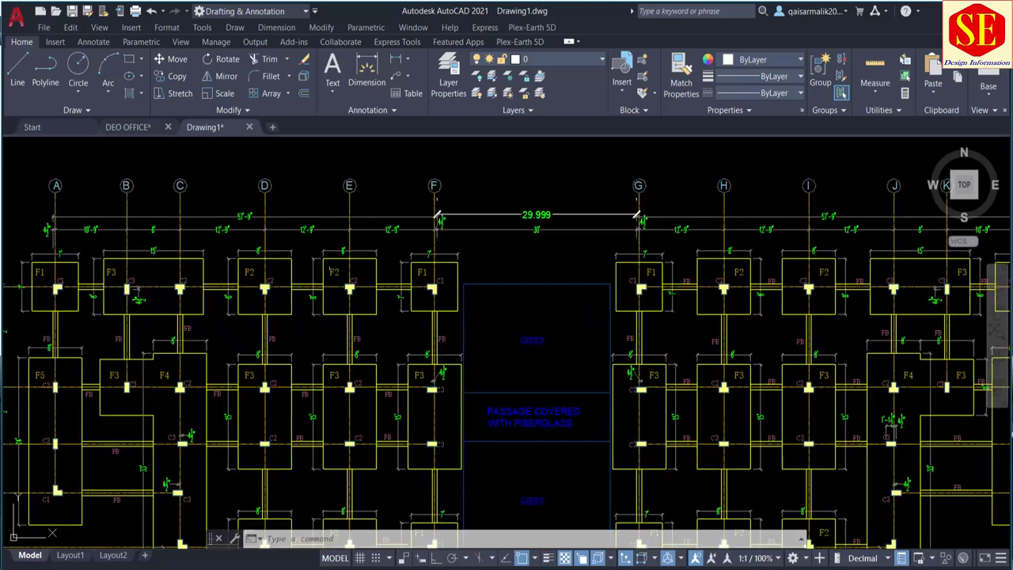
scroll(527, 219, "up", 4)
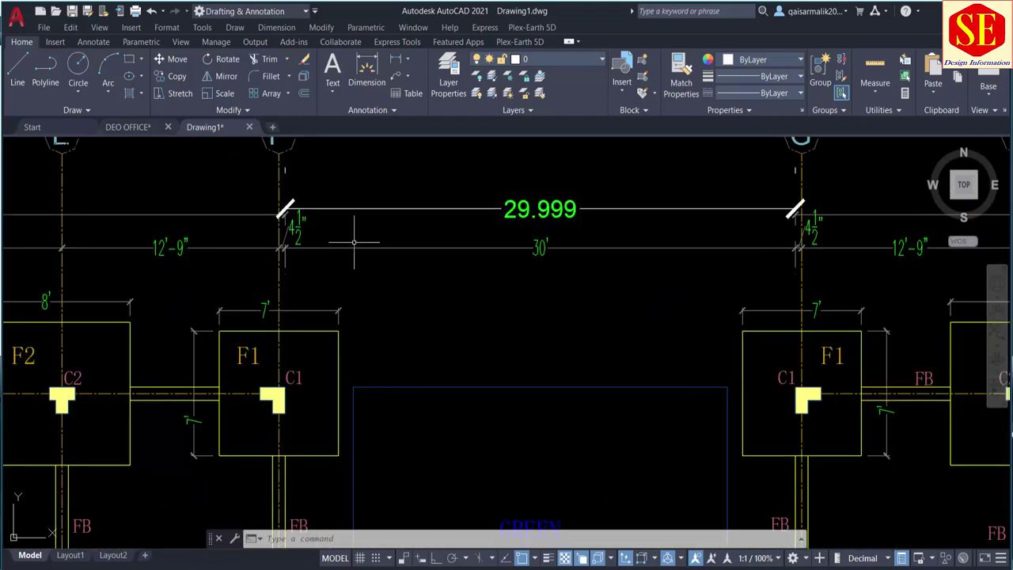
scroll(491, 323, "down", 2)
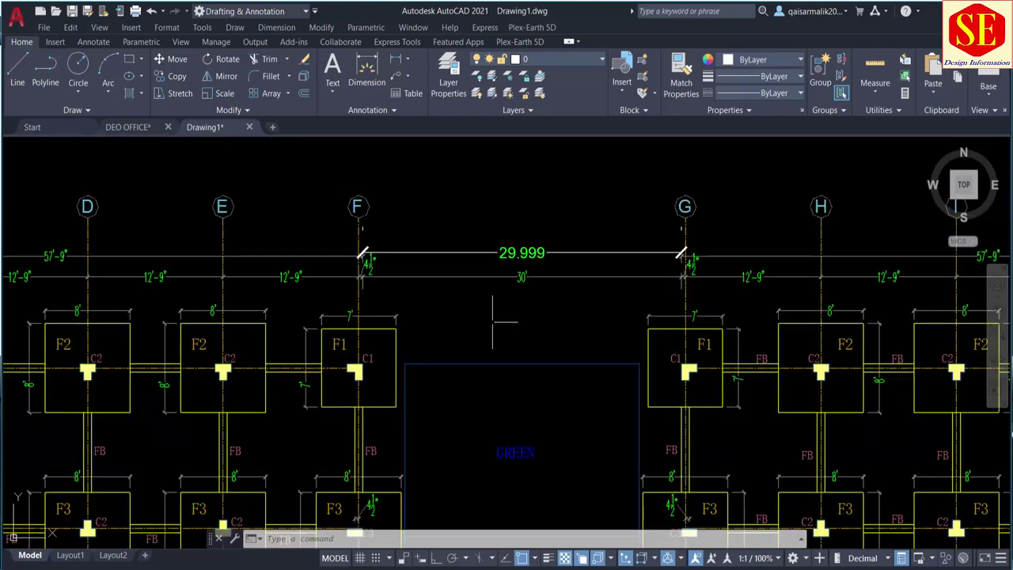
scroll(529, 264, "up", 3)
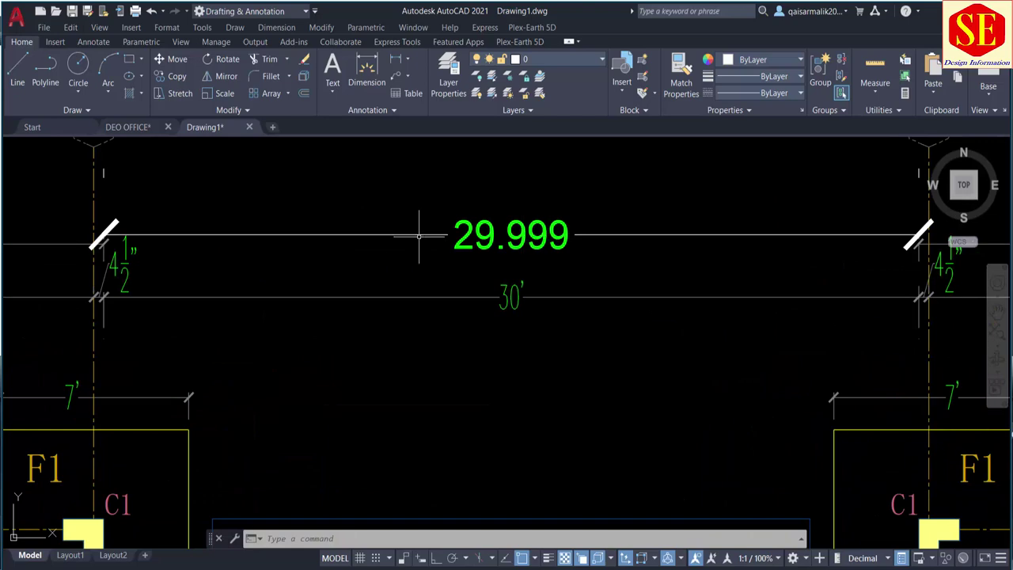
scroll(419, 235, "down", 4)
scroll(419, 235, "down", 4)
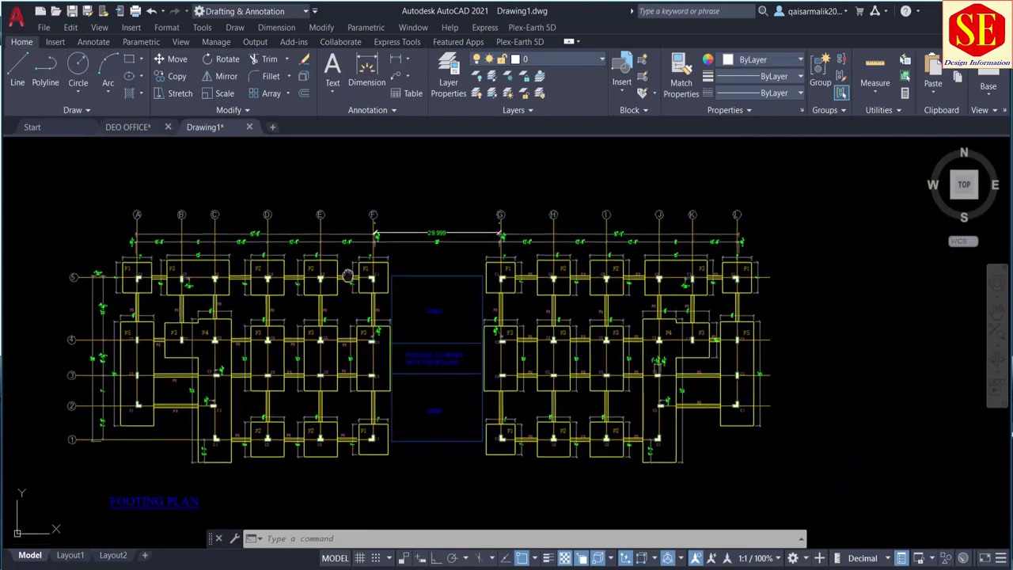
left_click(589, 559)
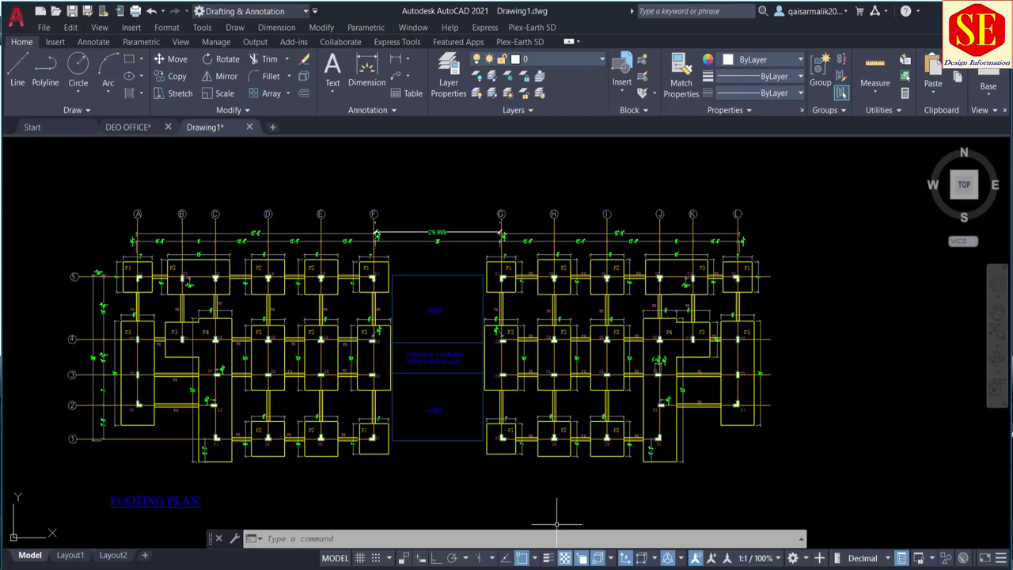
scroll(356, 333, "down", 2)
scroll(444, 317, "up", 2)
left_click(348, 301)
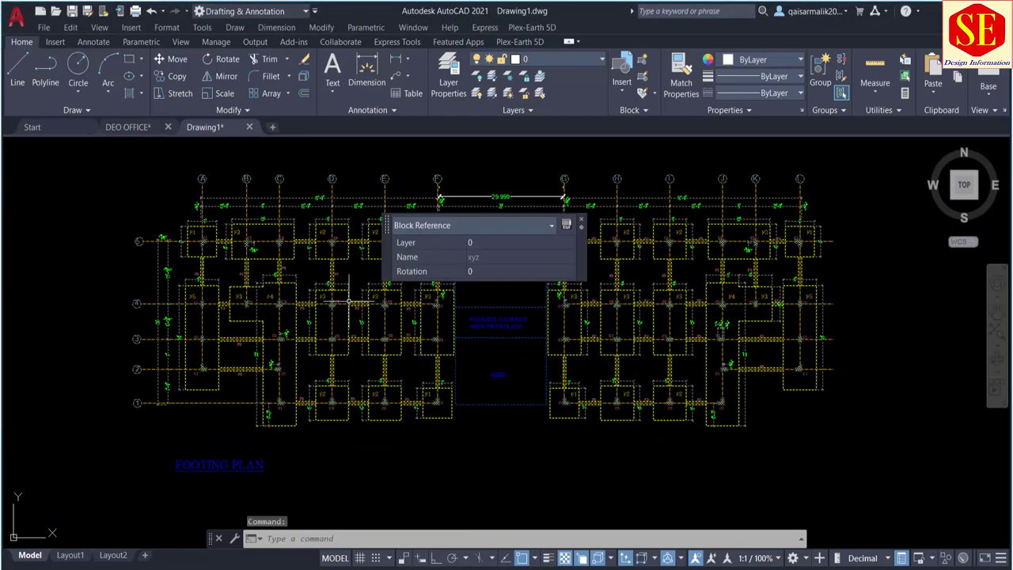
type("x")
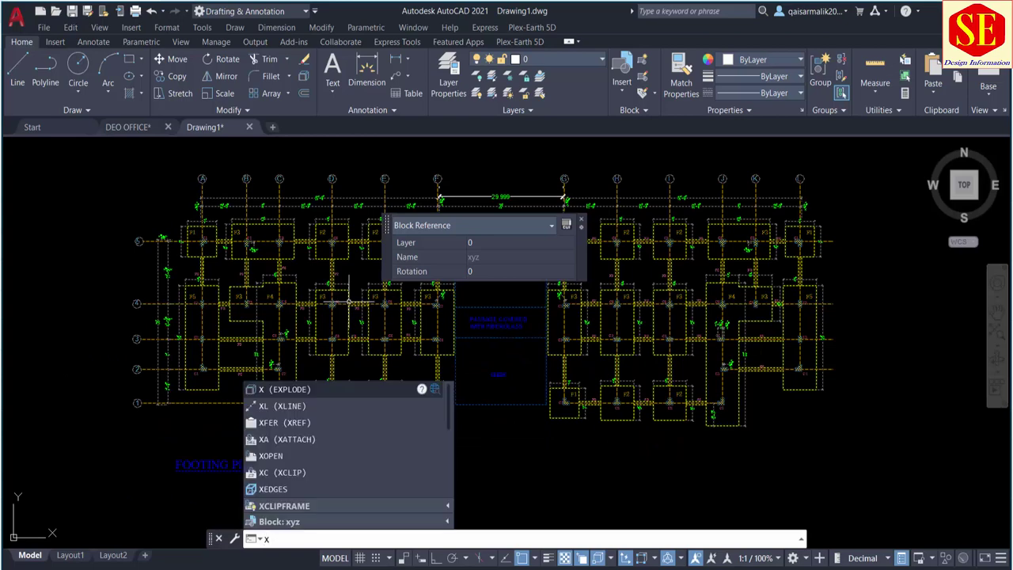
key("Return")
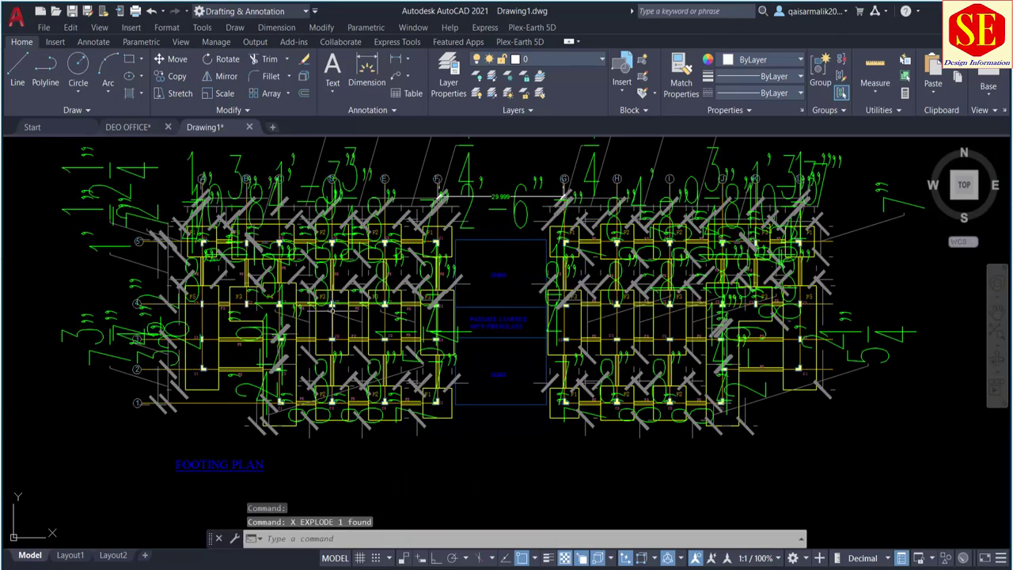
scroll(417, 203, "up", 2)
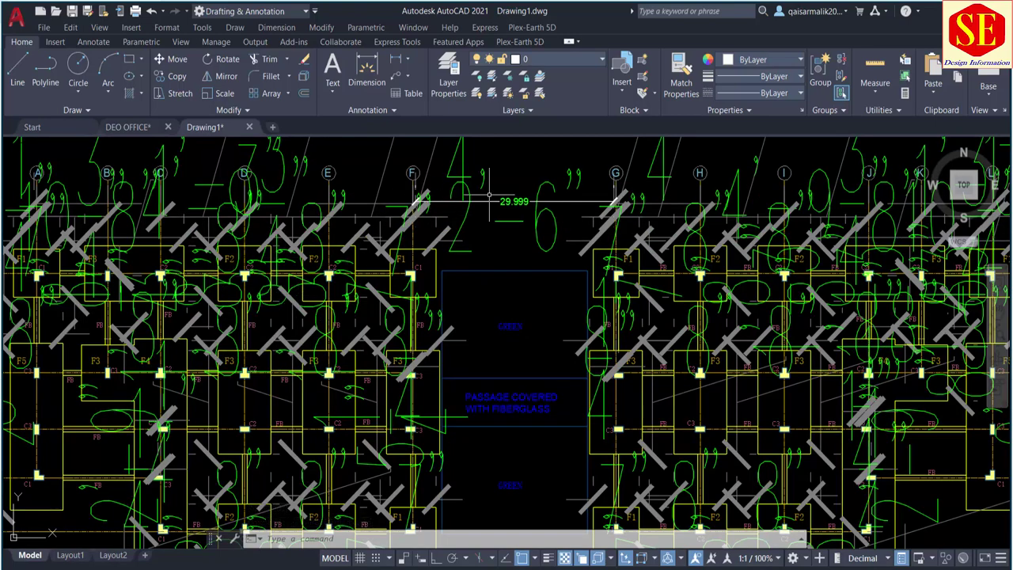
scroll(513, 204, "up", 4)
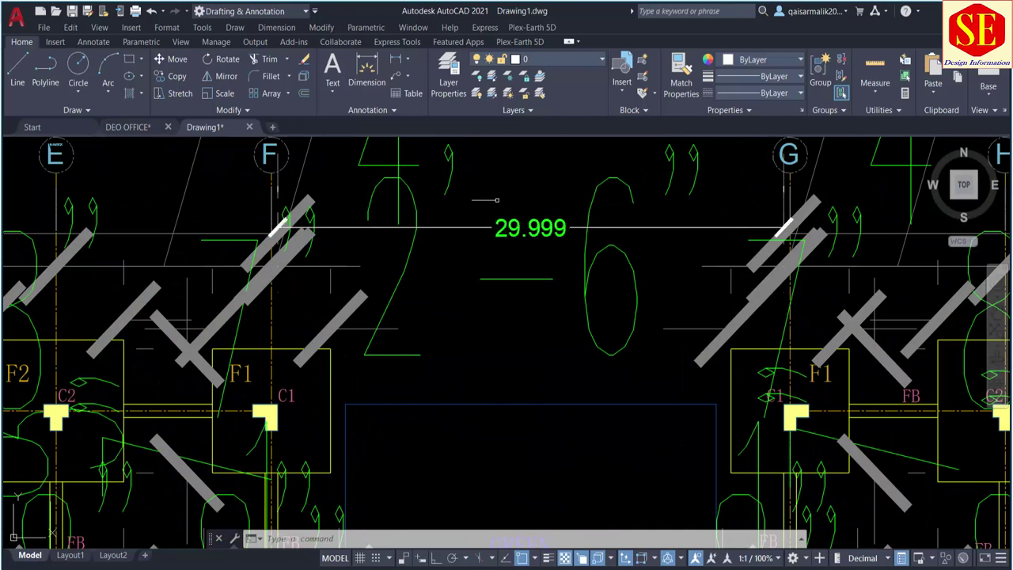
scroll(431, 193, "down", 2)
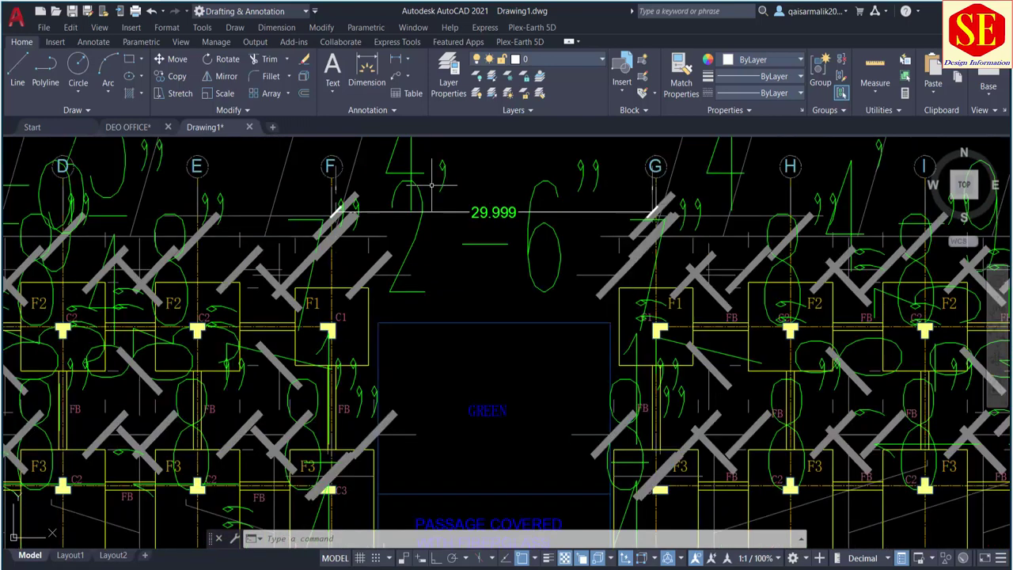
scroll(432, 185, "down", 4)
Isolate the DIMENSION layer by picking a dimension text, fading all other plan layers.
type("lay")
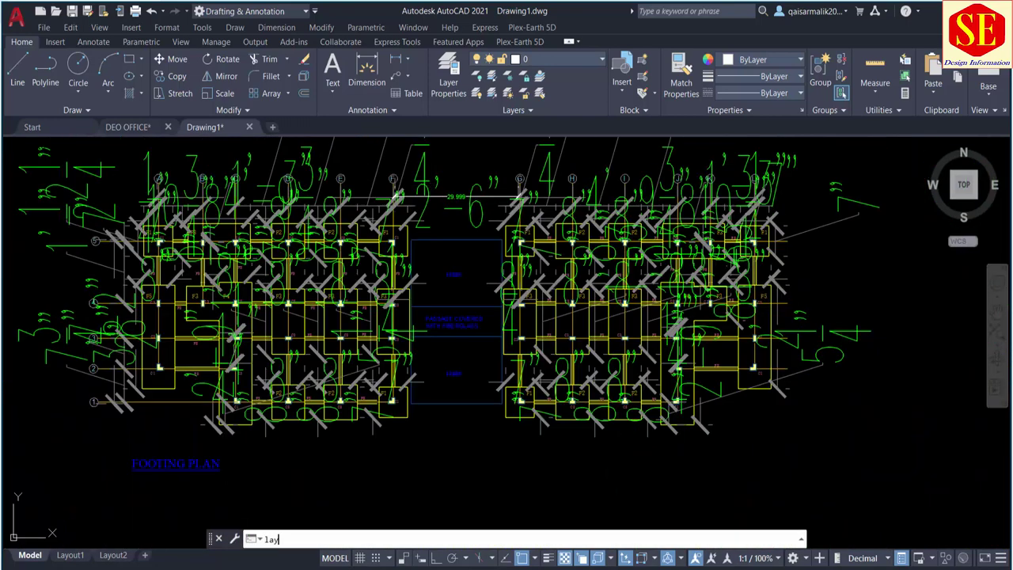
type("iso")
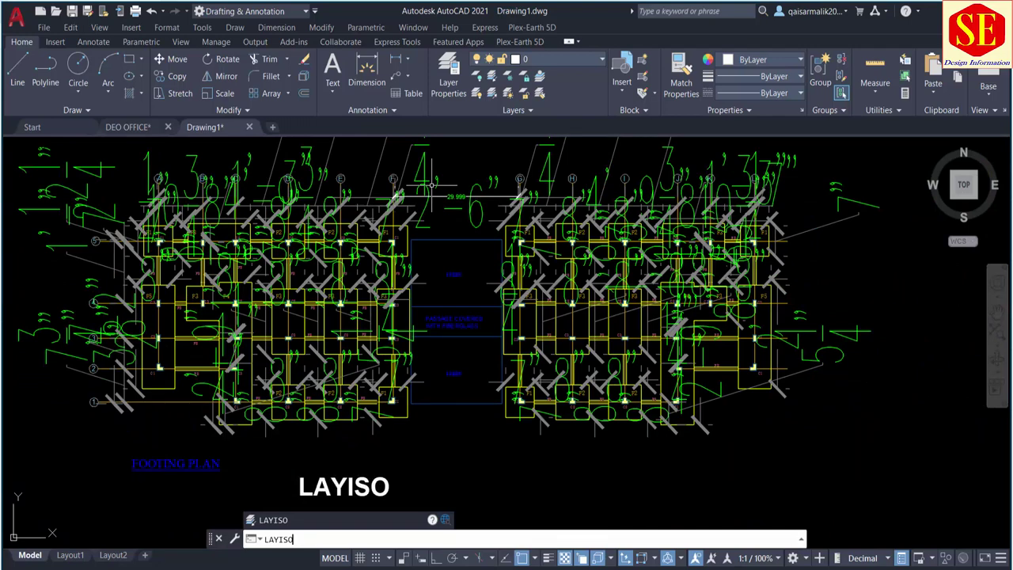
key("Return")
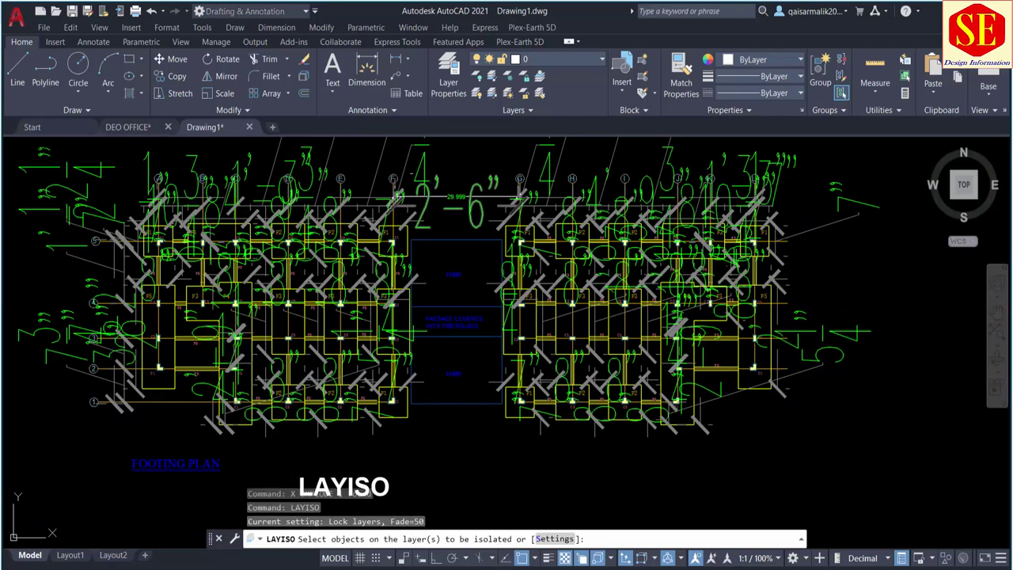
left_click(428, 160)
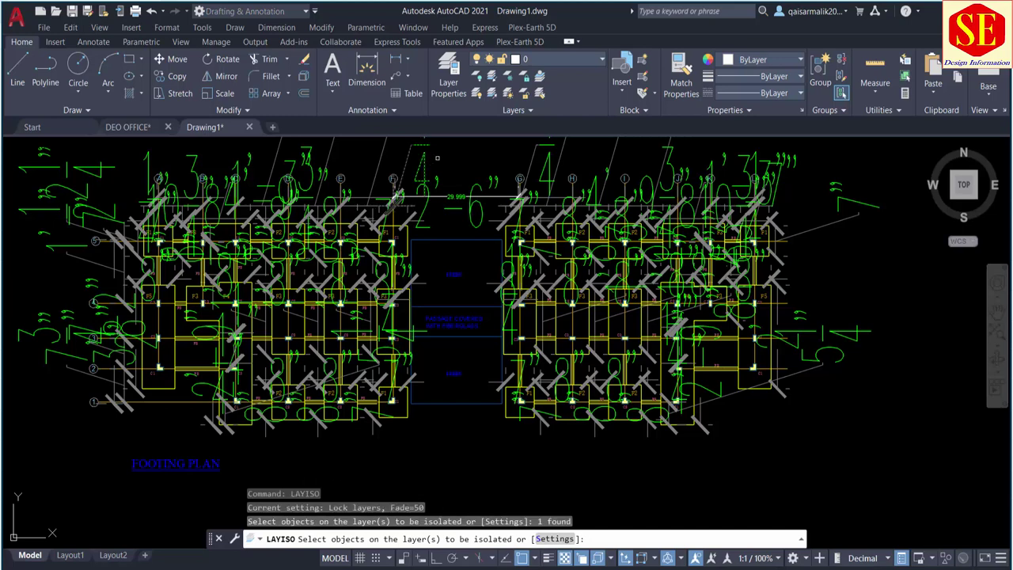
right_click(437, 158)
left_click(454, 165)
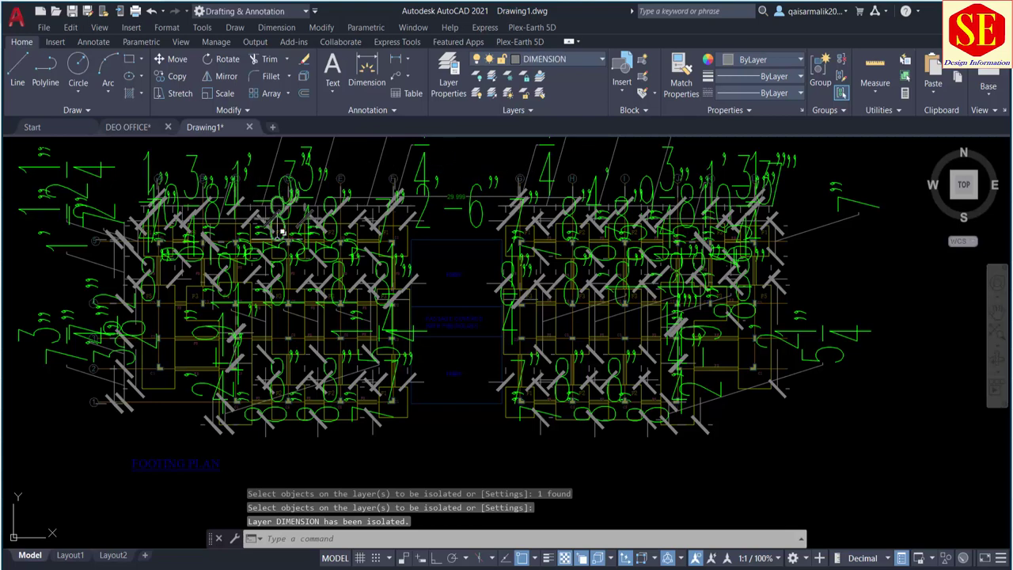
middle_click_drag(277, 238, 277, 420)
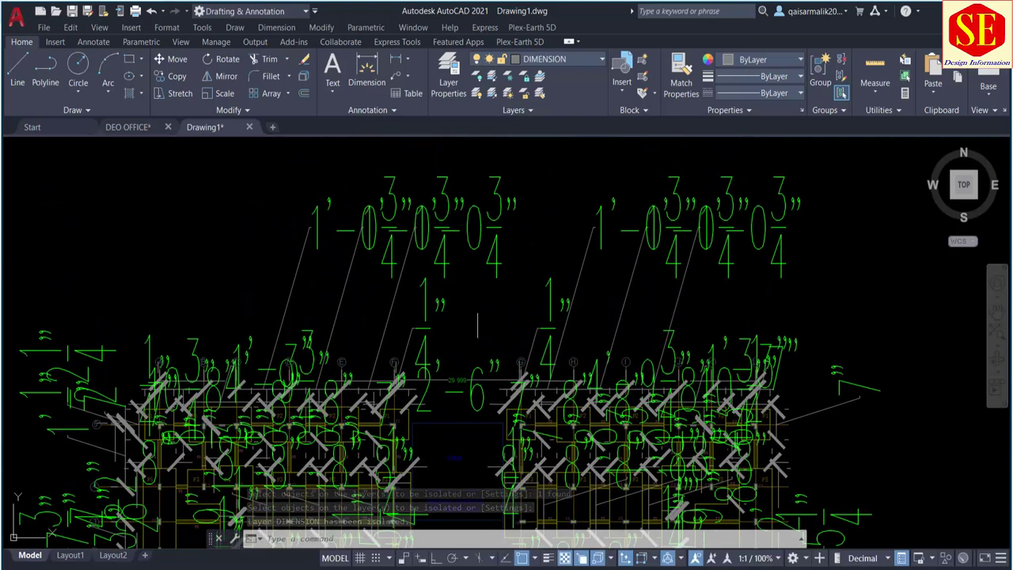
Draw a temporary 26.752 linear dimension in the empty space above the plan.
left_click(398, 60)
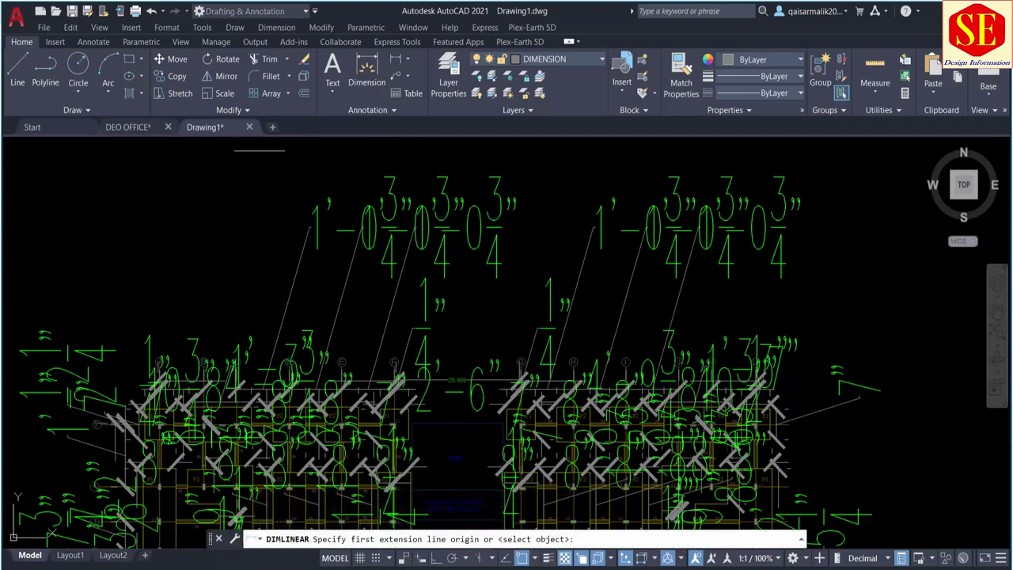
left_click(145, 167)
left_click(255, 182)
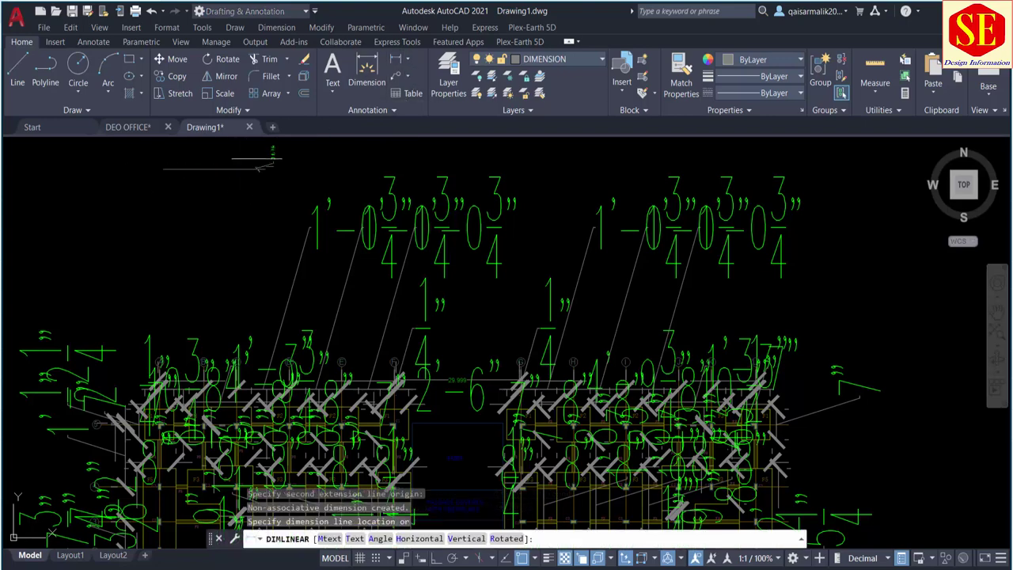
scroll(210, 161, "up", 4)
left_click(303, 171)
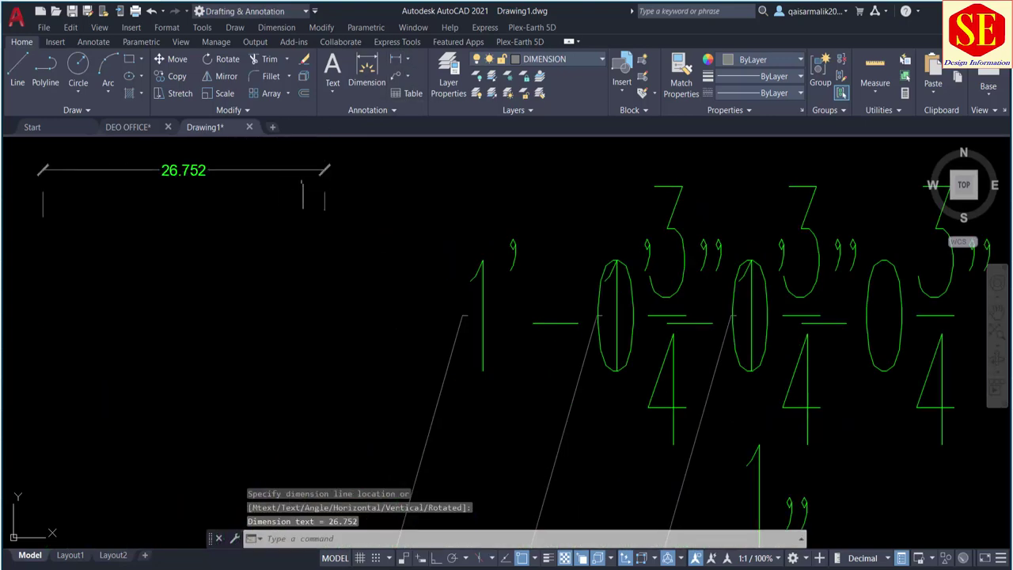
scroll(303, 180, "down", 2)
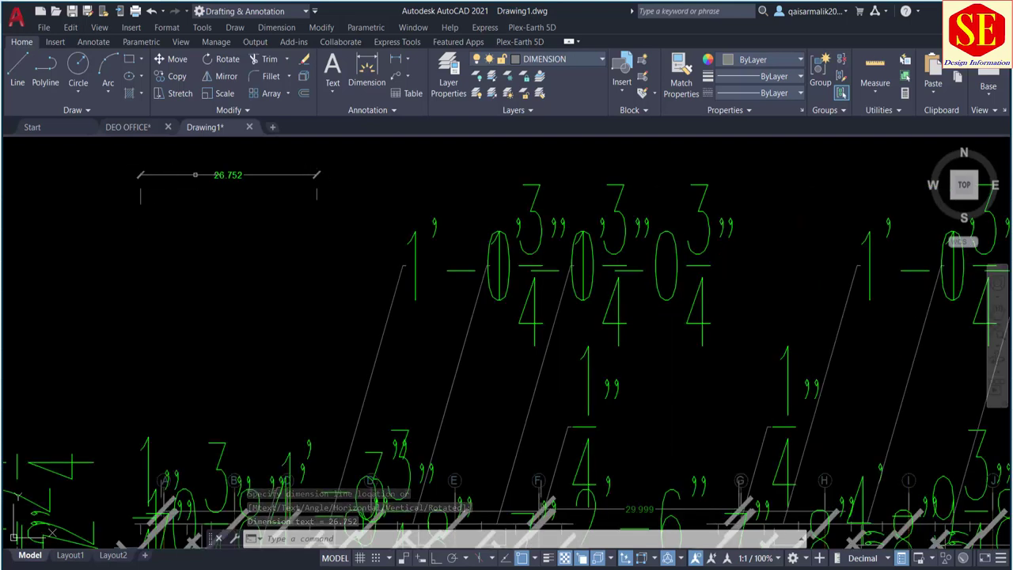
Match properties from the 26.752 dimension onto the plan's dimensions, window-selecting the plan and dimensions above.
type("d")
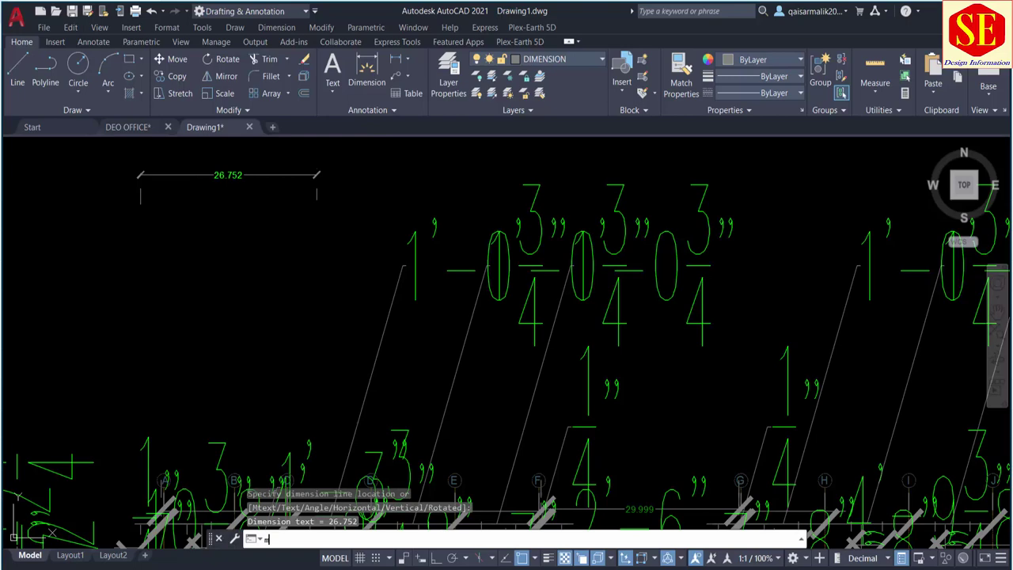
type("a")
key("Return")
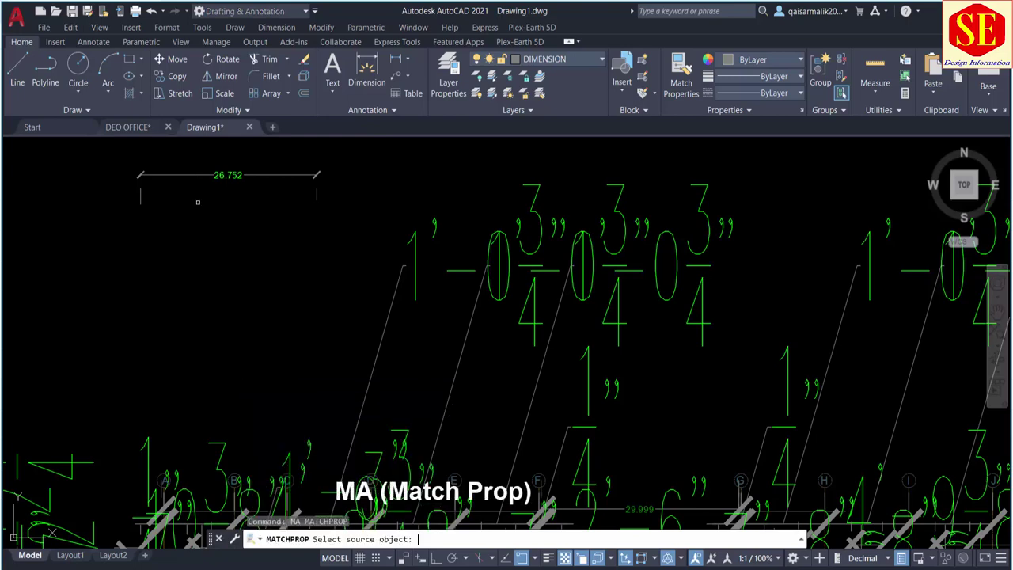
left_click(218, 175)
scroll(261, 173, "down", 5)
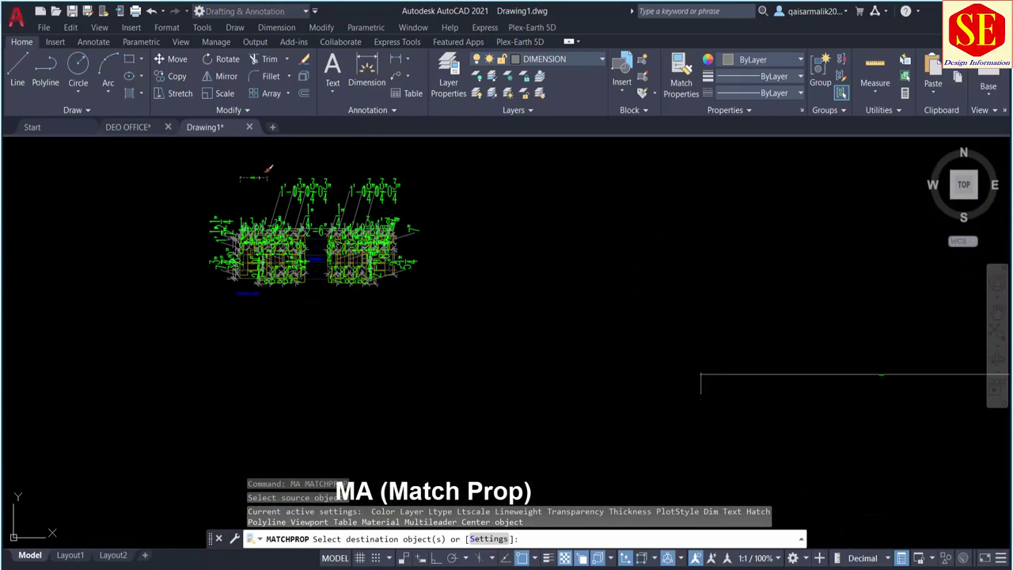
left_click(192, 190)
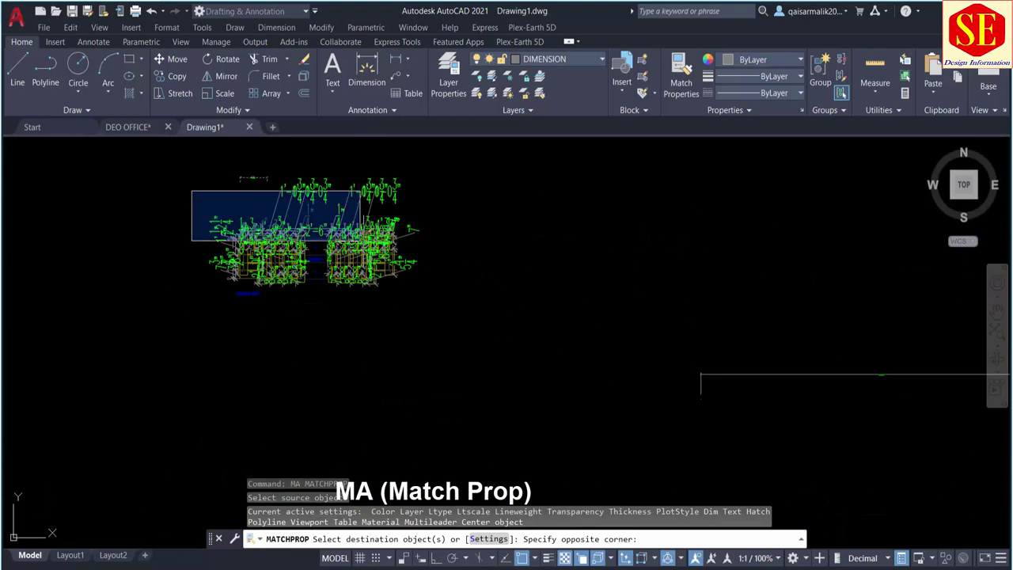
left_click(494, 300)
left_click(441, 161)
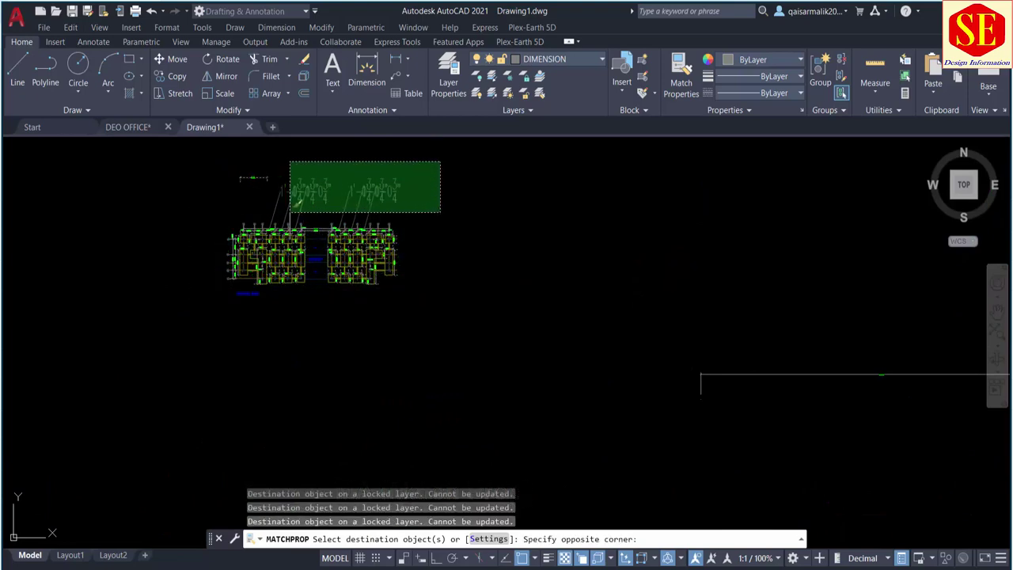
left_click(278, 208)
Finish the match so the plan dimensions take the My Dimention style with three-decimal values.
scroll(288, 218, "up", 3)
scroll(274, 253, "up", 3)
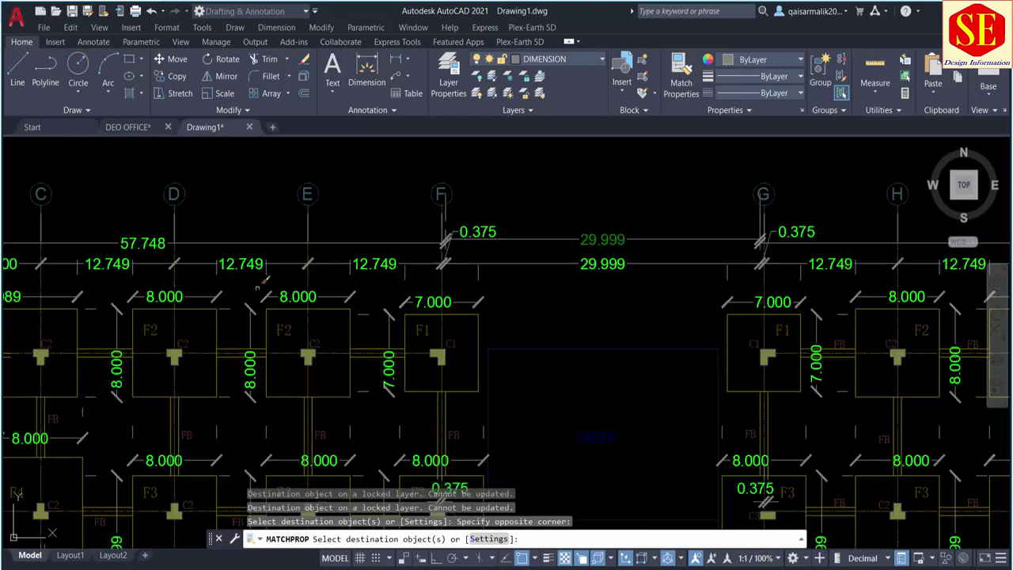
middle_click_drag(204, 278, 522, 332)
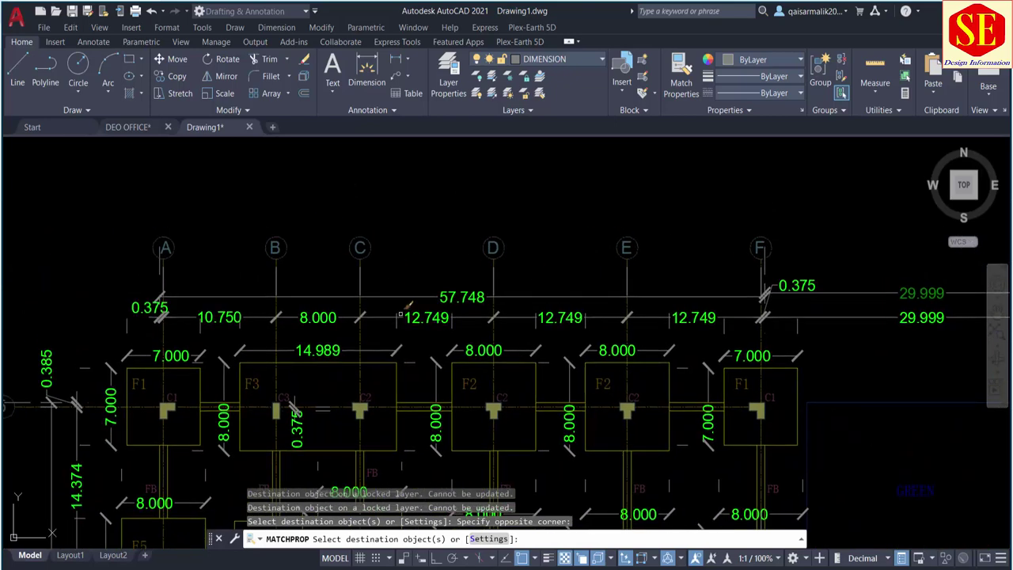
scroll(404, 309, "down", 3)
scroll(475, 270, "down", 2)
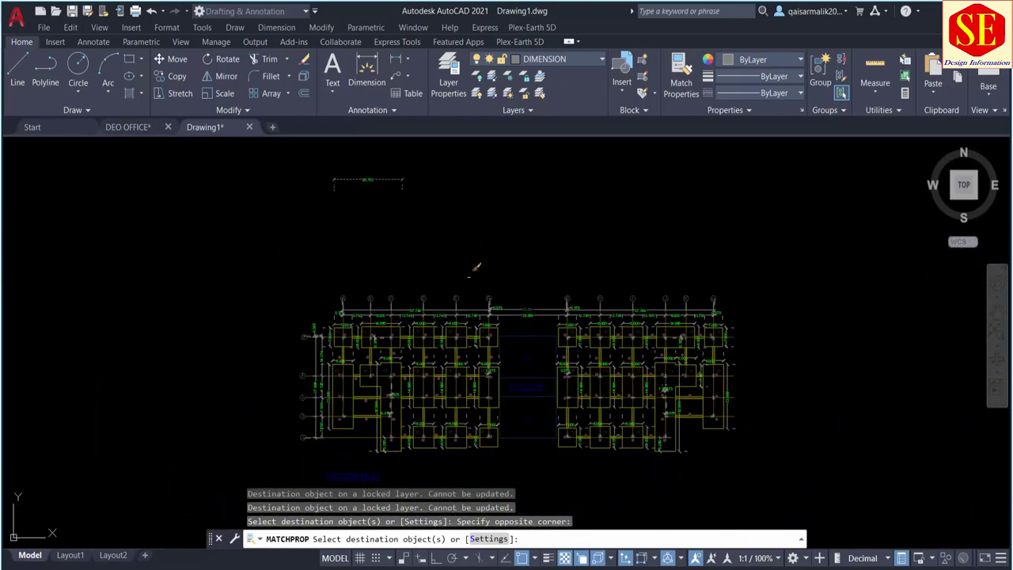
right_click(423, 218)
left_click(441, 223)
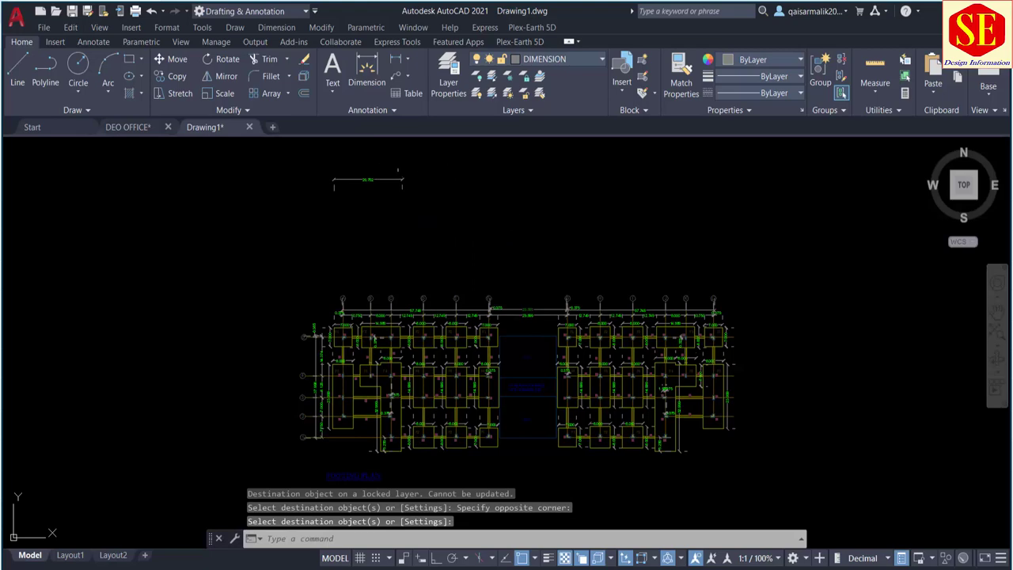
scroll(398, 168, "up", 4)
Erase the temporary 26.752 dimension above the plan.
left_click(380, 150)
left_click(316, 215)
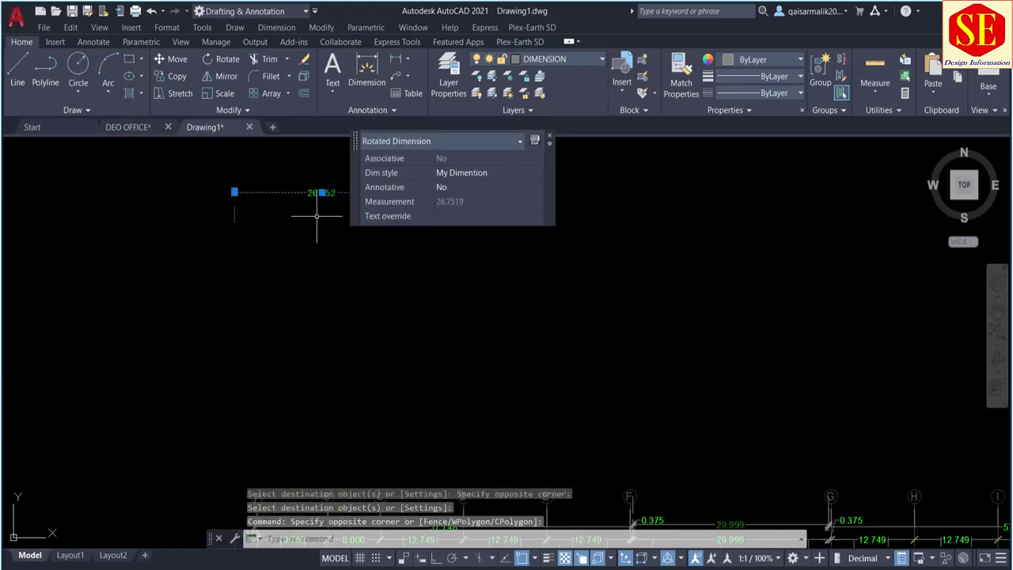
type("e")
key("Return")
Open the Dimension Style Manager to check the styles, then close it.
type("d")
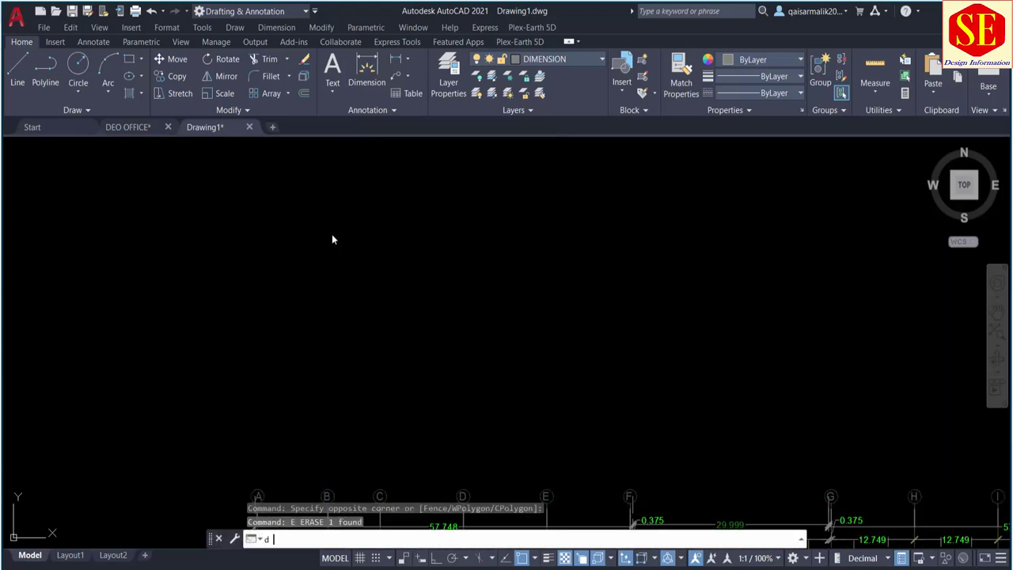
key("Return")
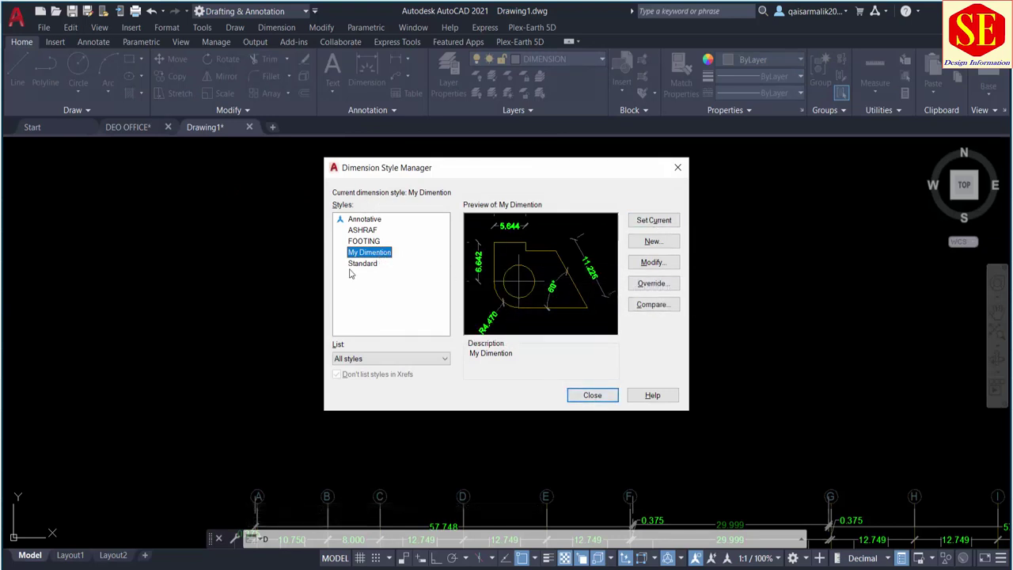
left_click(586, 395)
scroll(594, 368, "up", 2)
scroll(555, 340, "up", 3)
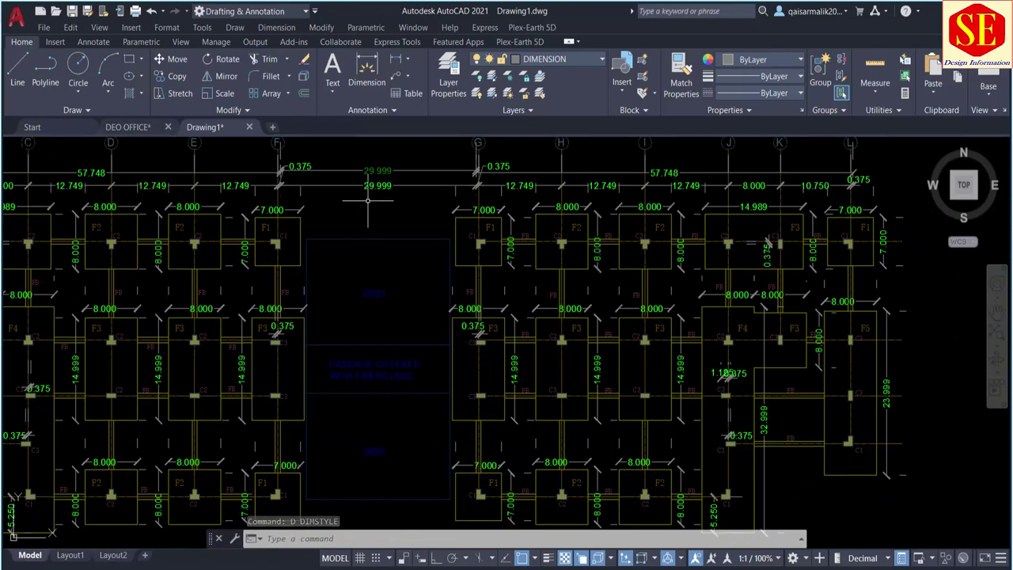
Un-isolate the layers with LAYUNISO so the full footing plan shows unfaded.
middle_click_drag(366, 198, 381, 261)
type("la")
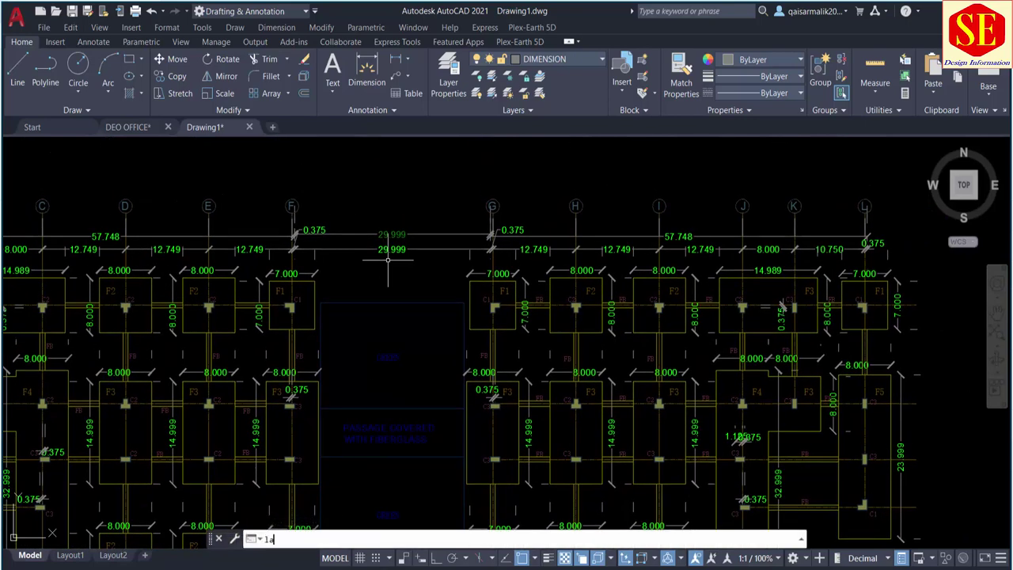
type("yuni")
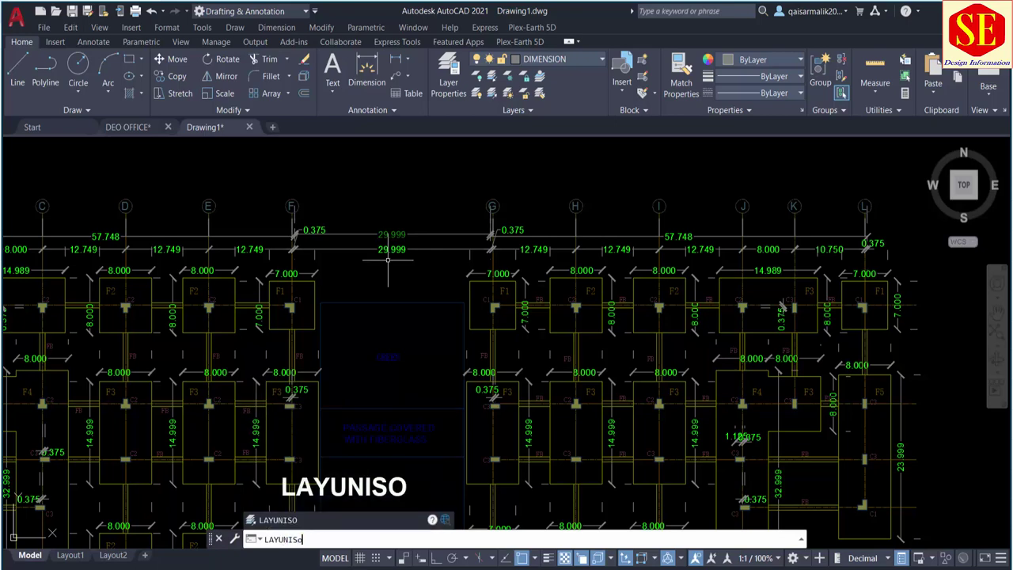
key("Return")
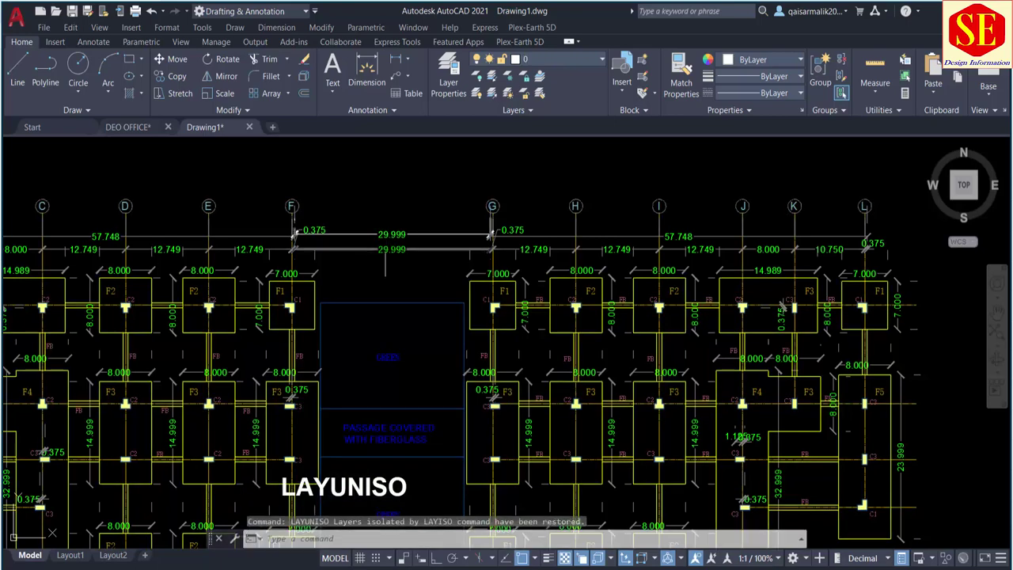
scroll(388, 262, "down", 3)
Save aaaa.dwg, then zoom out and window-select the stray line and small object away from the plan.
left_click(72, 11)
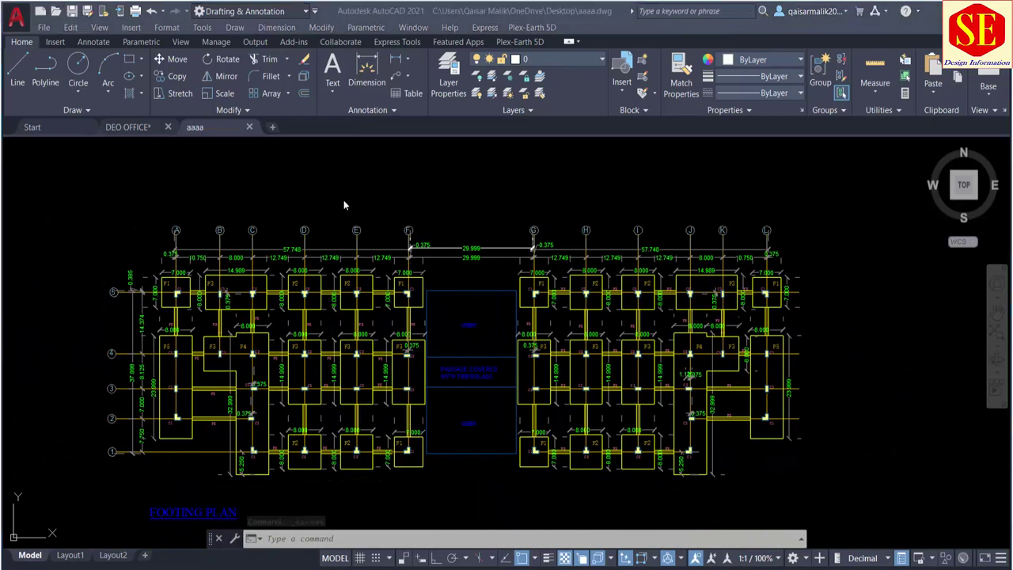
left_click(72, 11)
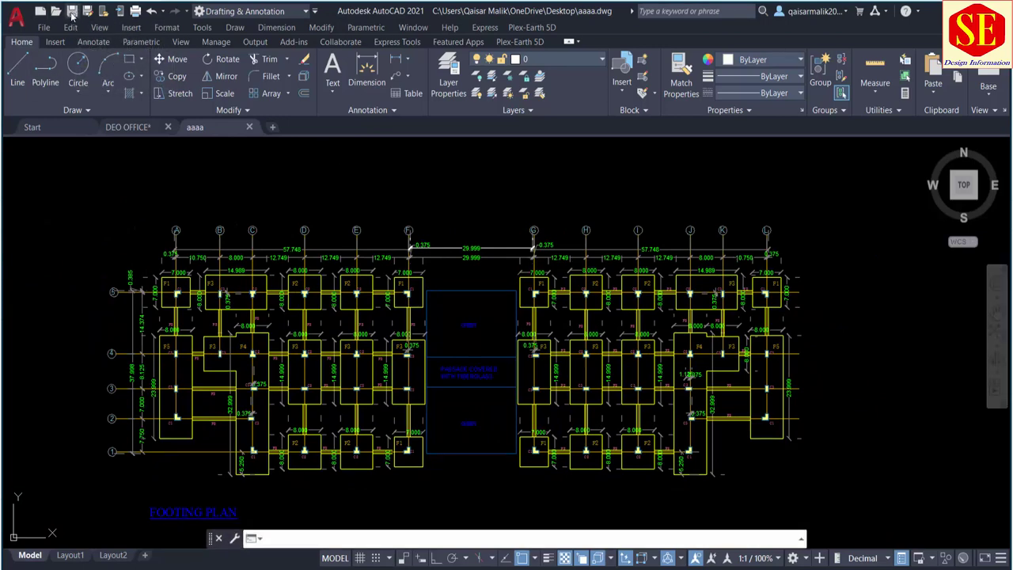
middle_click_drag(437, 371, 467, 356)
scroll(388, 305, "down", 3)
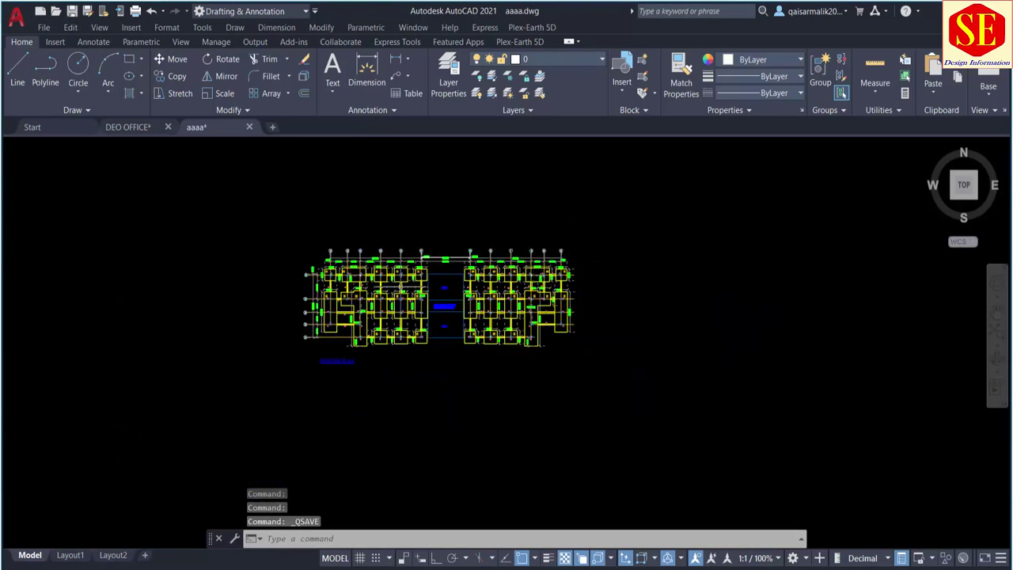
scroll(404, 281, "down", 3)
scroll(502, 270, "down", 1)
scroll(502, 270, "down", 2)
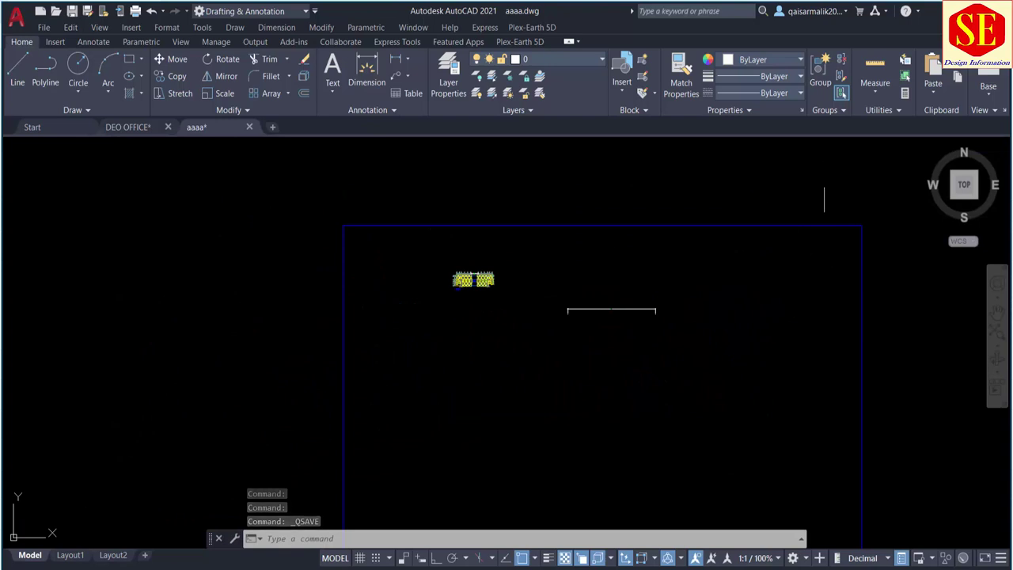
left_click(828, 183)
left_click(594, 334)
Erase the selected stray objects plus the remaining stray vertical and horizontal lines.
type("e")
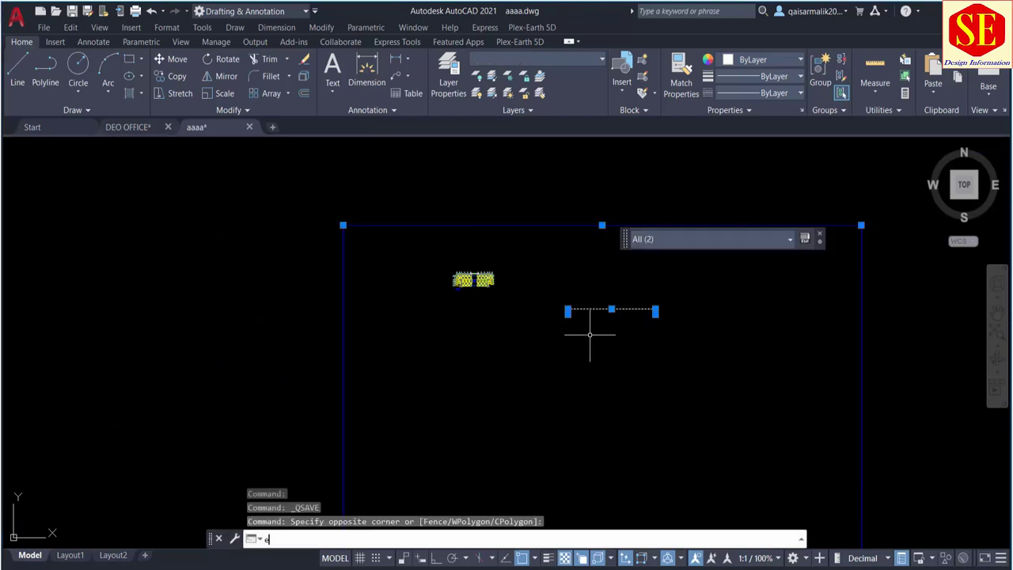
key("Return")
left_click(344, 232)
key("Delete")
scroll(392, 229, "down", 4)
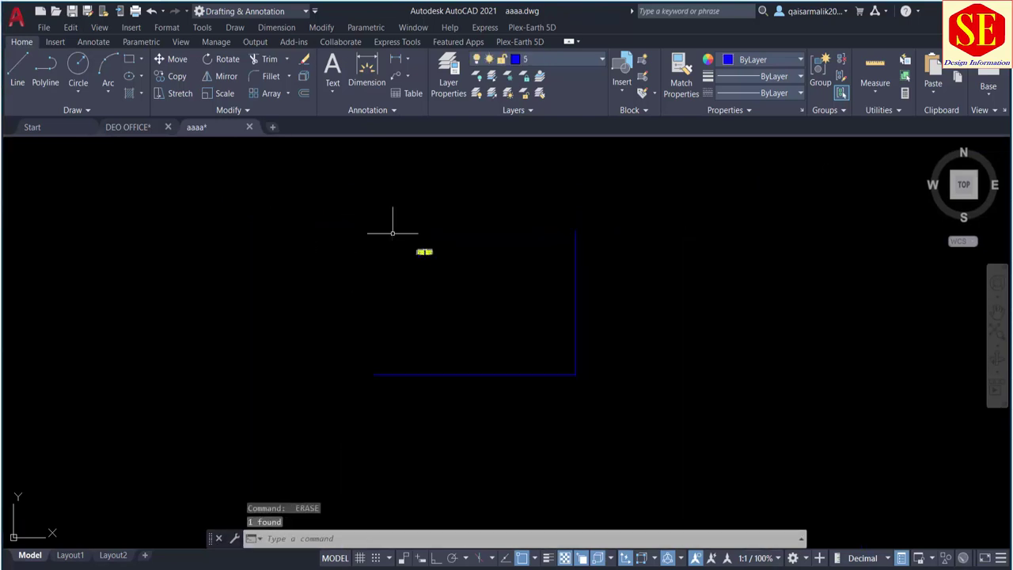
left_click(630, 214)
left_click(575, 371)
key("Delete")
left_click(502, 373)
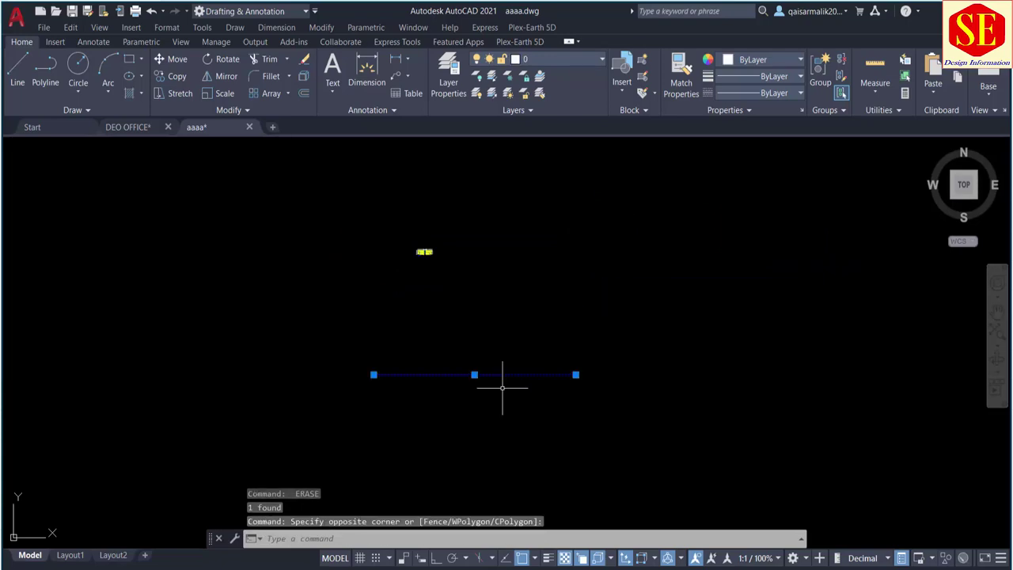
key("Delete")
Pan and zoom around to check the cleaned footing plan and its FOOTING PLAN title.
scroll(475, 253, "down", 4)
middle_click_drag(610, 233, 582, 336)
scroll(491, 335, "up", 4)
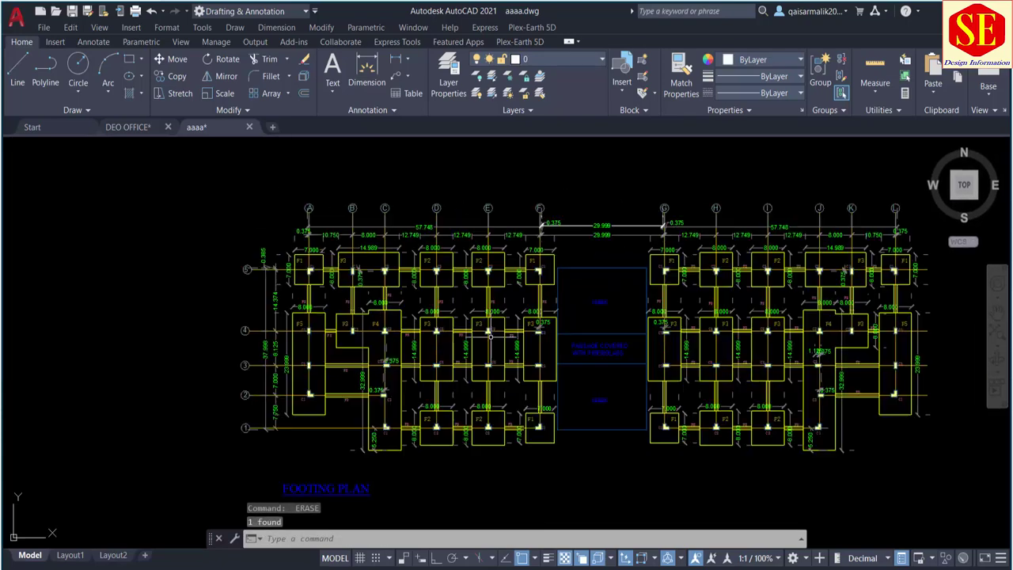
scroll(491, 335, "up", 2)
scroll(152, 243, "down", 8)
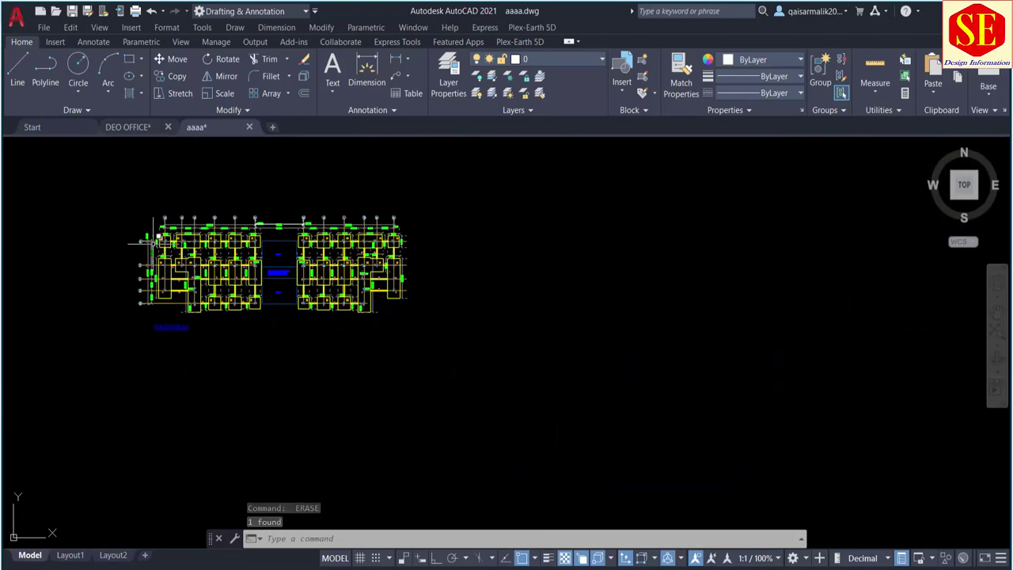
scroll(153, 243, "up", 8)
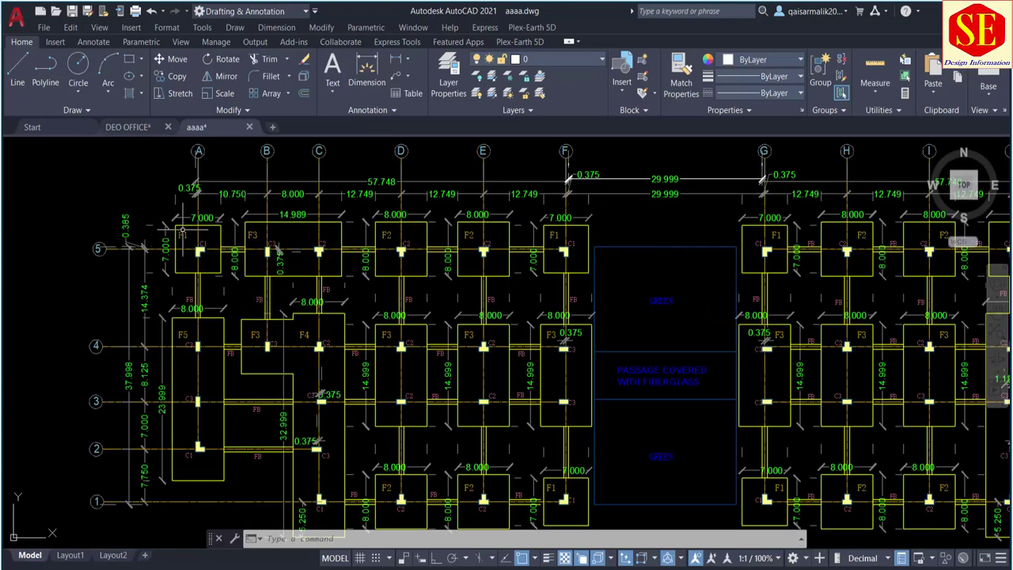
scroll(193, 262, "up", 6)
scroll(193, 258, "down", 2)
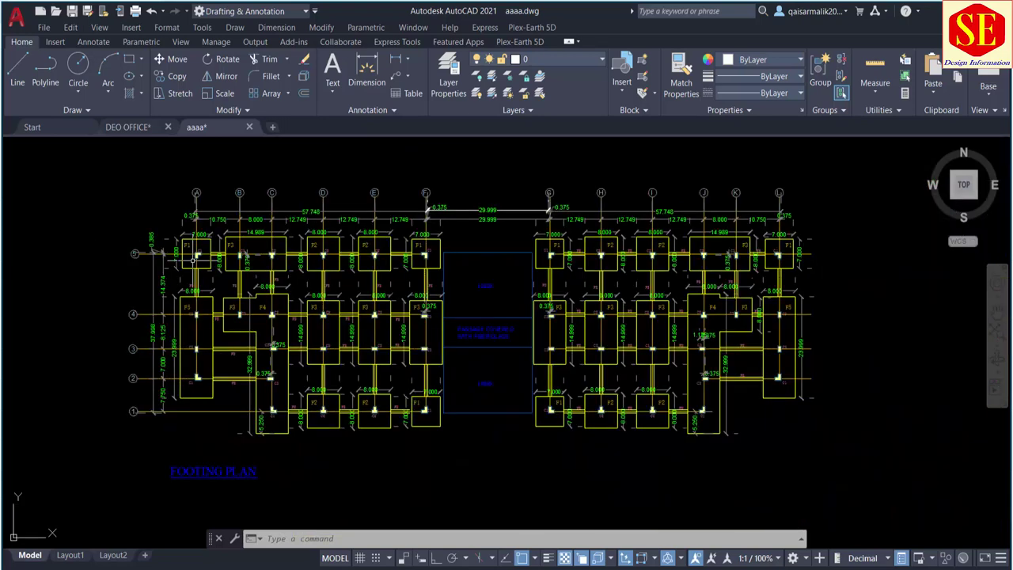
mouse_move(193, 260)
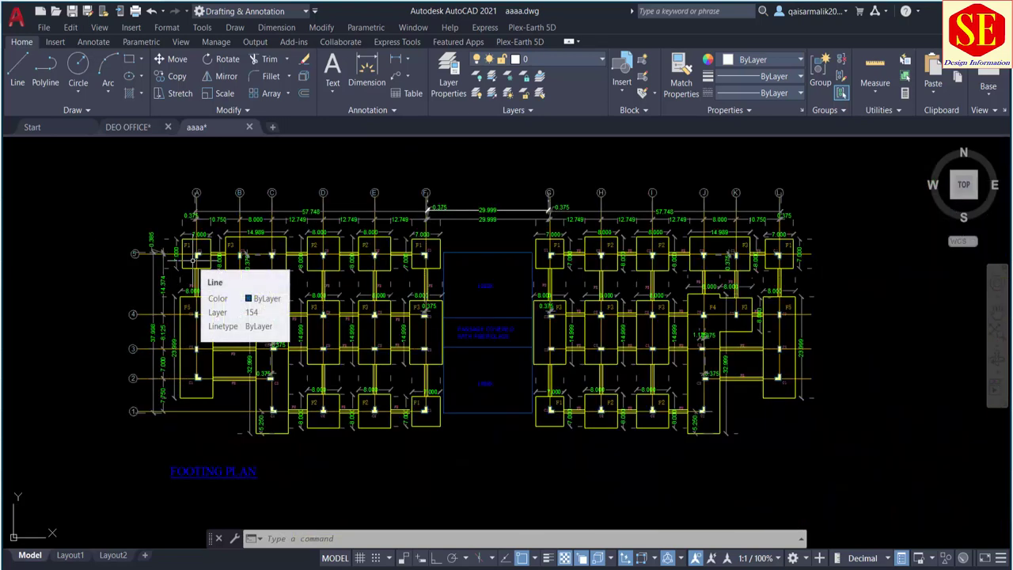
scroll(194, 257, "up", 2)
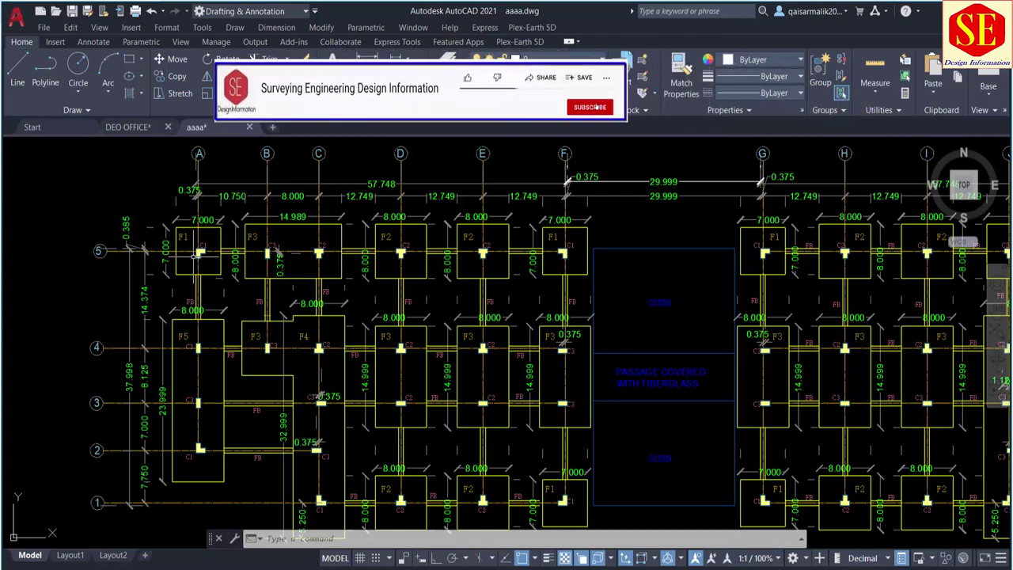
scroll(198, 254, "down", 2)
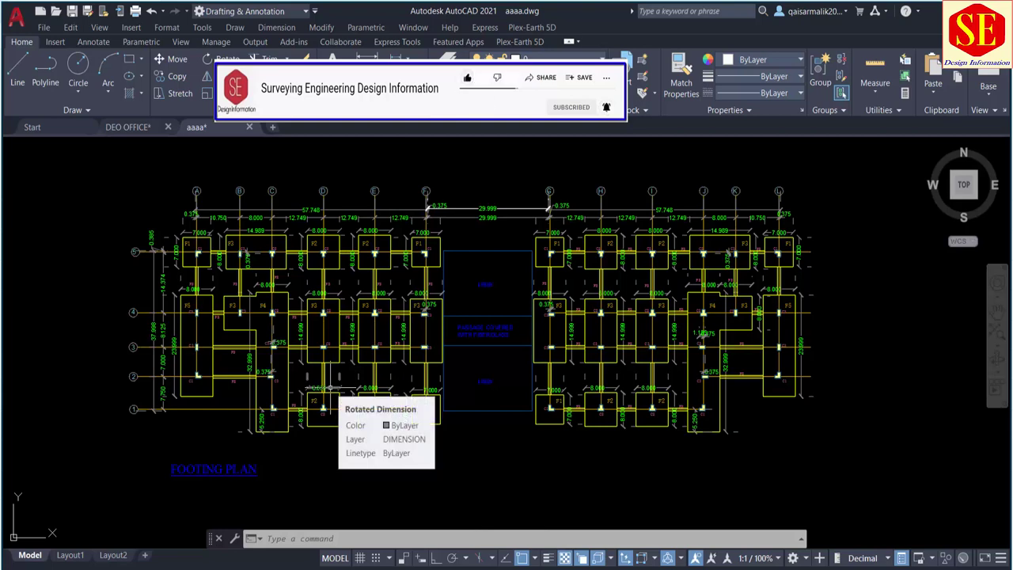
middle_click_drag(230, 271, 257, 306)
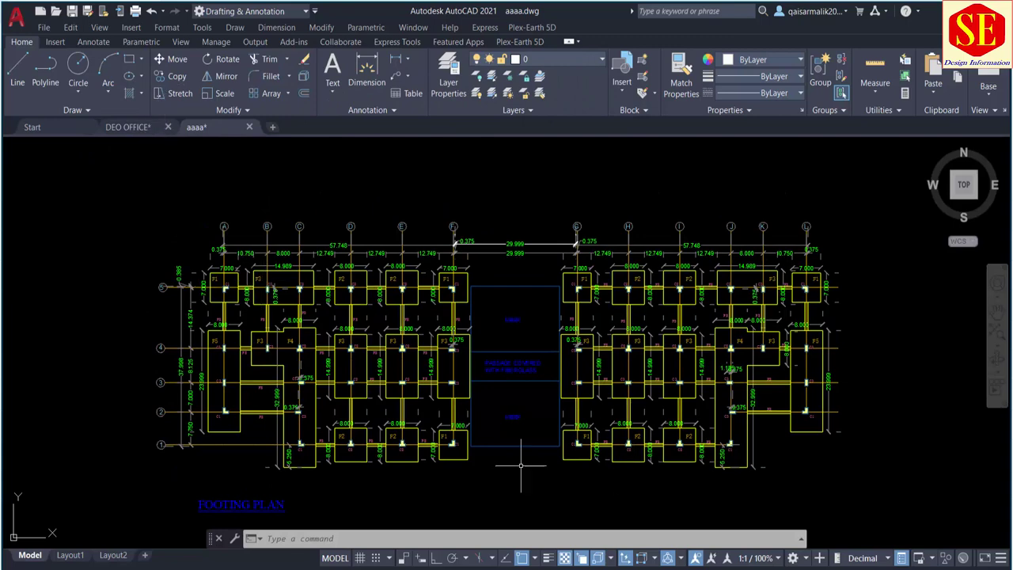
Move the whole drawing from column C1 at grid A/5 to coordinates 35555.00,10555.250.
key("ctrl+a")
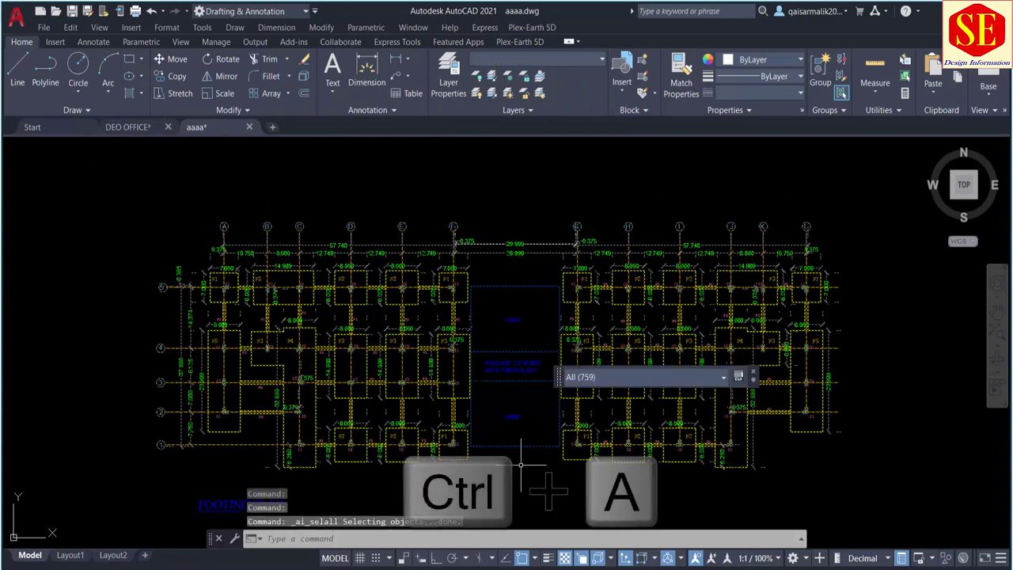
type("m")
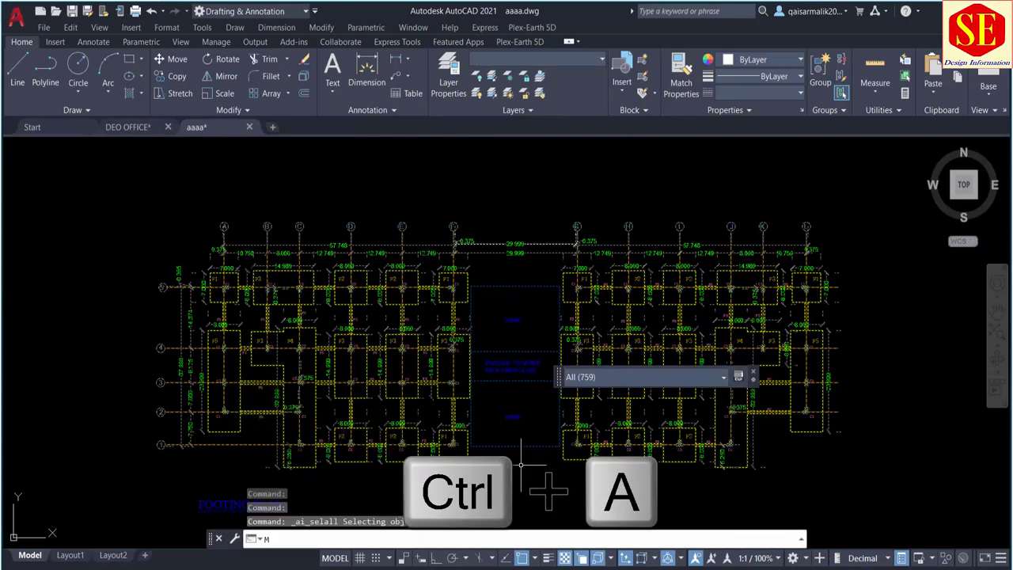
key("Return")
scroll(208, 404, "up", 3)
scroll(207, 405, "up", 3)
scroll(208, 405, "up", 4)
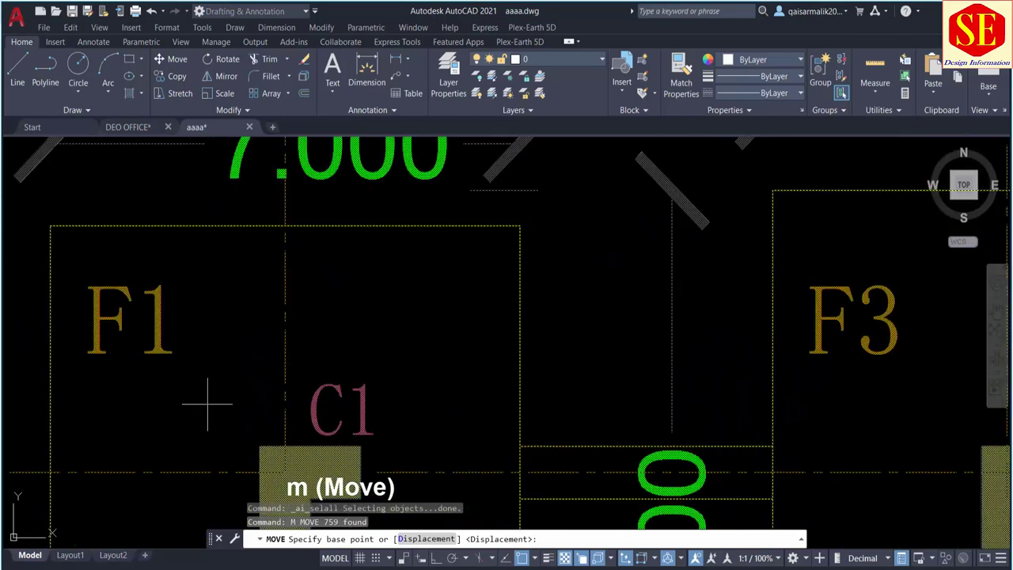
middle_click_drag(207, 404, 203, 286)
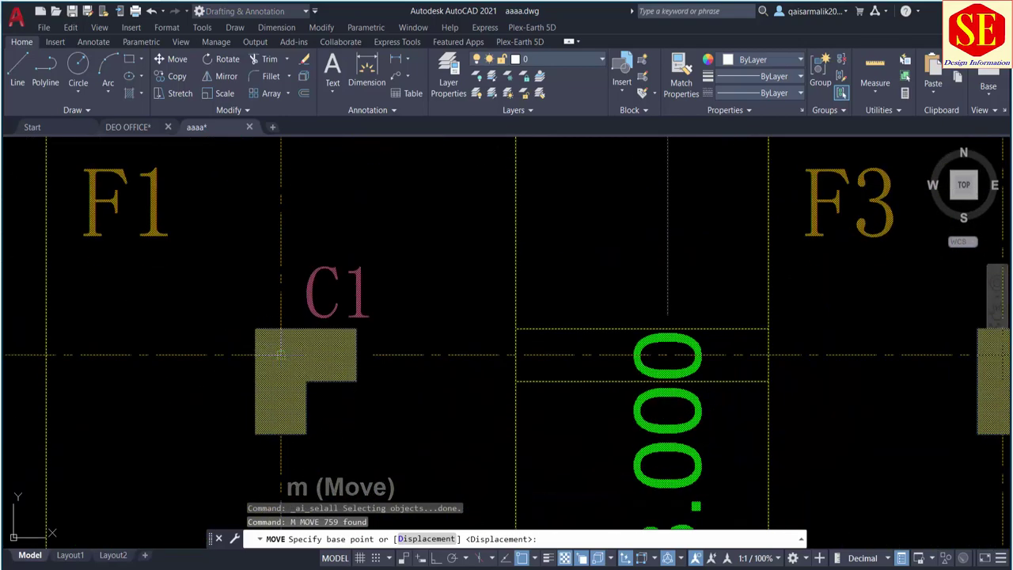
left_click(281, 355)
scroll(300, 228, "down", 2)
scroll(301, 190, "down", 6)
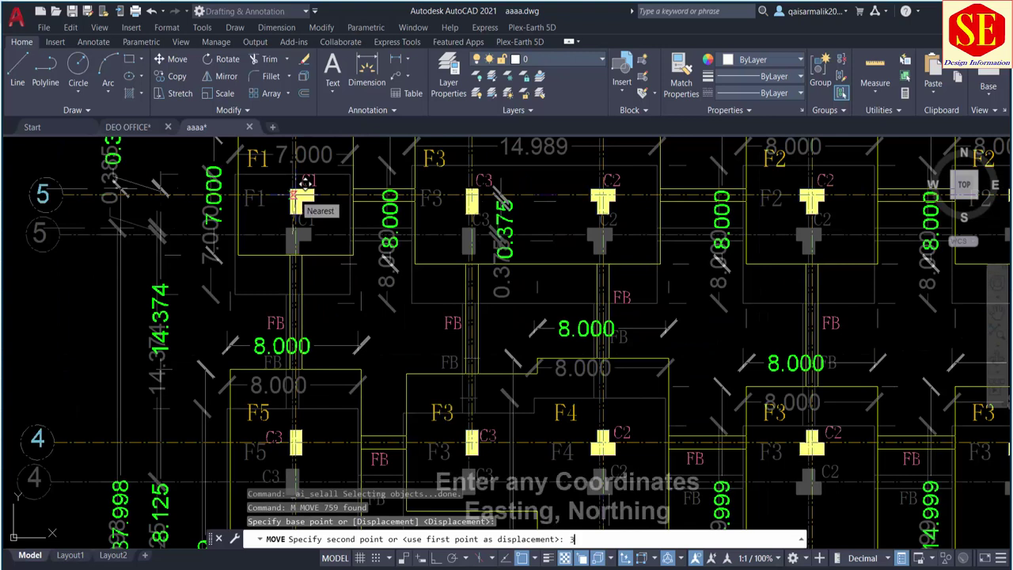
type("35555.00,10")
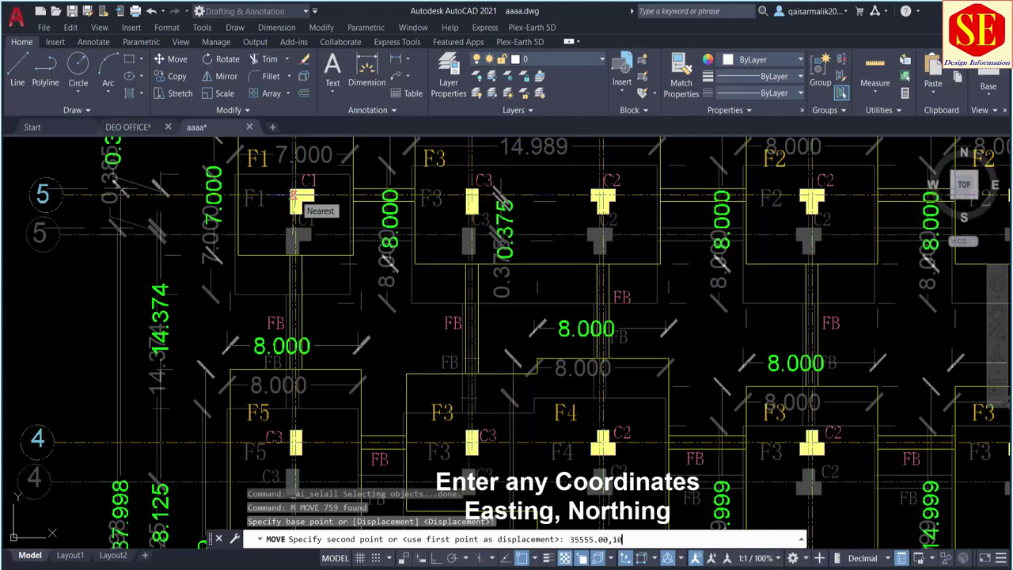
type("555.250")
key("Return")
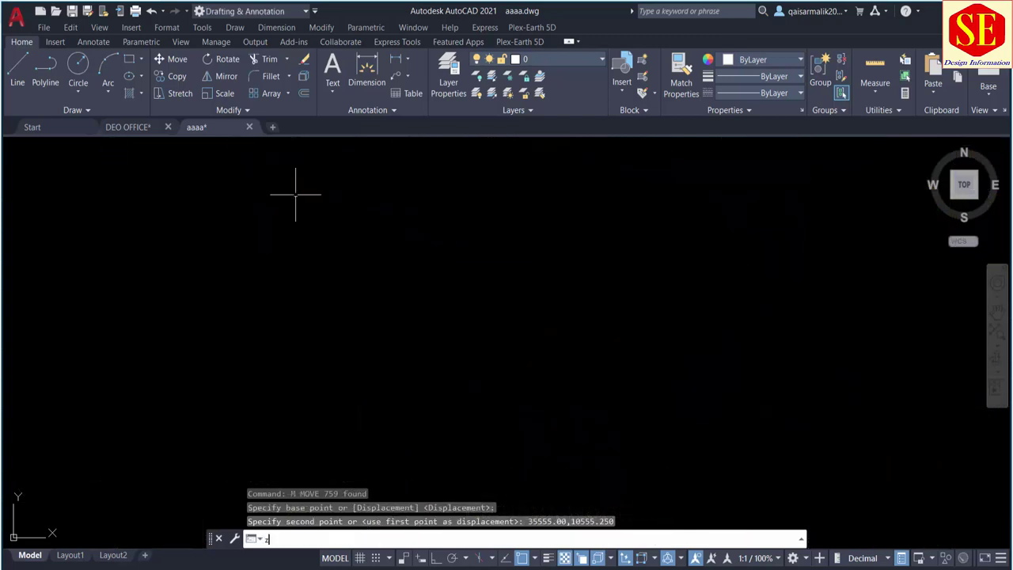
Zoom to extents to bring the relocated footing plan back into view.
key("Return")
type("e")
key("Return")
middle_click_drag(326, 234, 436, 352)
scroll(235, 304, "up", 2)
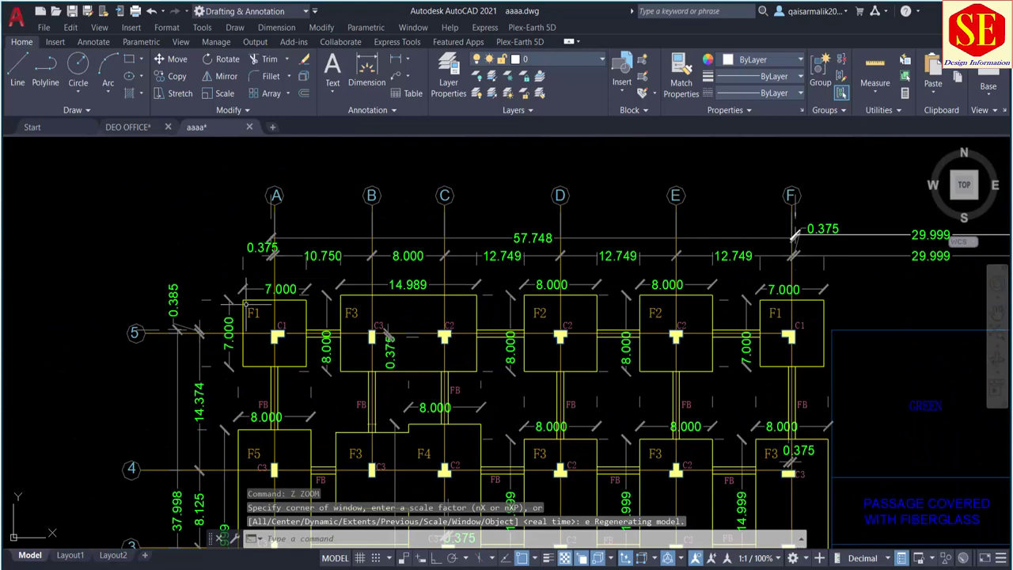
Create a new layer named Coordinates and set its colour to red.
scroll(270, 293, "down", 2)
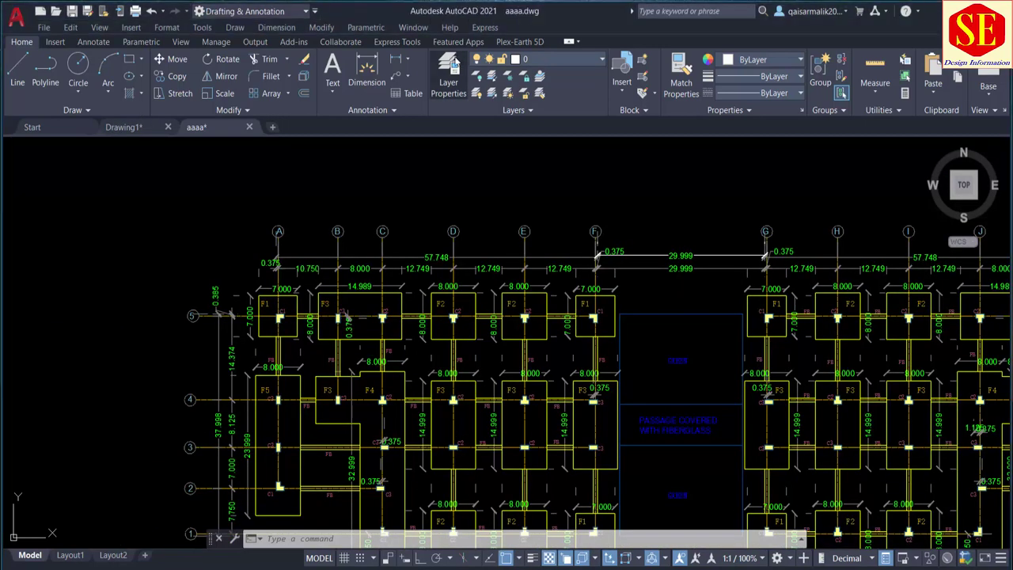
left_click(450, 71)
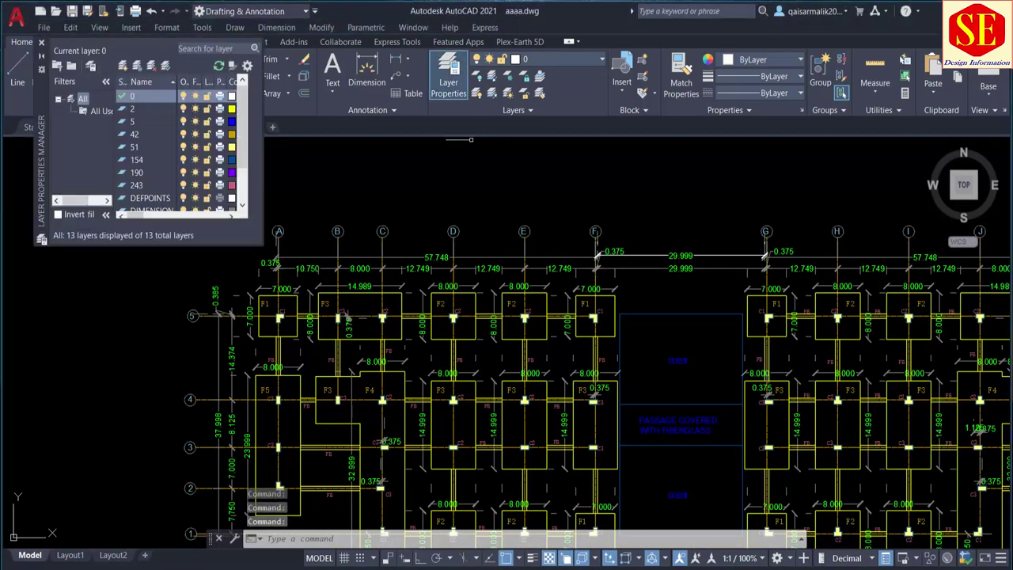
left_click(124, 67)
type("Co")
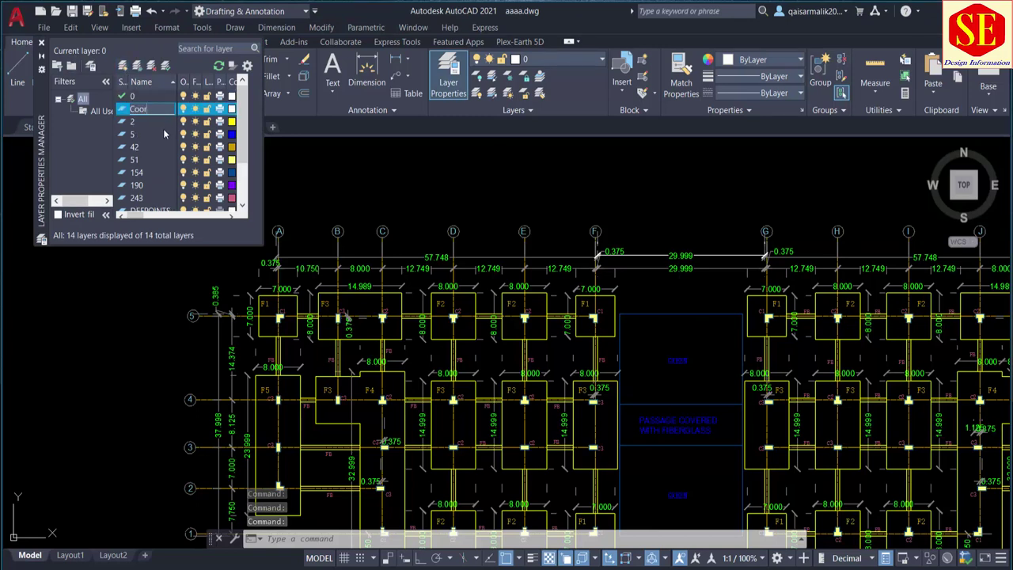
type("ordi")
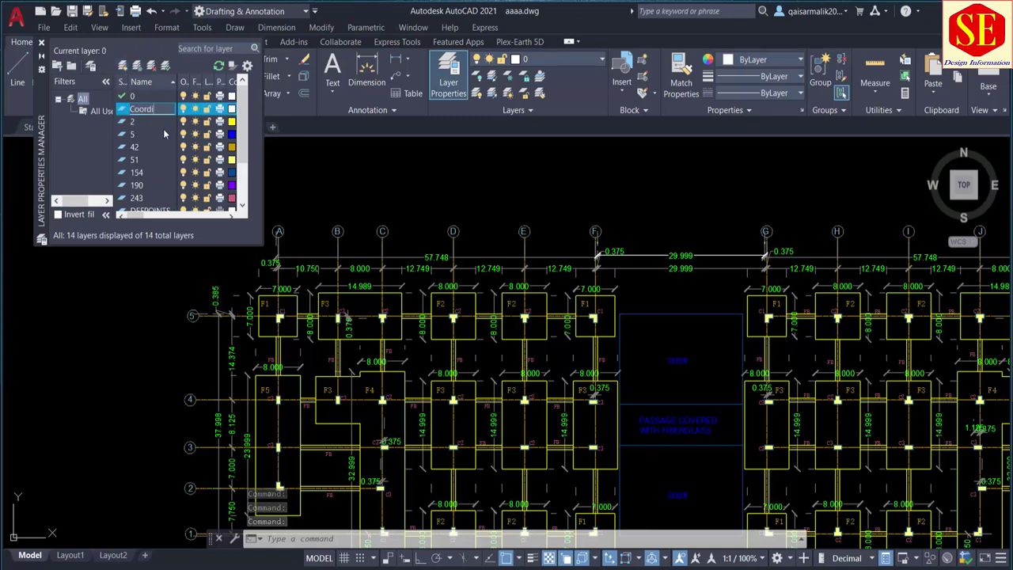
type("nates")
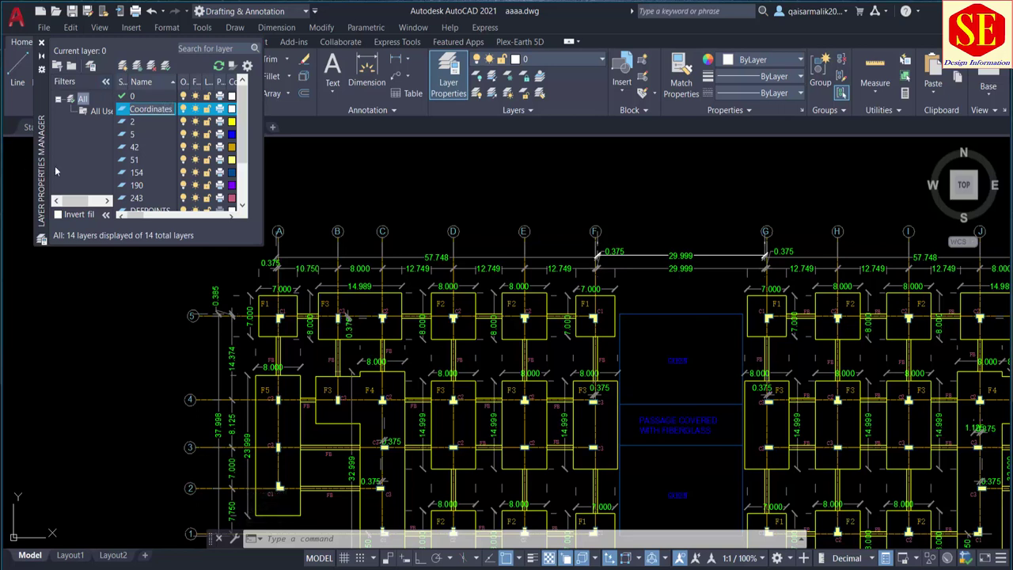
left_click_drag(133, 216, 144, 215)
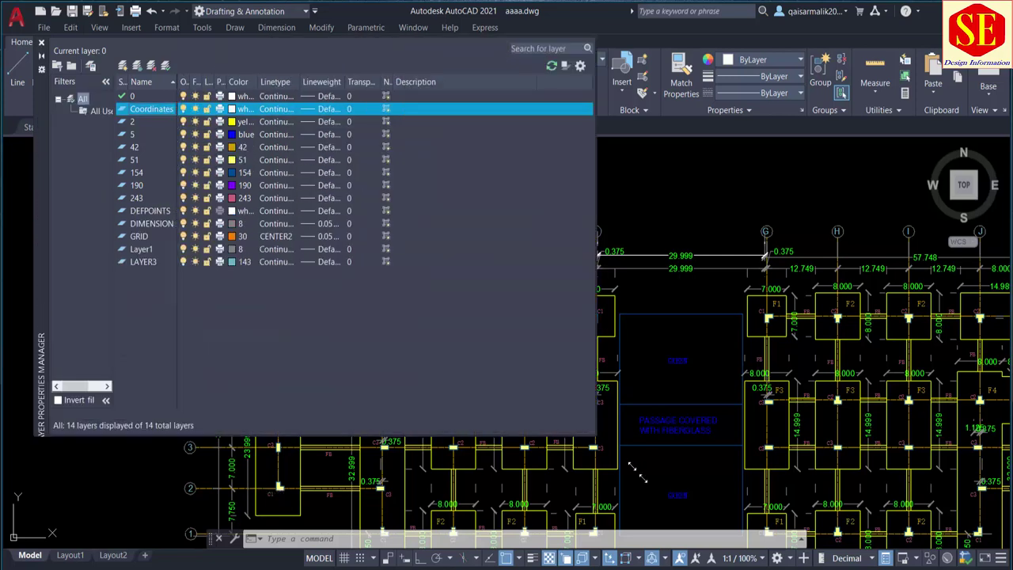
left_click(233, 110)
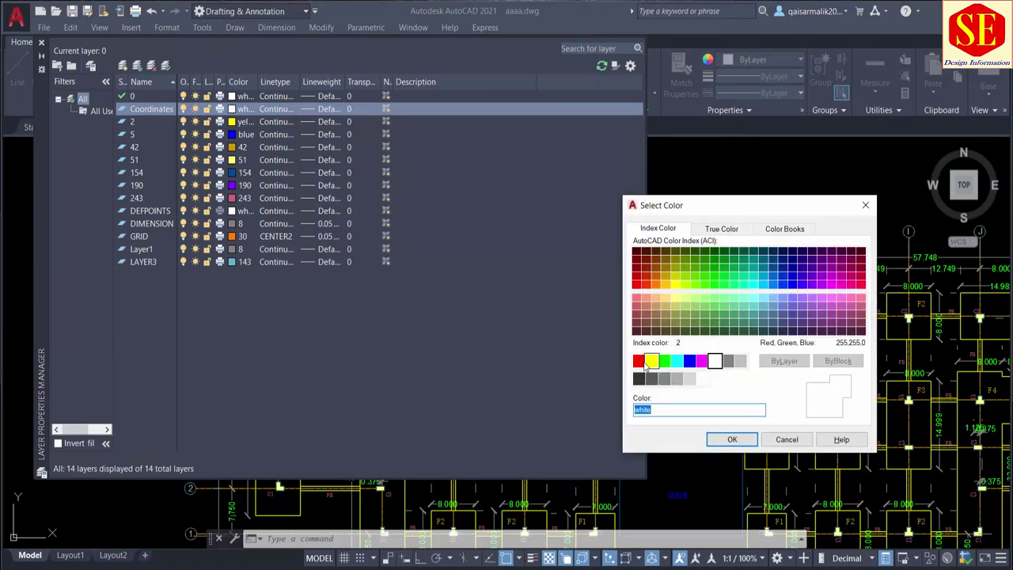
left_click(638, 361)
left_click(732, 439)
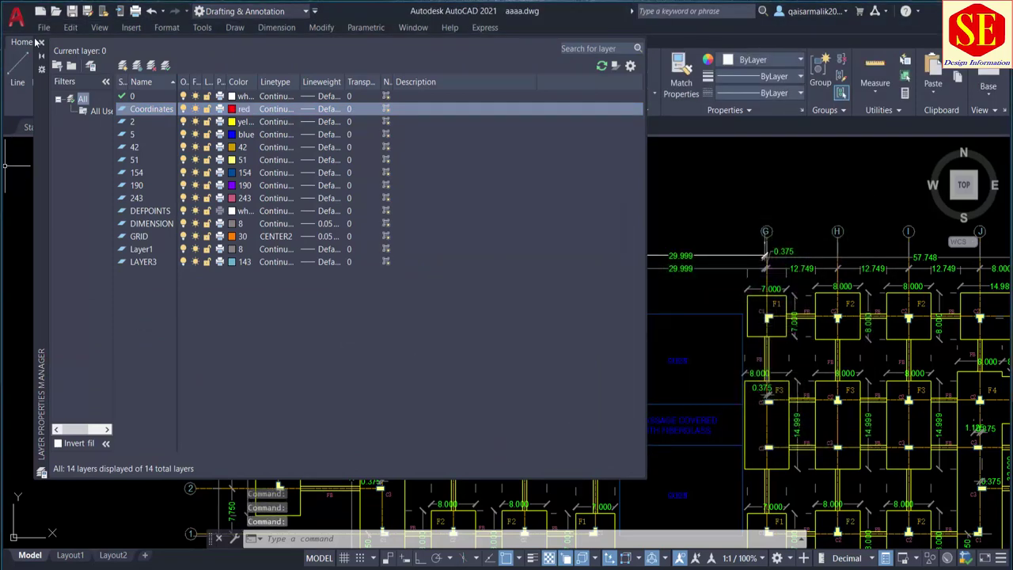
Make Coordinates the current layer from the ribbon's layer list.
left_click(41, 42)
left_click(544, 60)
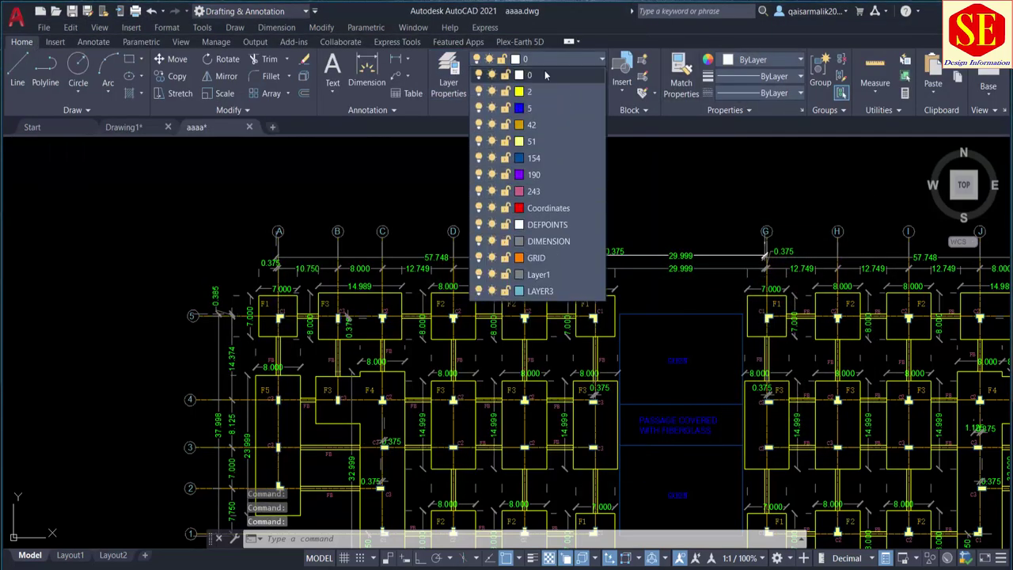
left_click(552, 210)
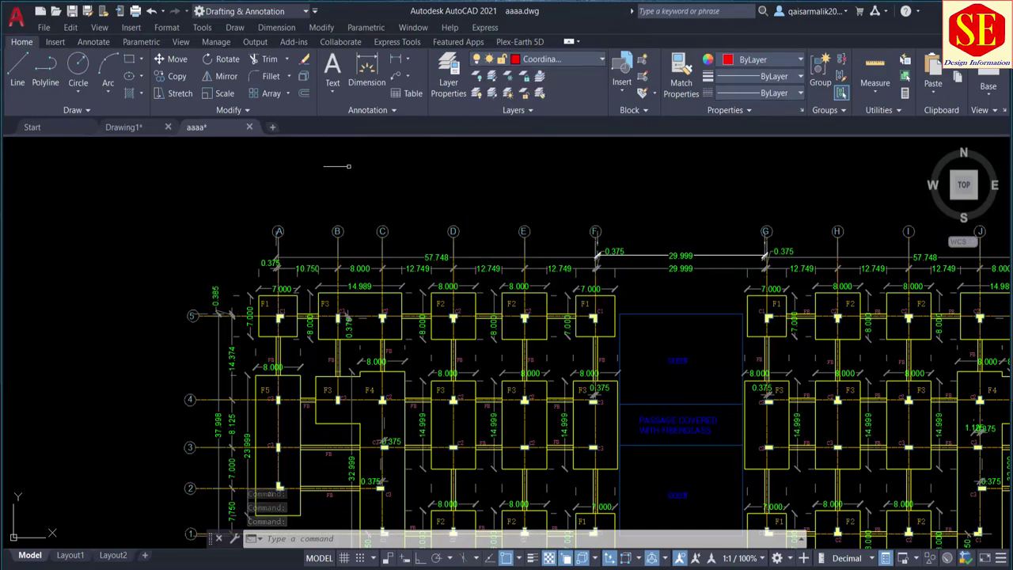
Label column C1 in footing F1 with an E/N coordinate leader placed above-left.
scroll(304, 263, "up", 2)
scroll(386, 317, "up", 2)
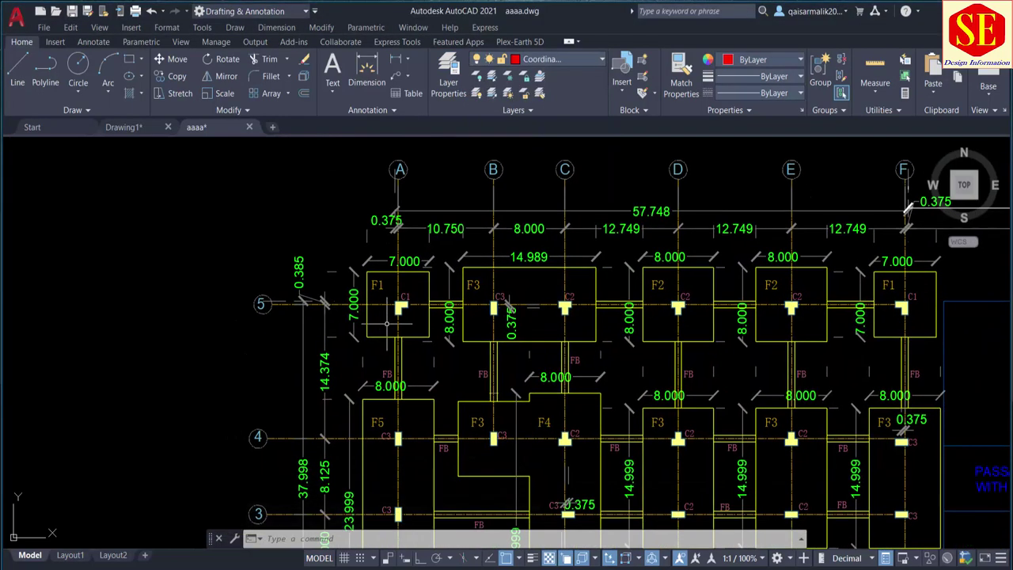
type("cd")
key("Return")
key("Escape")
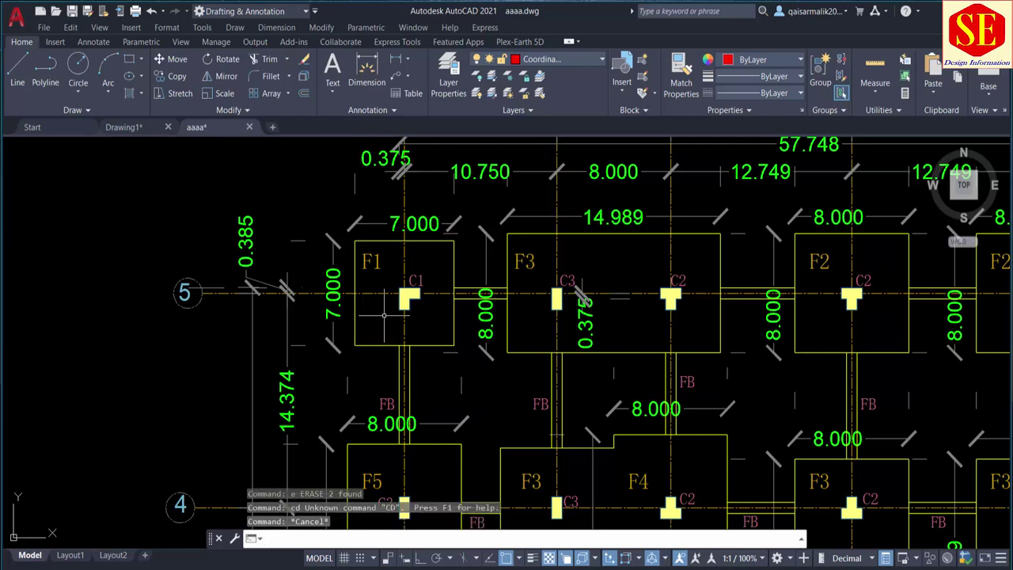
type("dc")
key("Escape")
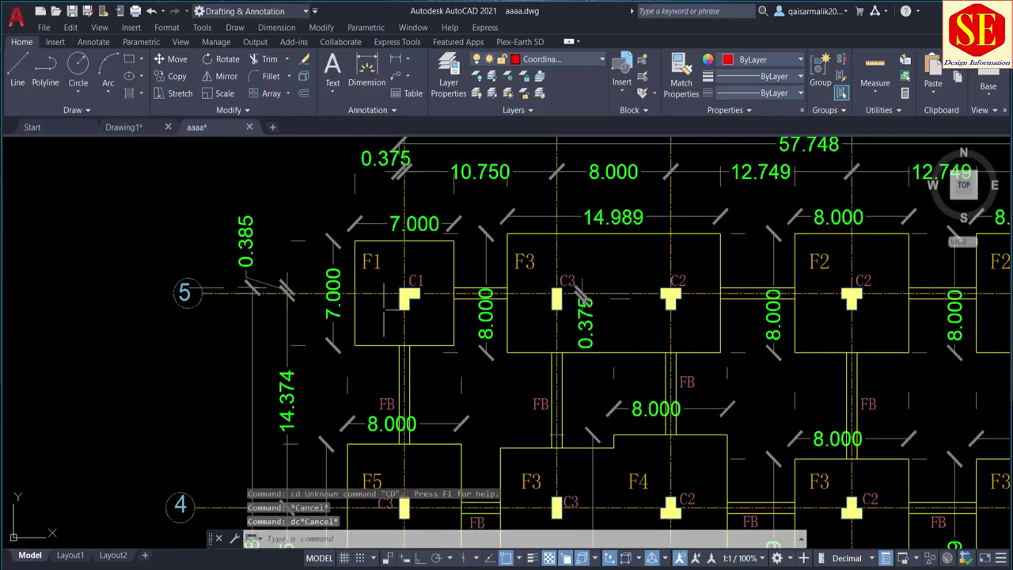
key("Escape")
type("DC")
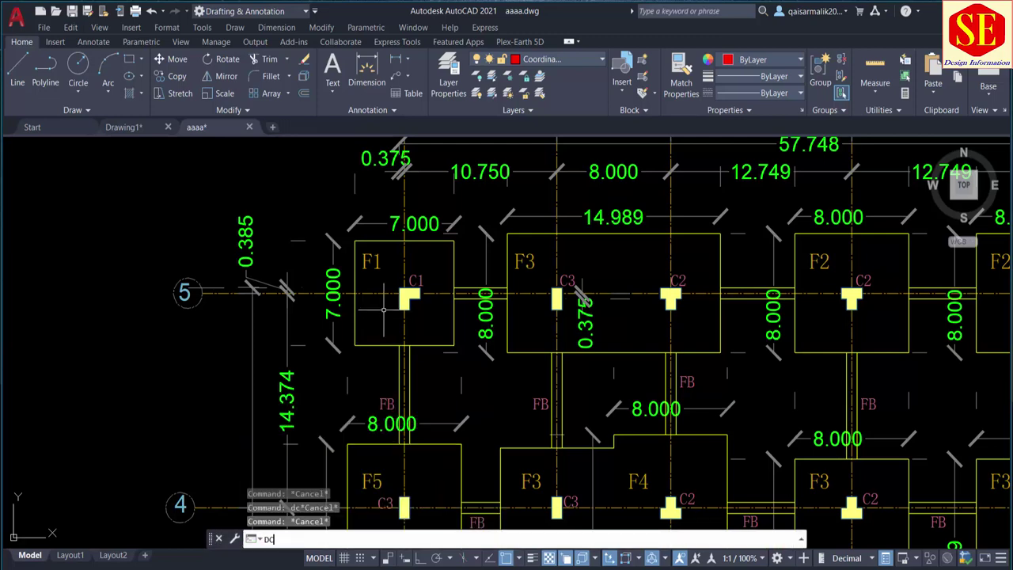
key("Return")
scroll(400, 296, "up", 2)
left_click(408, 291)
scroll(408, 291, "down", 5)
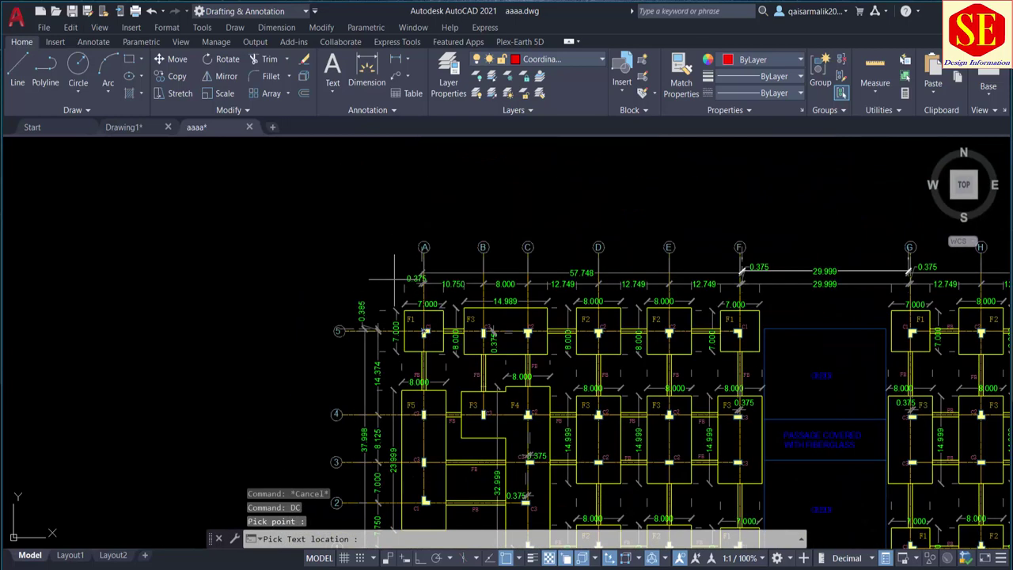
left_click(324, 241)
Add coordinate leaders for the C3 and C2 columns in footing F3, placed above the plan.
scroll(525, 317, "up", 2)
key("Return")
scroll(463, 341, "up", 5)
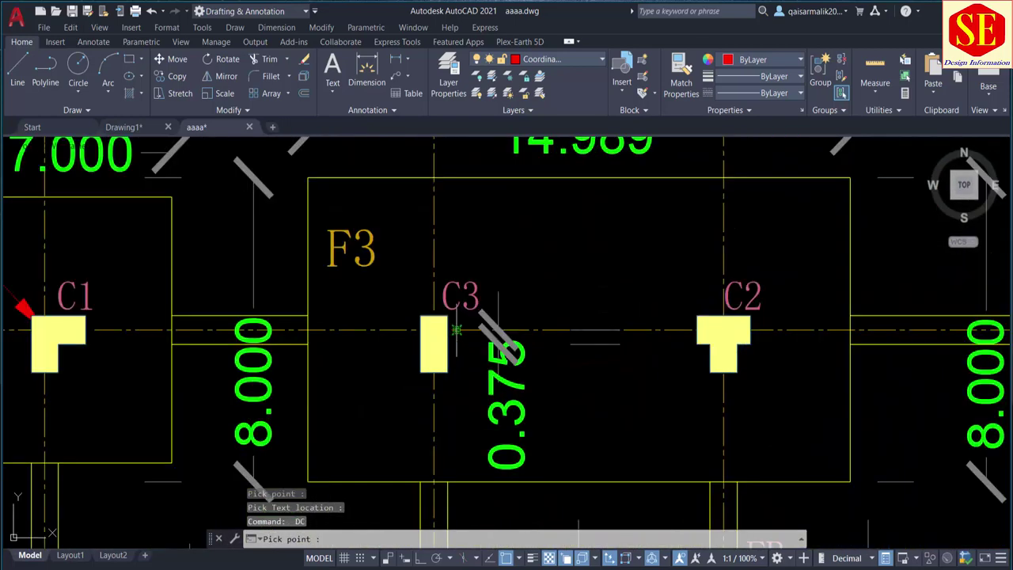
left_click(433, 330)
scroll(357, 443, "down", 5)
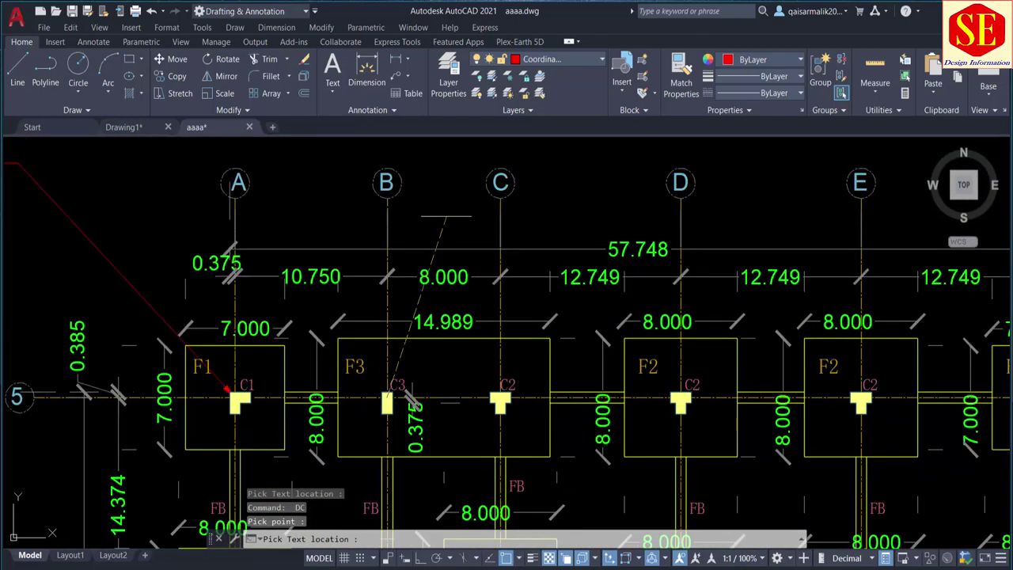
left_click(434, 215)
scroll(499, 432, "up", 5)
key("Return")
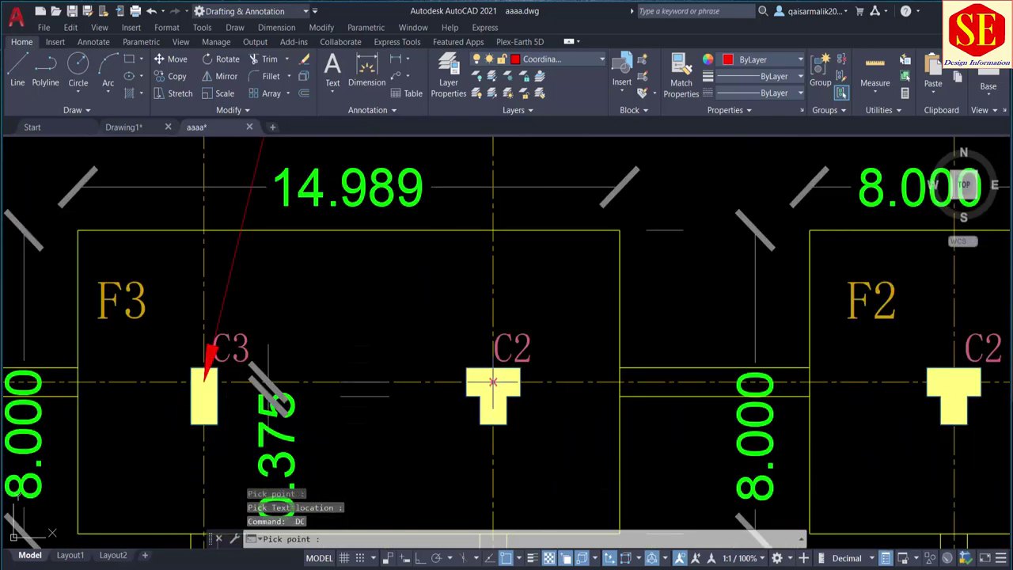
left_click(502, 337)
scroll(479, 410, "down", 5)
left_click(584, 214)
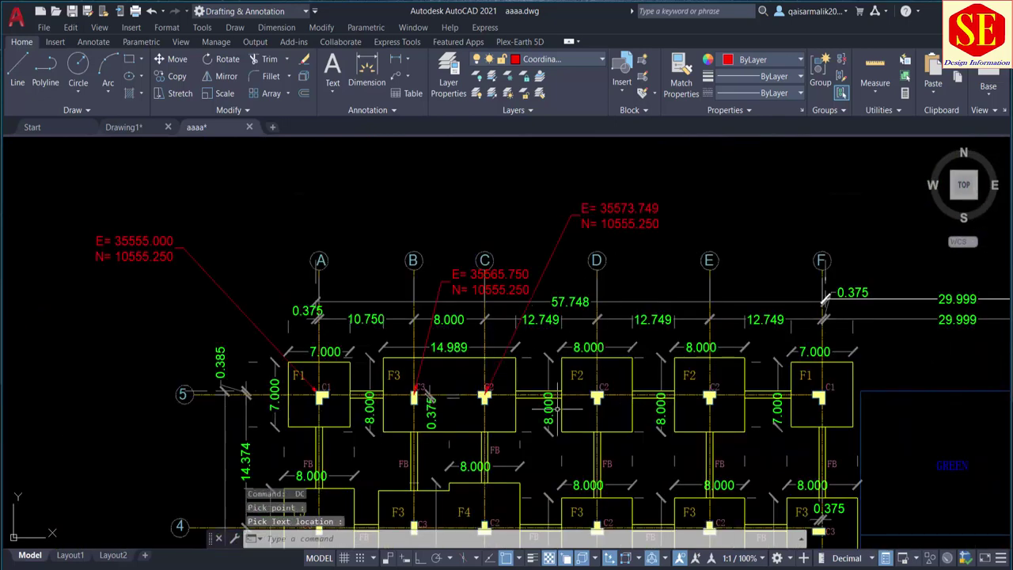
Label the C2 columns on grids D and E with coordinate leaders above them.
scroll(570, 404, "up", 5)
key("Return")
left_click(654, 372)
scroll(589, 279, "down", 5)
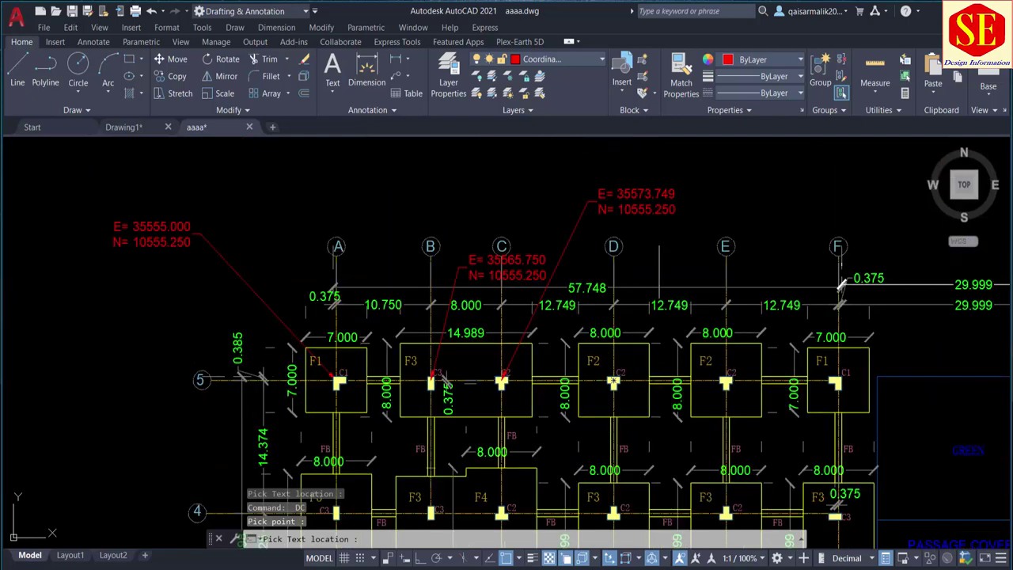
left_click(731, 181)
mouse_move(674, 206)
middle_mouse_down()
mouse_move(502, 264)
mouse_move(433, 264)
middle_mouse_up()
key("Return")
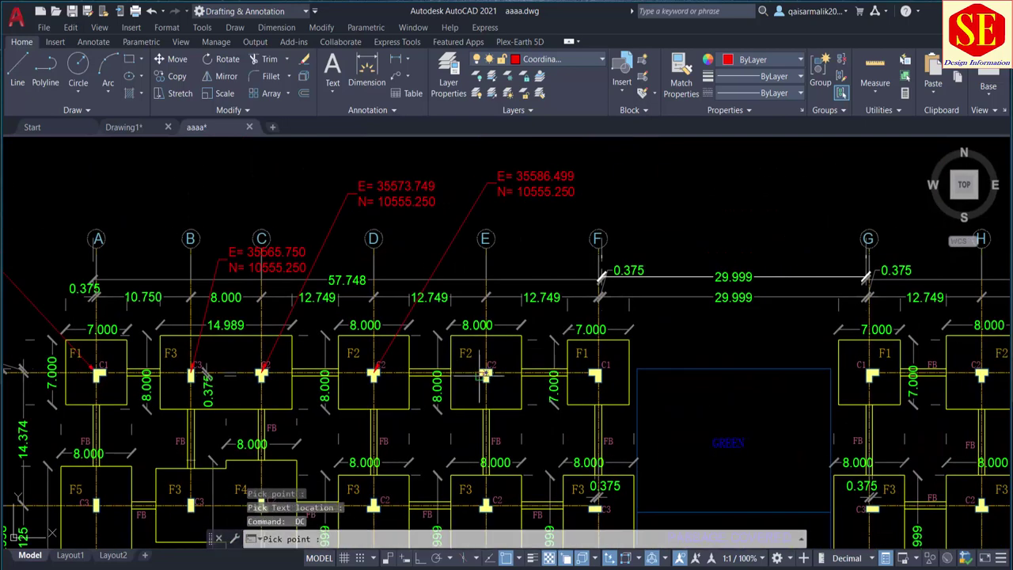
left_click(486, 372)
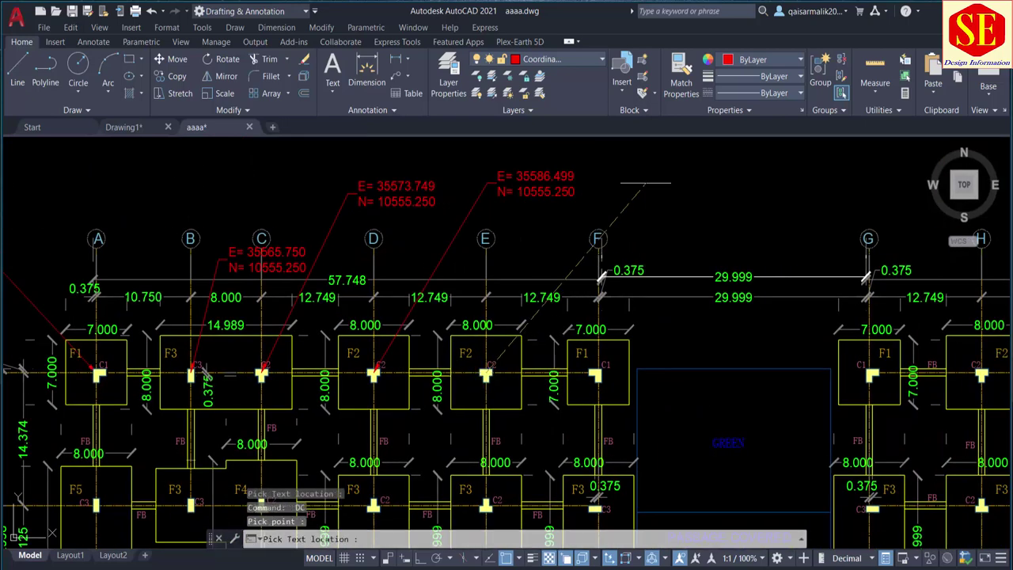
left_click(640, 184)
Add E/N coordinate leaders for the C1 columns on grids F and G.
scroll(616, 379, "up", 3)
key("Return")
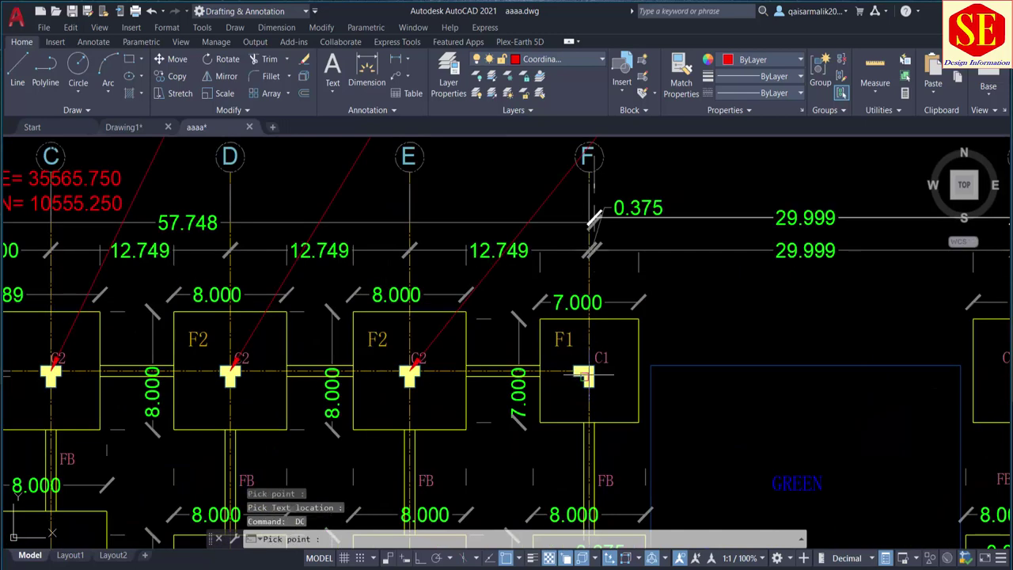
scroll(587, 373, "up", 4)
left_click(590, 371)
scroll(590, 371, "down", 8)
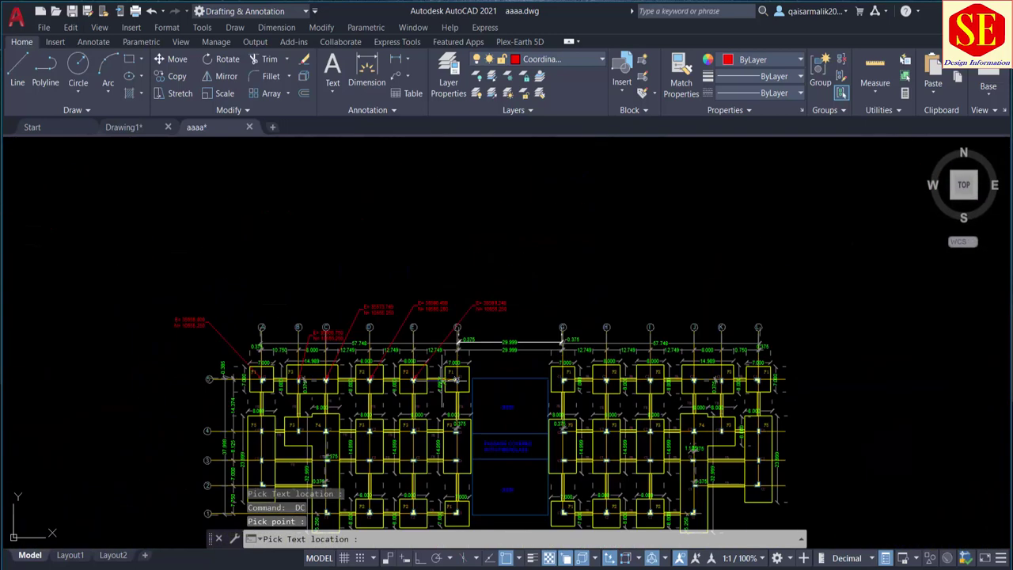
scroll(495, 361, "up", 5)
left_click(420, 396)
key("Return")
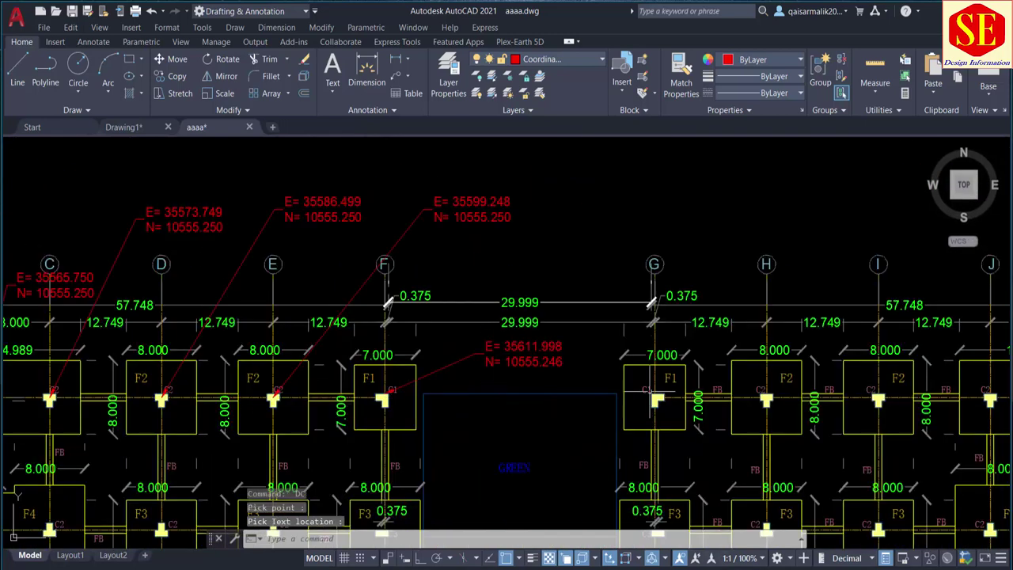
scroll(651, 348, "up", 4)
scroll(651, 348, "up", 5)
left_click(651, 348)
scroll(651, 348, "down", 5)
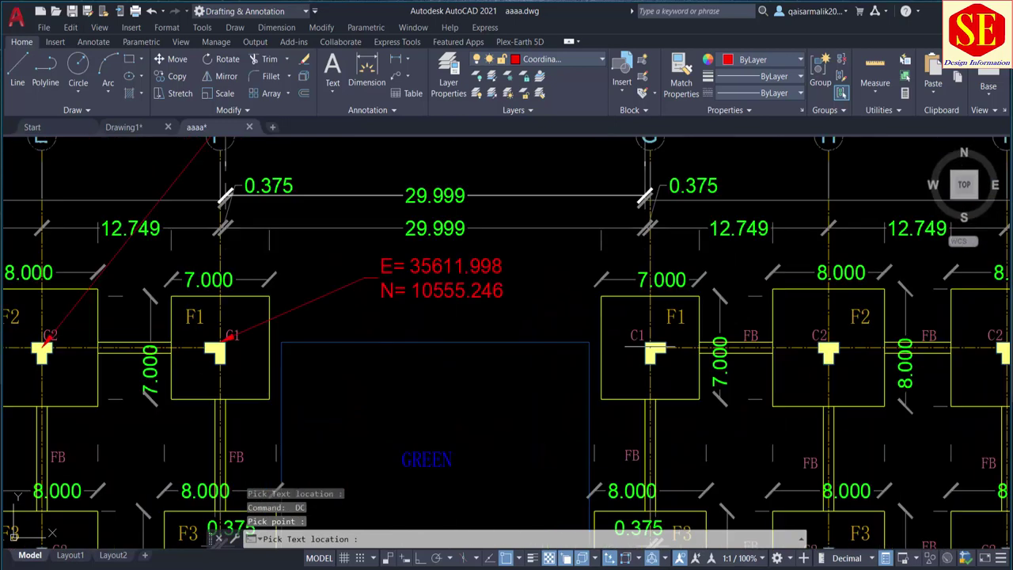
left_click(525, 362)
scroll(525, 362, "up", 5)
Label the C3 column in the lower F3 footing with a coordinate leader.
middle_click_drag(580, 479, 417, 367)
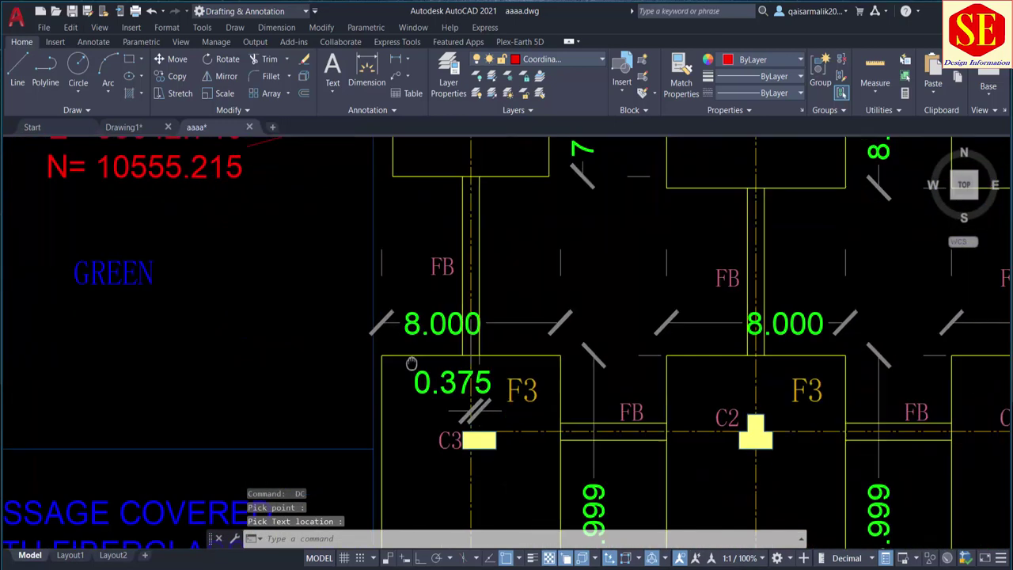
key("Return")
scroll(467, 413, "up", 2)
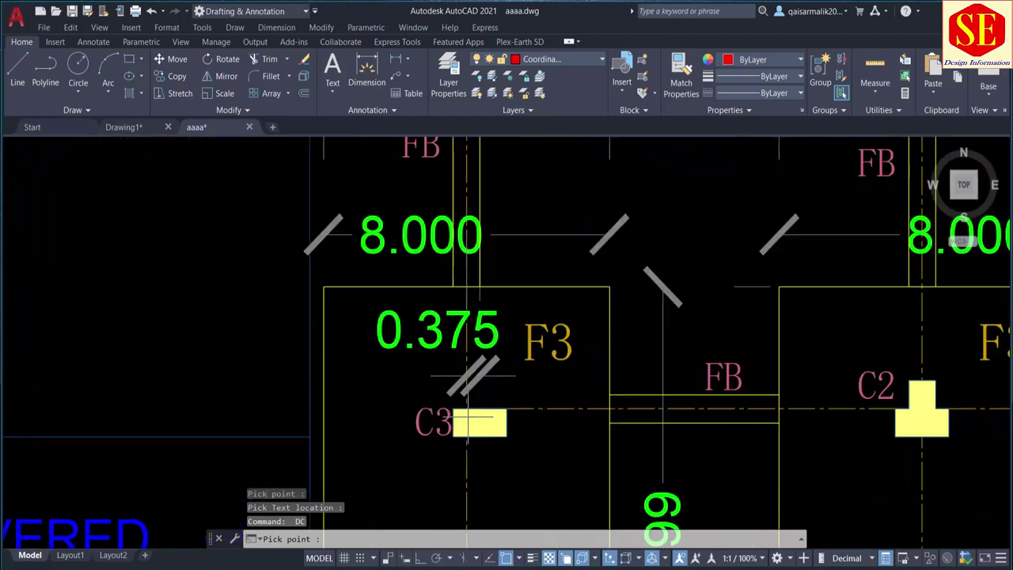
scroll(467, 408, "up", 3)
left_click(466, 409)
scroll(541, 411, "down", 4)
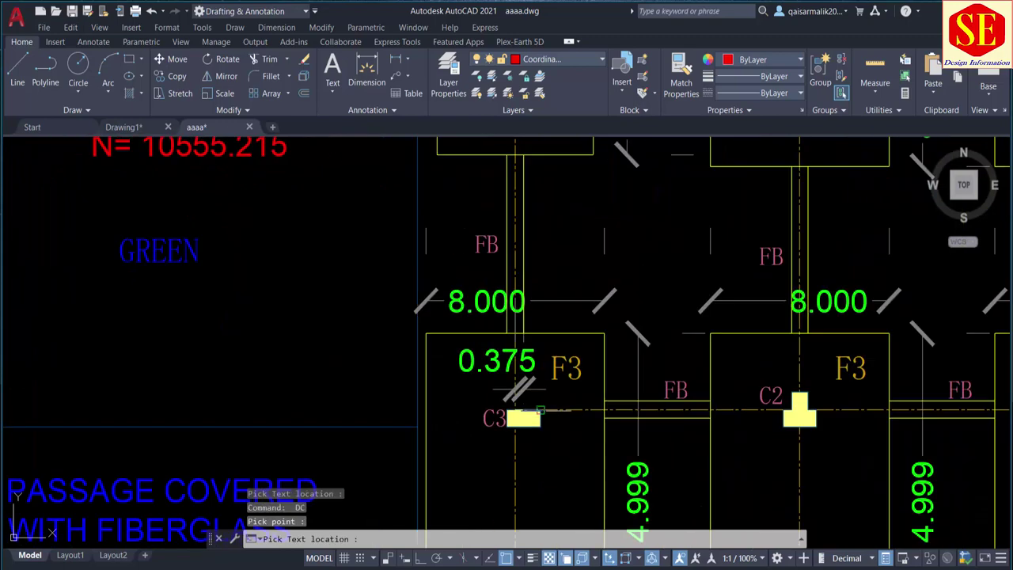
left_click(237, 348)
scroll(238, 348, "down", 3)
scroll(396, 357, "down", 3)
scroll(554, 407, "up", 4)
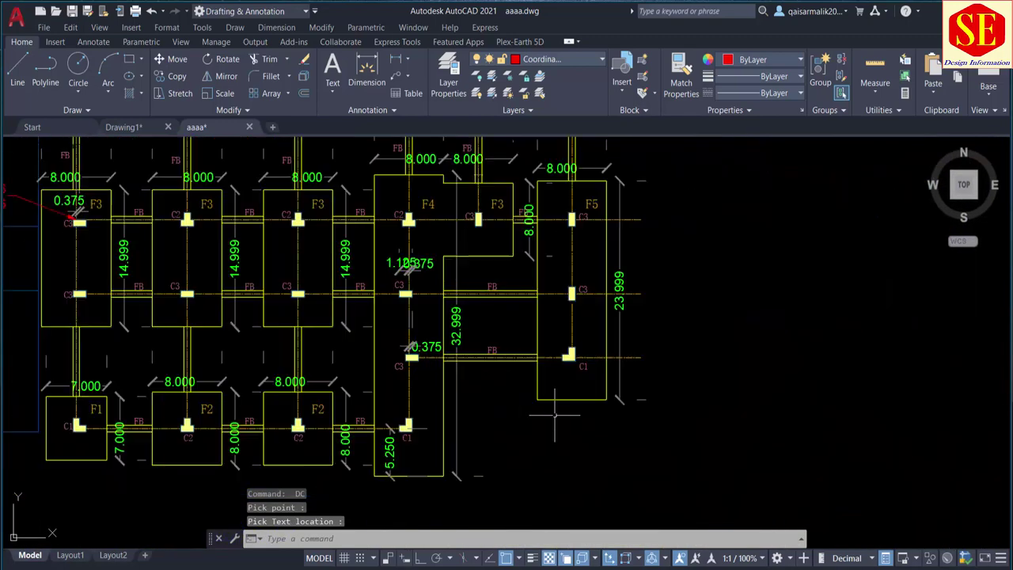
scroll(578, 320, "up", 2)
Add coordinate leaders for the C1 columns in footings F5 and F4.
key("Return")
left_click(581, 320)
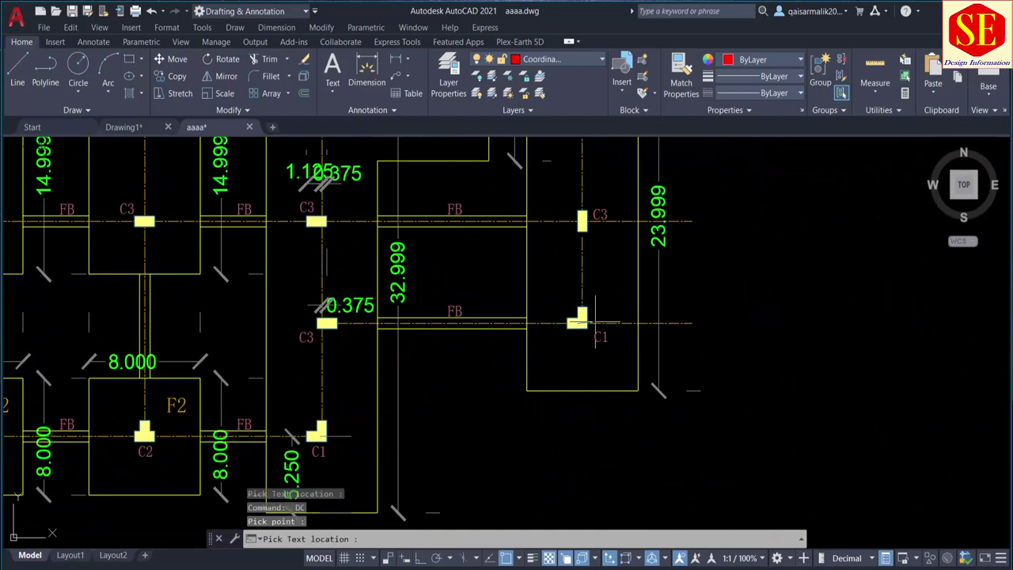
left_click(736, 340)
middle_click_drag(482, 388, 661, 265)
key("Return")
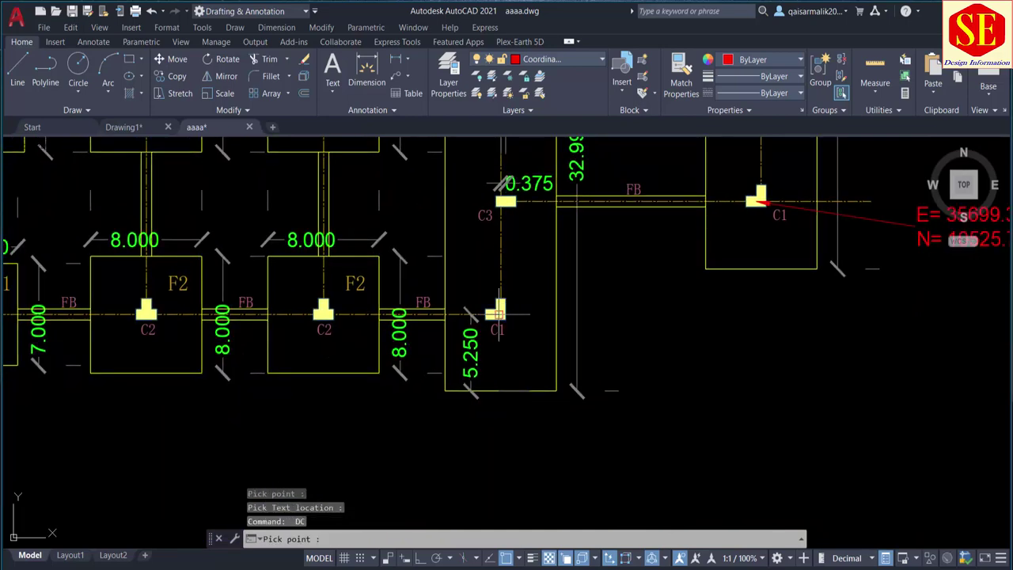
left_click(498, 311)
left_click(541, 473)
Label the C2 column in the lower F2 footing with a leader placed below it.
key("Return")
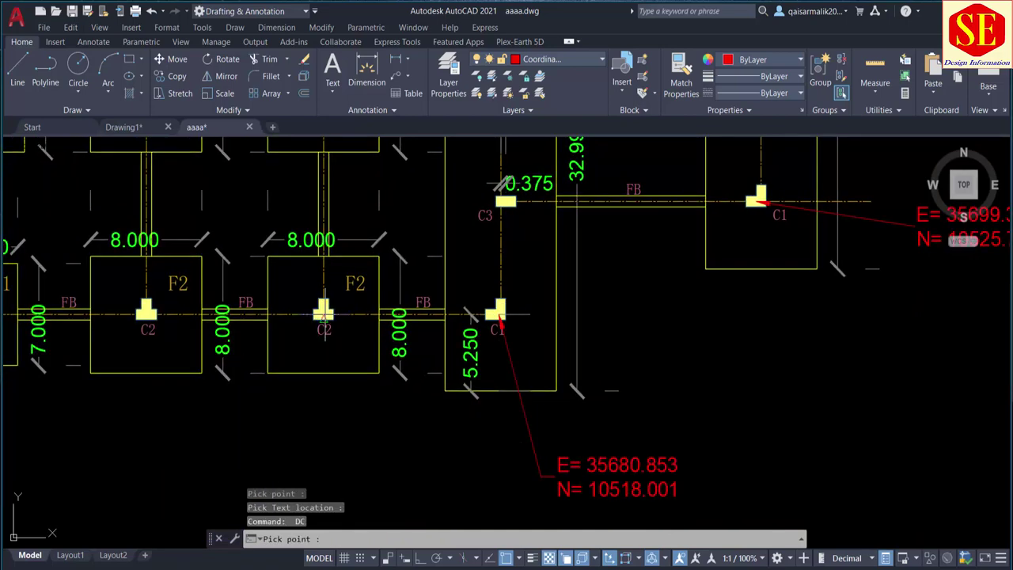
scroll(323, 311, "up", 2)
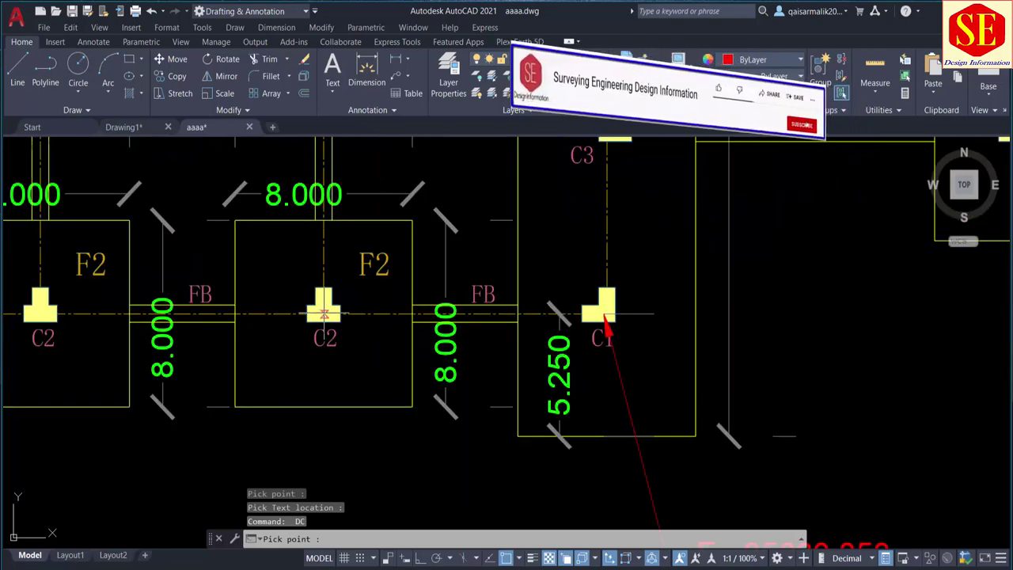
left_click(323, 313)
scroll(381, 429, "down", 5)
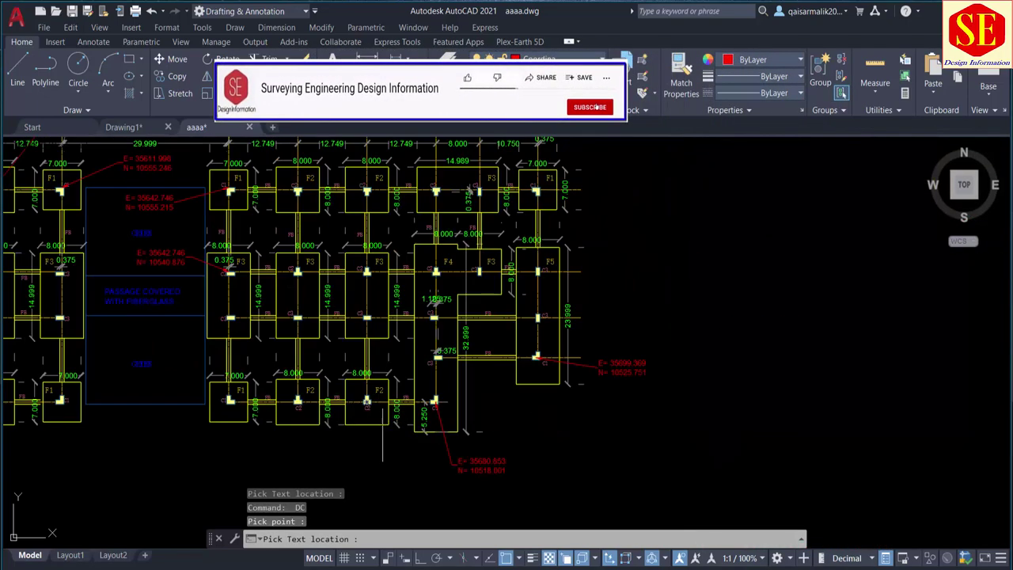
left_click(384, 482)
scroll(385, 482, "down", 1)
scroll(541, 304, "up", 3)
scroll(541, 304, "up", 1)
Label the bottom-row C2 and C1 columns (E=35655.411, E=35642.718, N=10518.001) with leaders below.
key("Return")
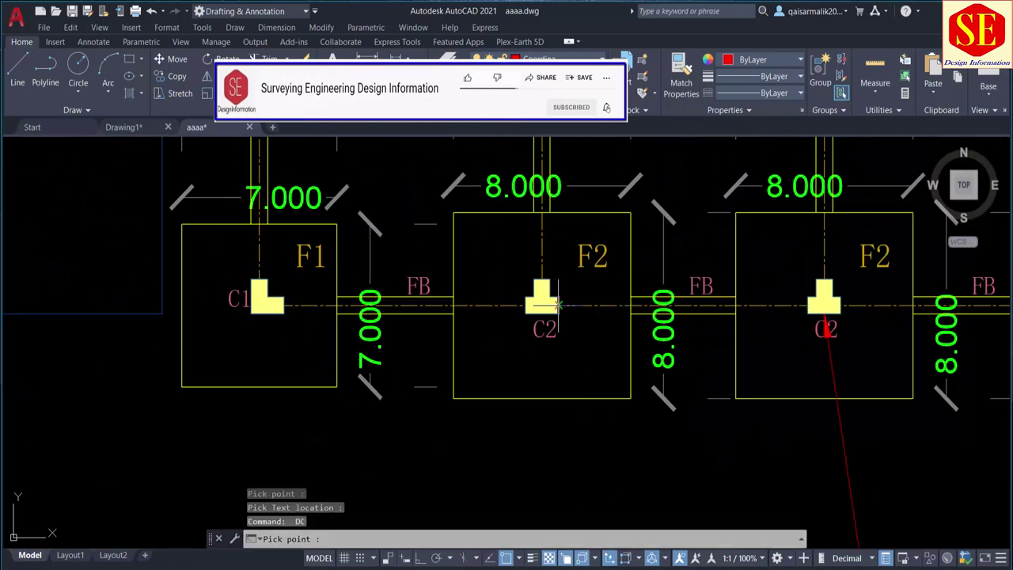
left_click(540, 303)
scroll(541, 303, "down", 4)
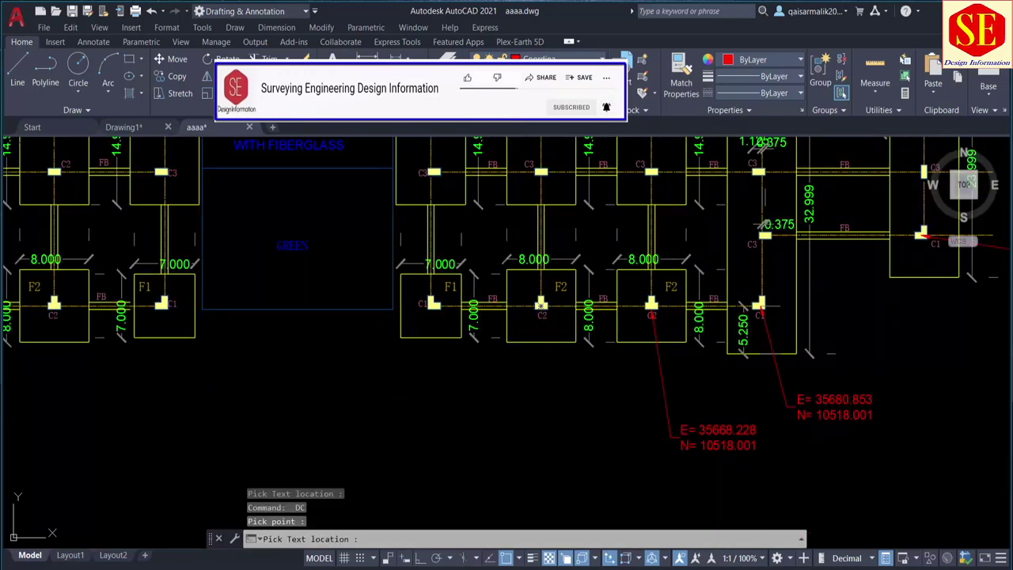
left_click(540, 410)
key("Return")
scroll(434, 304, "up", 4)
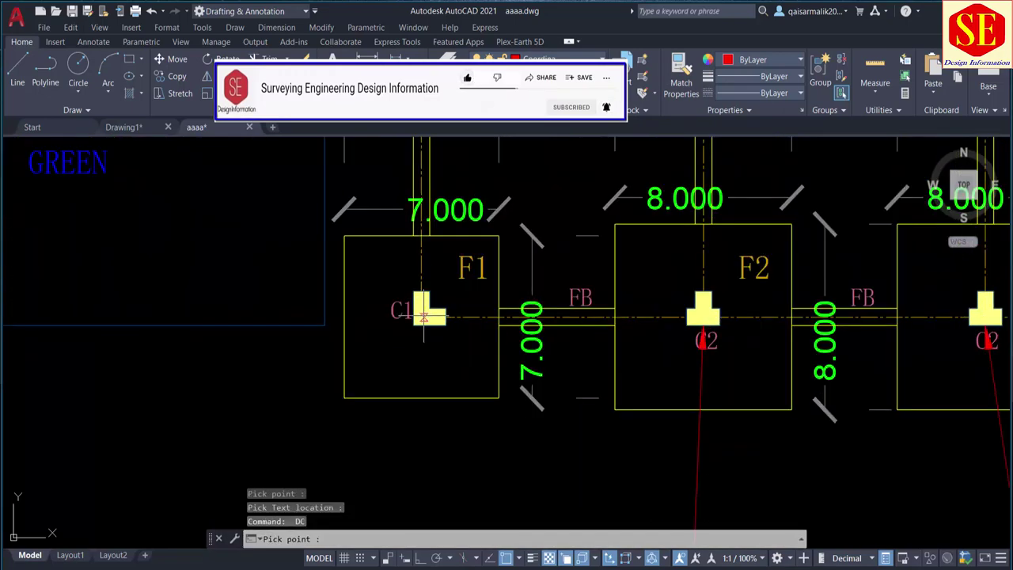
left_click(423, 316)
scroll(424, 316, "down", 4)
left_click(405, 420)
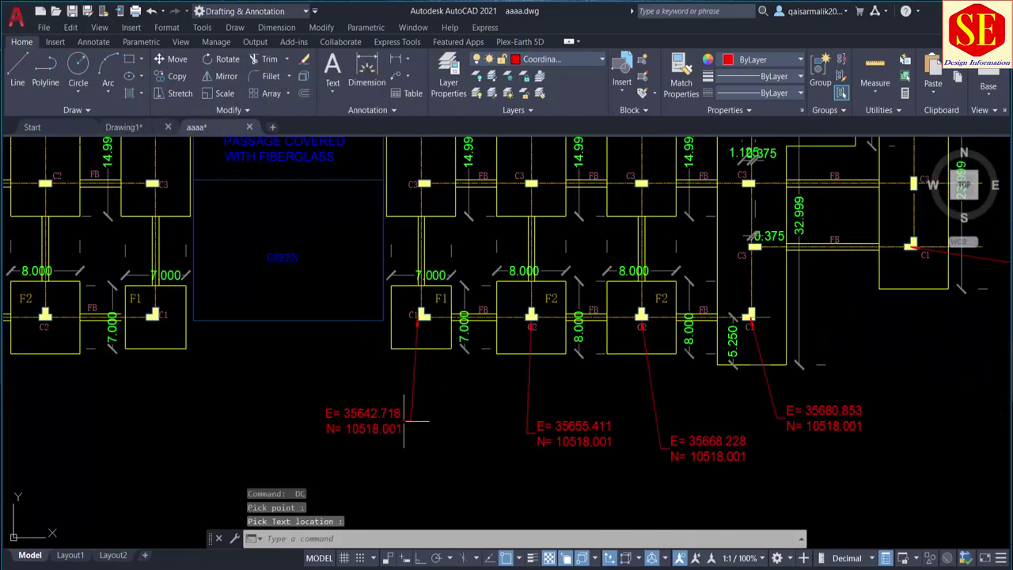
scroll(404, 421, "down", 5)
scroll(506, 372, "up", 1)
scroll(507, 373, "up", 1)
scroll(507, 373, "up", 2)
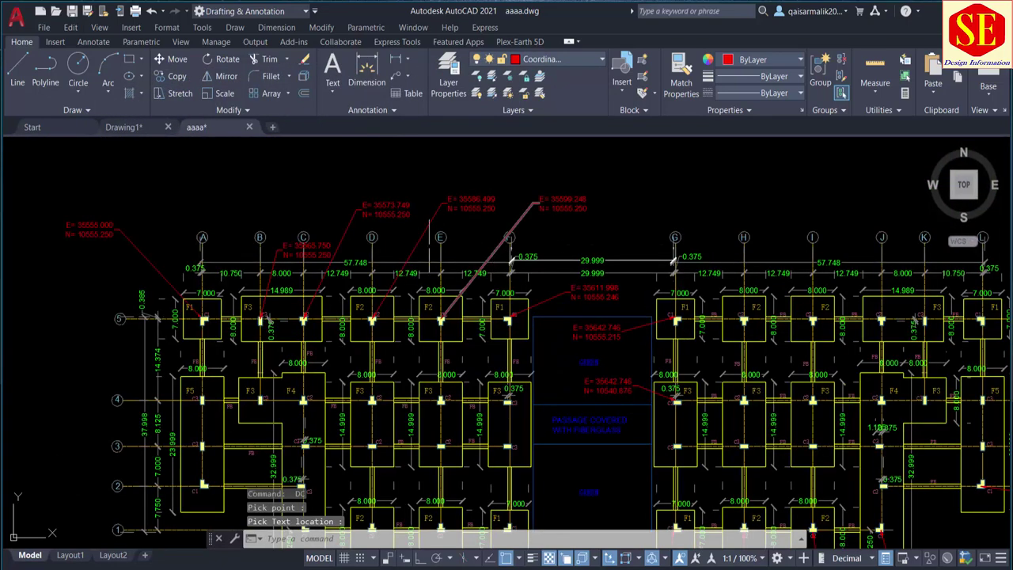
left_click(536, 203)
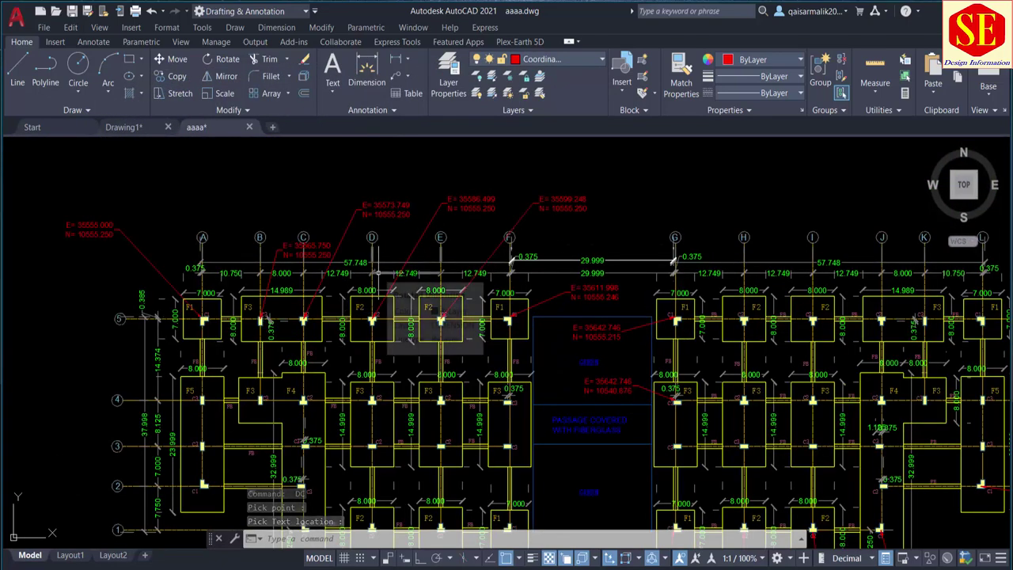
scroll(223, 356, "up", 2)
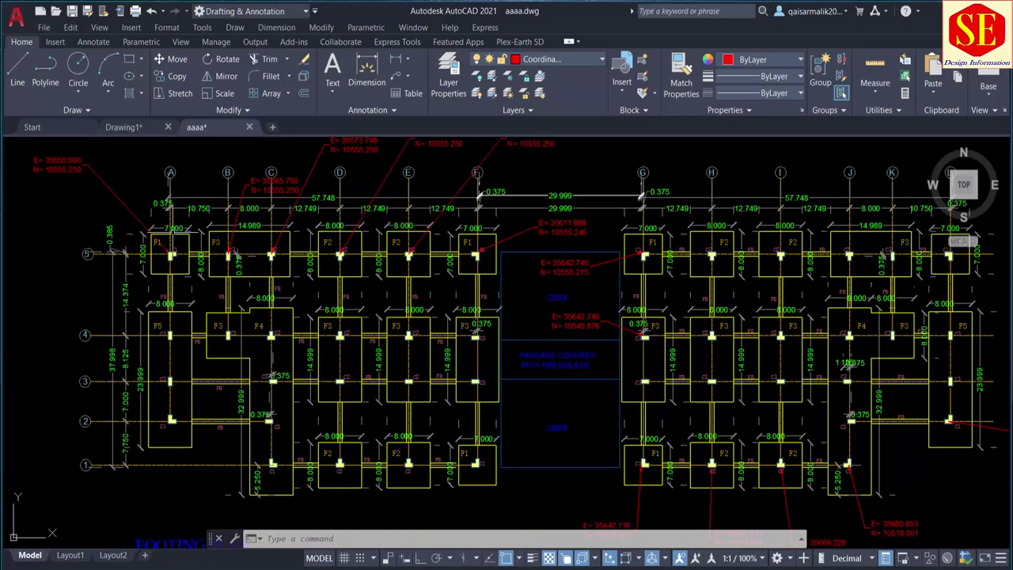
scroll(223, 356, "up", 2)
scroll(228, 299, "down", 5)
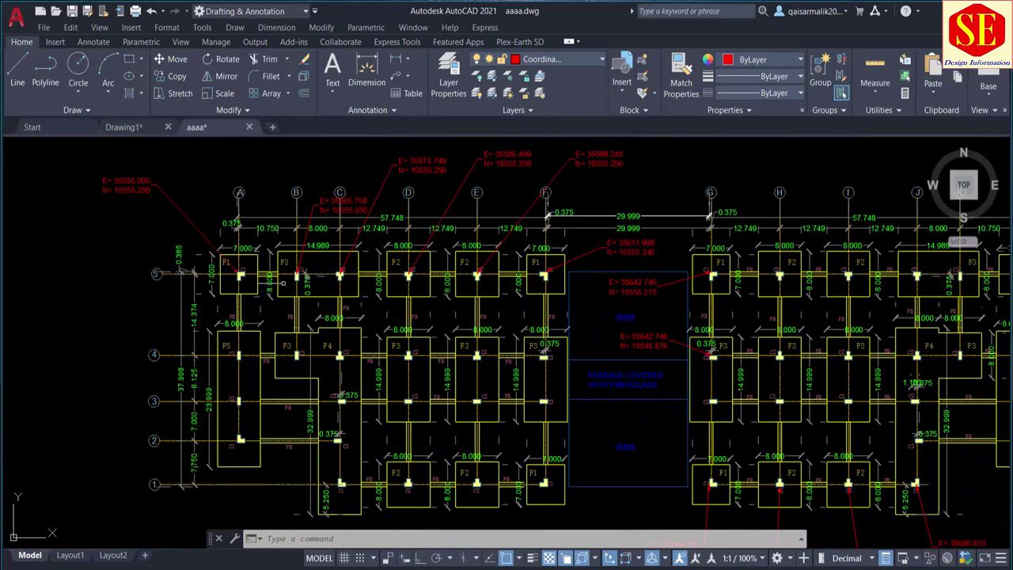
scroll(241, 273, "up", 5)
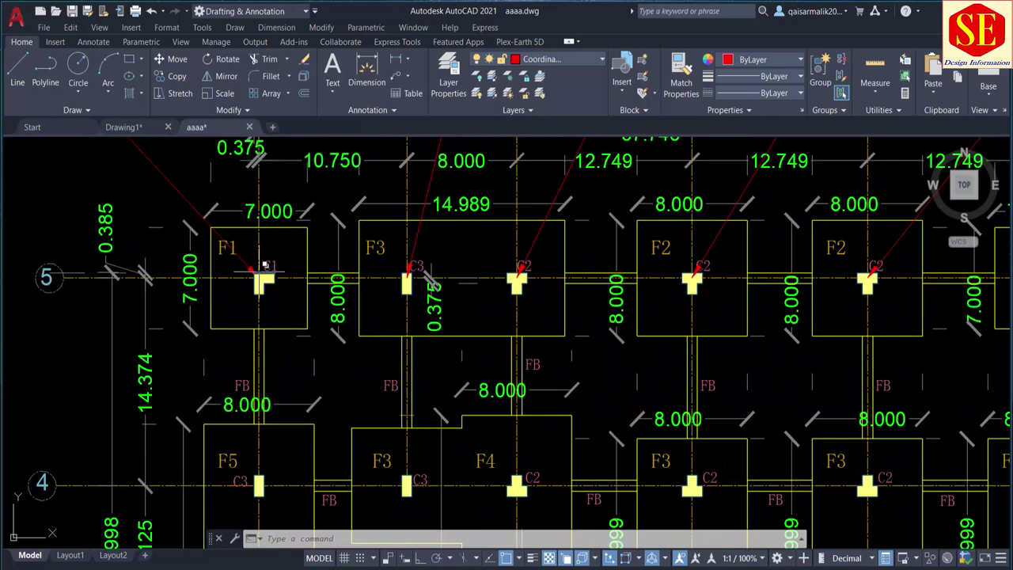
scroll(260, 269, "down", 5)
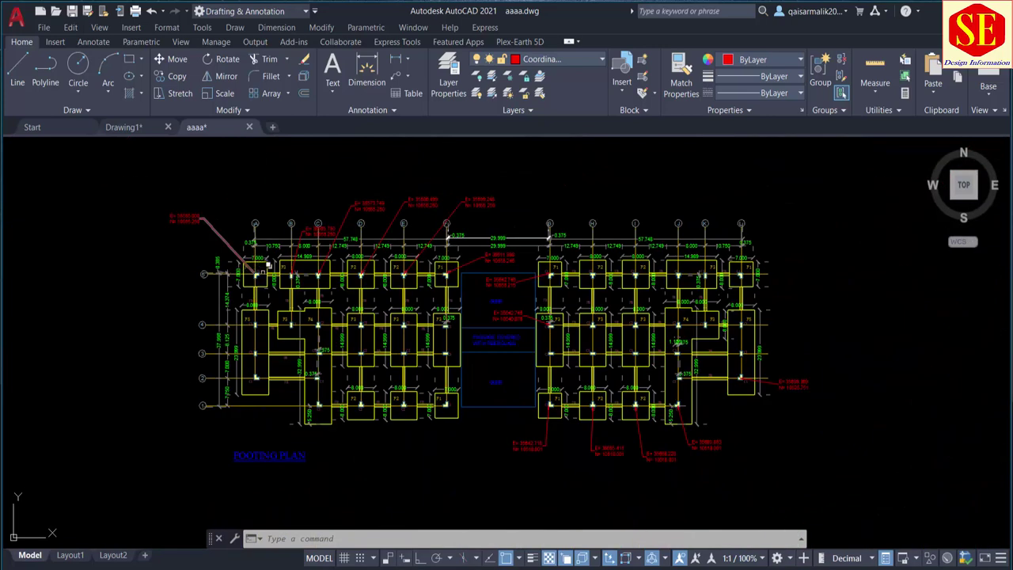
scroll(673, 411, "up", 3)
scroll(499, 340, "down", 3)
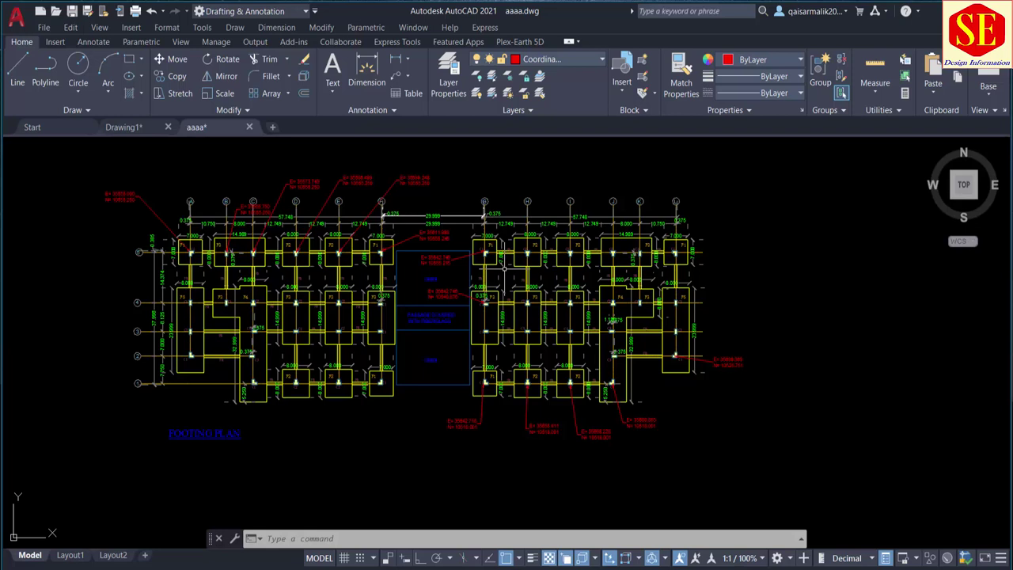
middle_click_drag(428, 339, 436, 339)
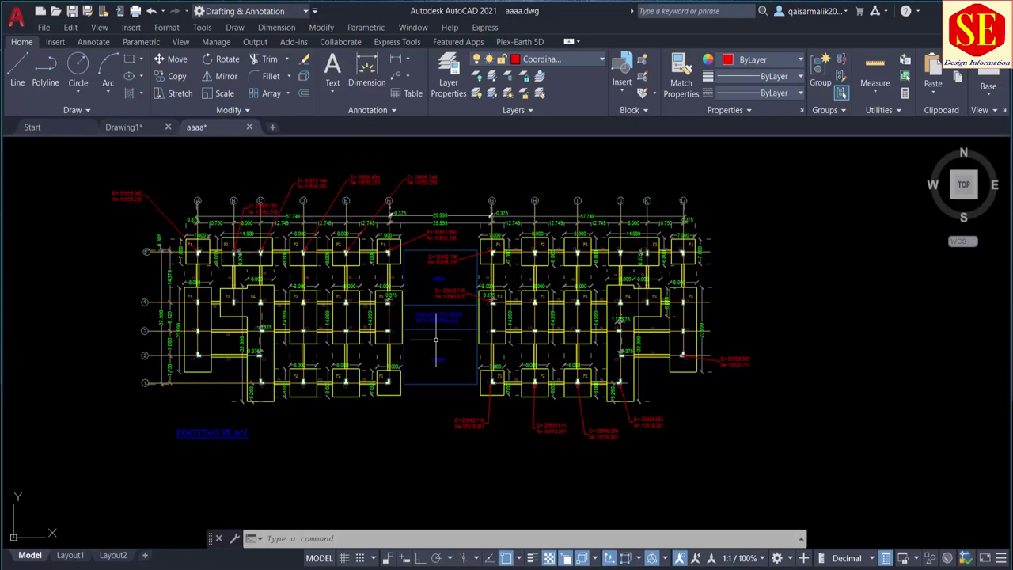
scroll(433, 306, "up", 4)
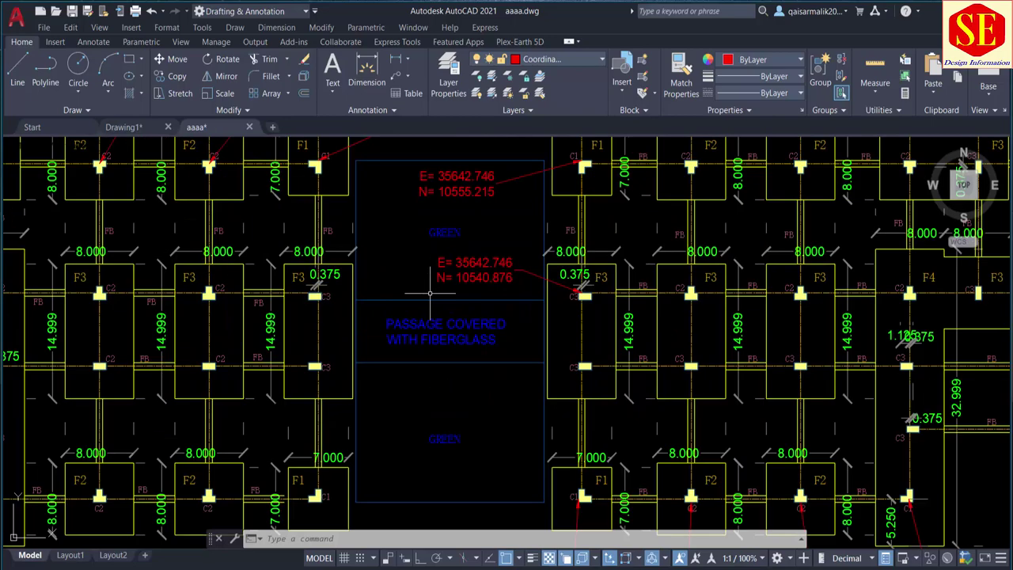
scroll(603, 393, "down", 4)
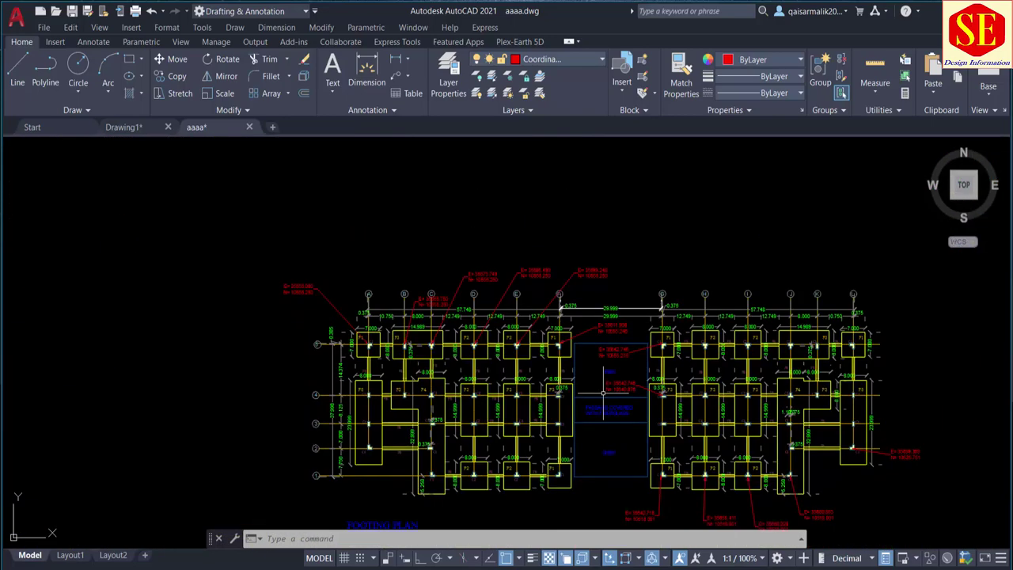
scroll(431, 273, "up", 6)
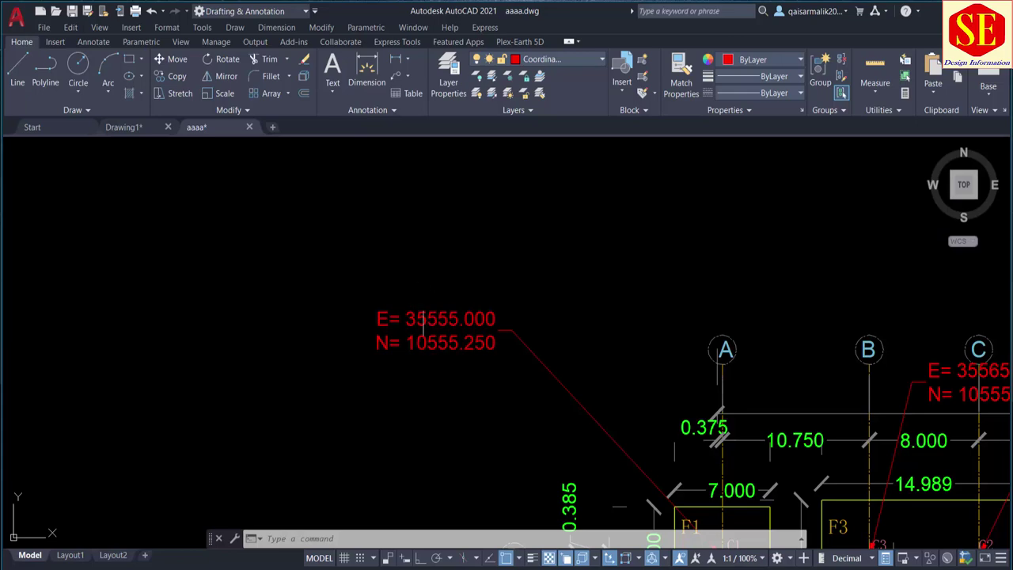
scroll(411, 308, "down", 2)
mouse_move(423, 270)
middle_mouse_down()
mouse_move(478, 289)
mouse_move(434, 247)
middle_mouse_up()
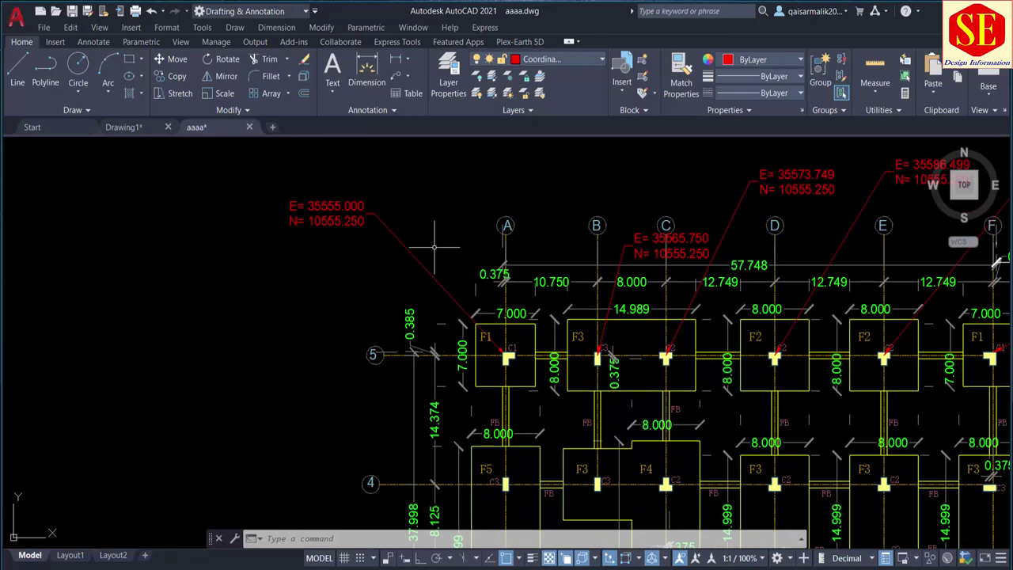
scroll(434, 247, "down", 2)
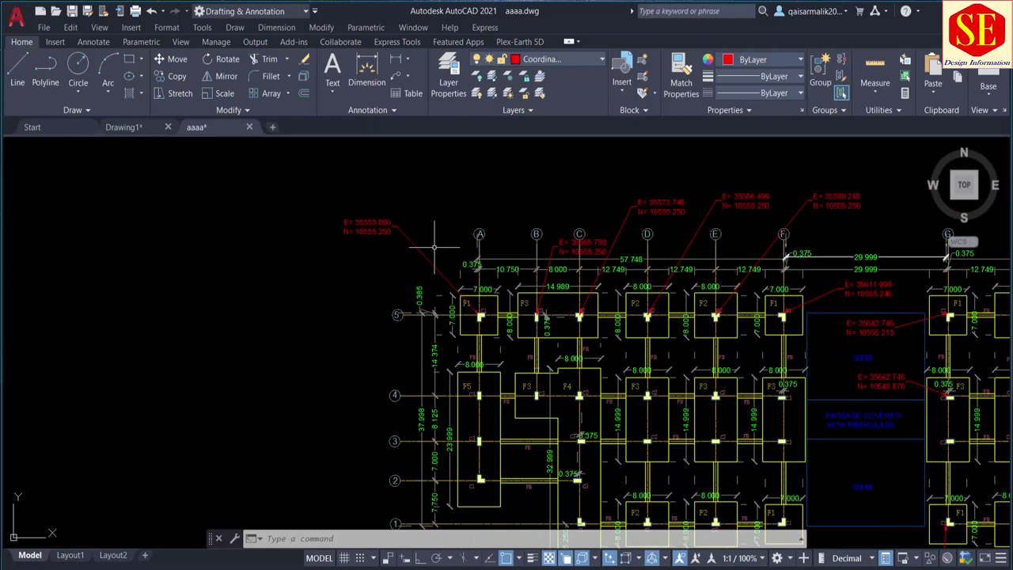
scroll(556, 228, "down", 1)
scroll(471, 222, "down", 1)
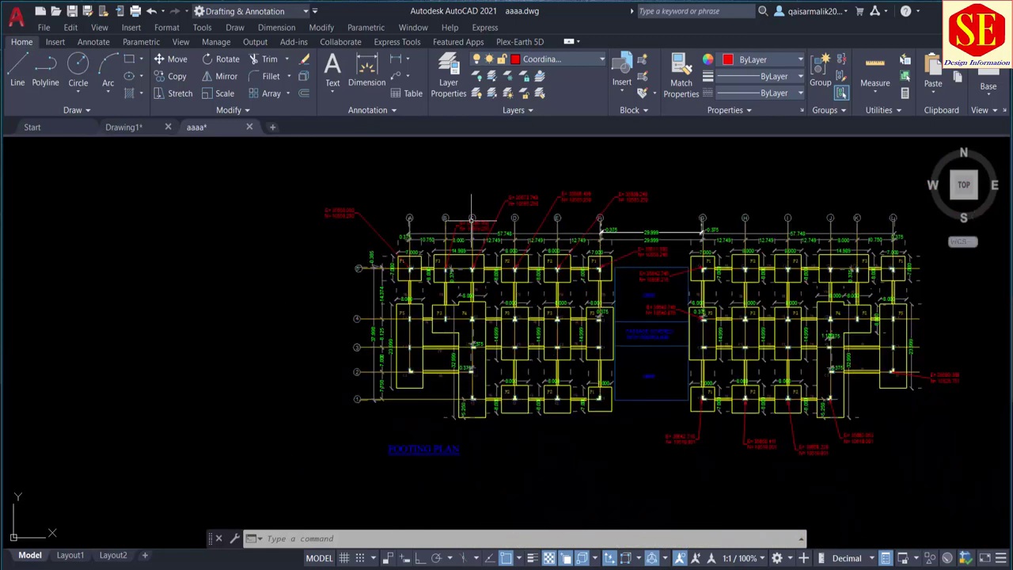
scroll(467, 270, "up", 2)
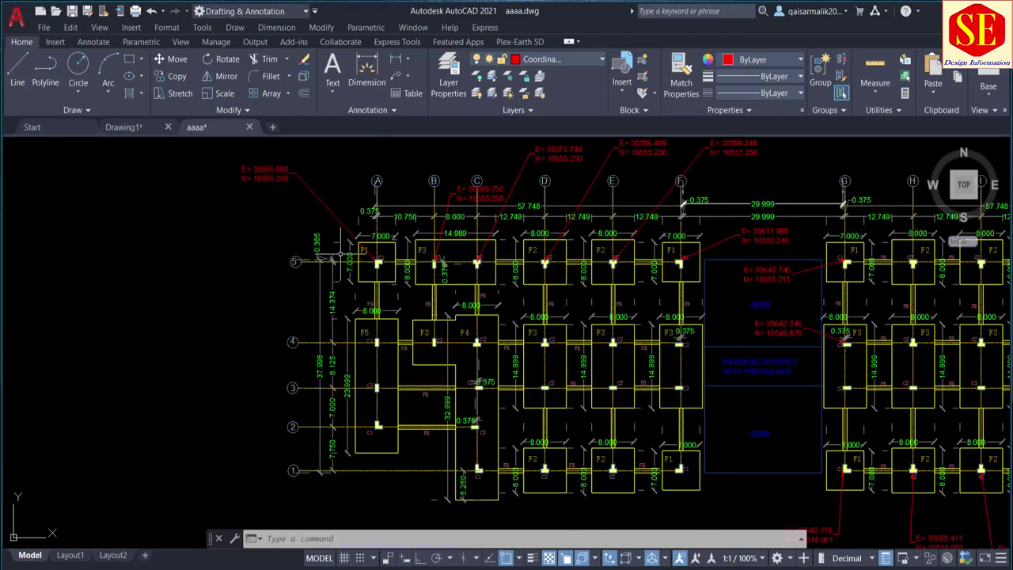
middle_click_drag(446, 304, 296, 306)
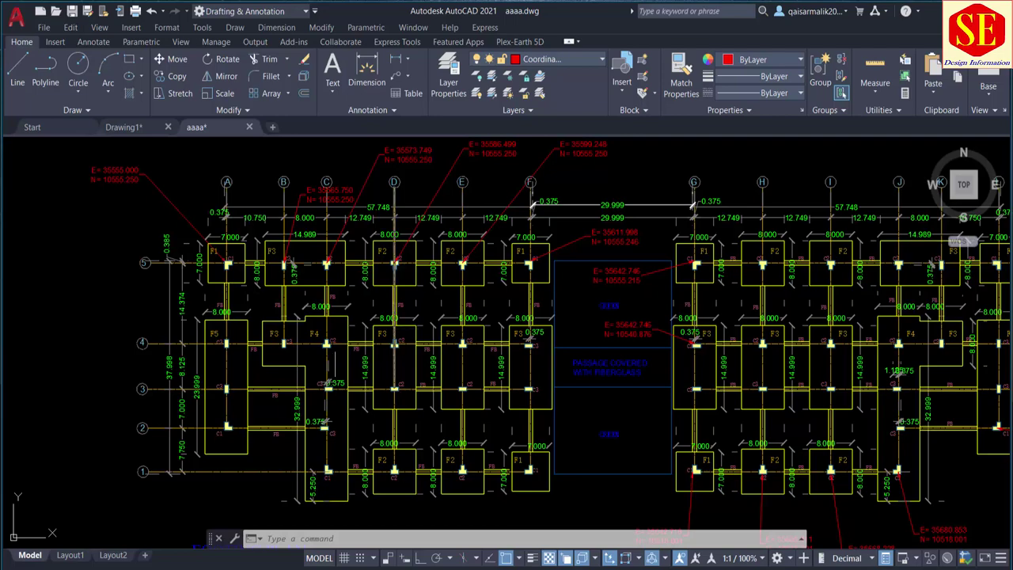
scroll(234, 265, "up", 4)
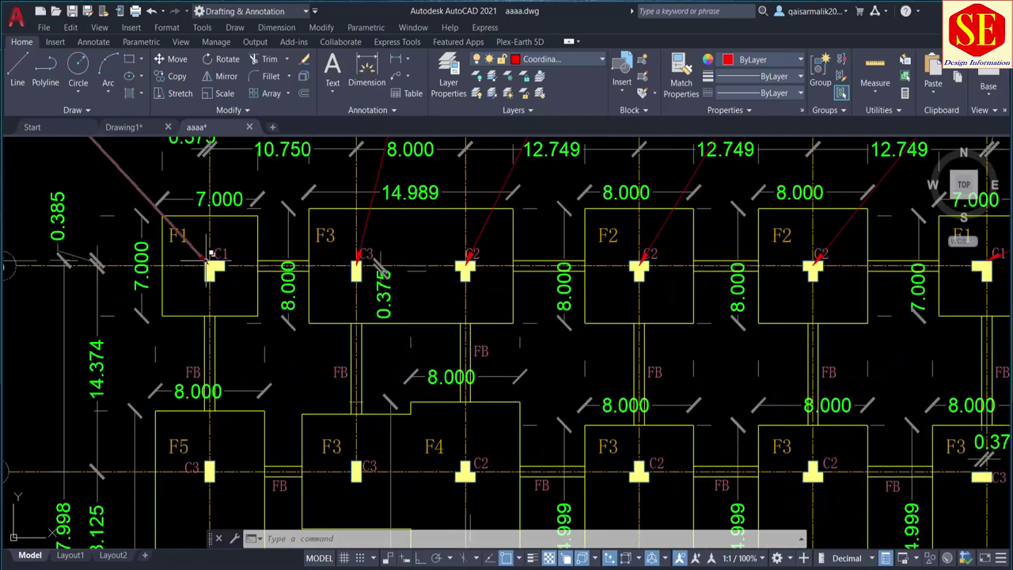
scroll(212, 255, "down", 4)
scroll(475, 269, "down", 4)
scroll(730, 273, "up", 6)
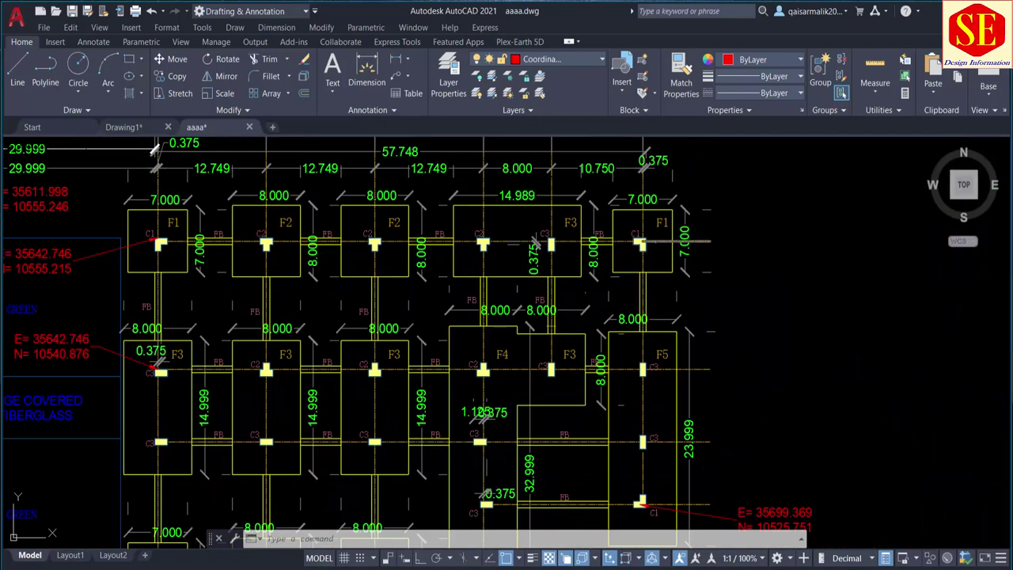
scroll(643, 249, "down", 4)
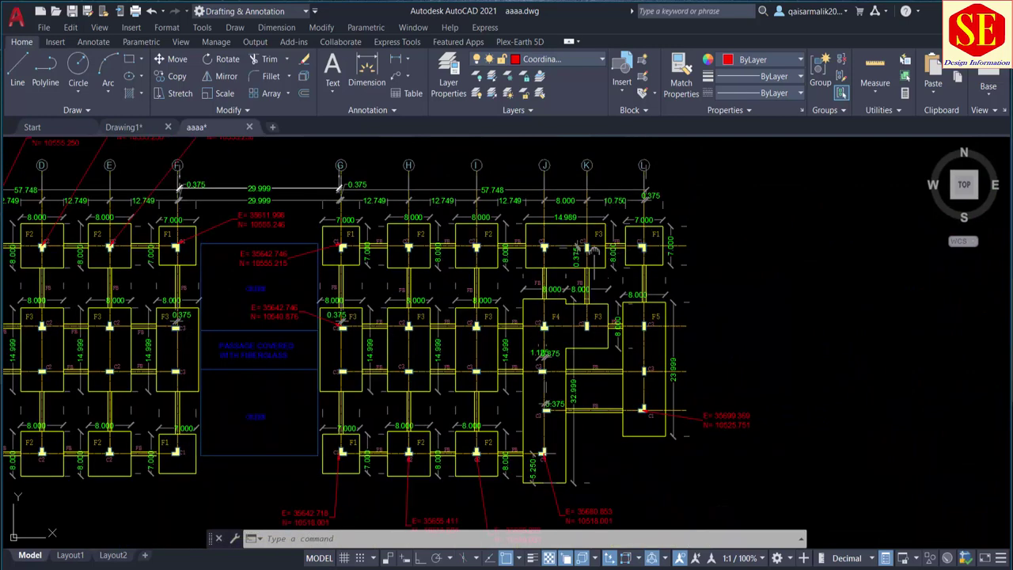
scroll(665, 249, "up", 2)
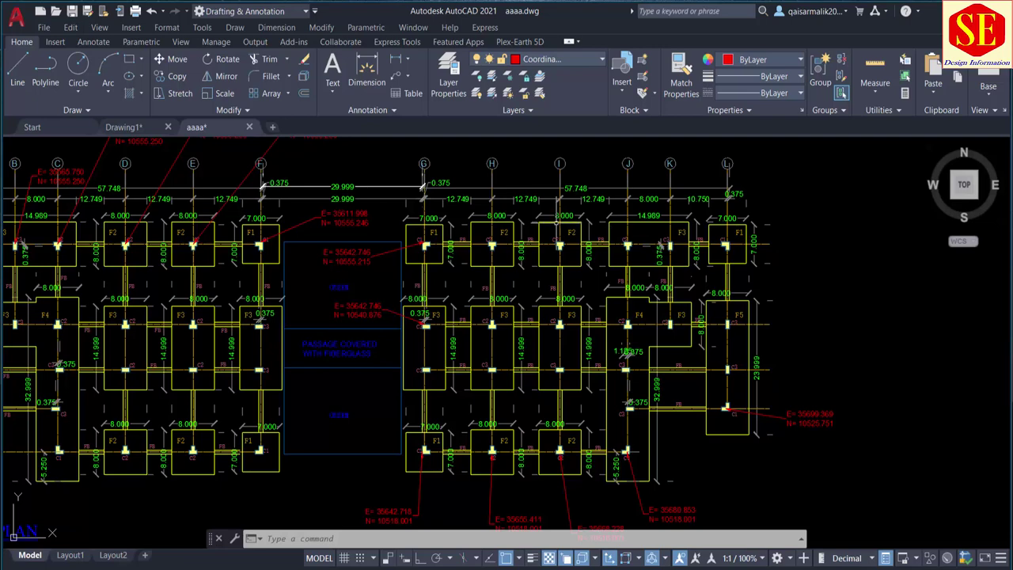
middle_click_drag(558, 223, 661, 244)
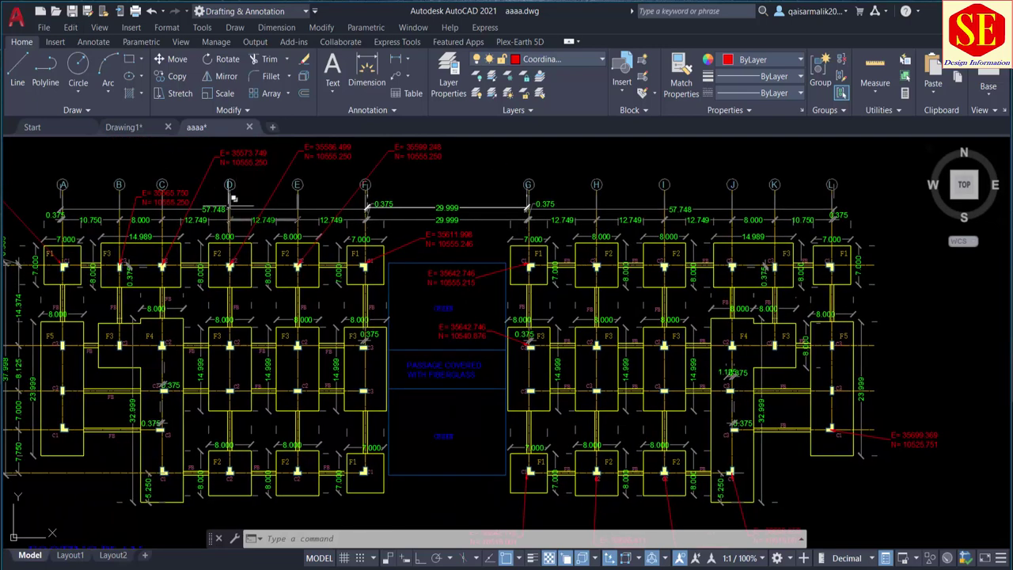
middle_click_drag(233, 199, 359, 248)
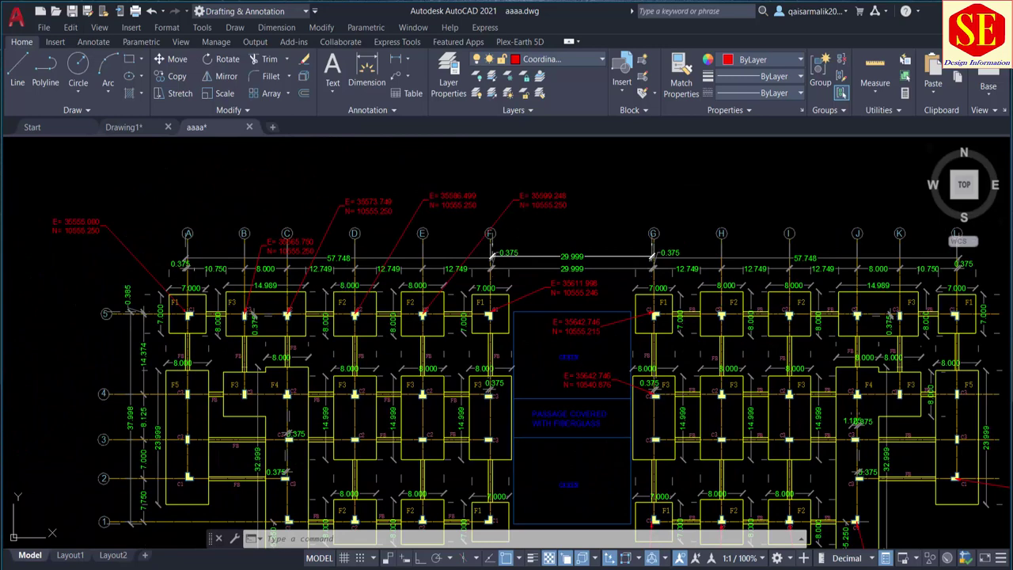
scroll(467, 239, "down", 2)
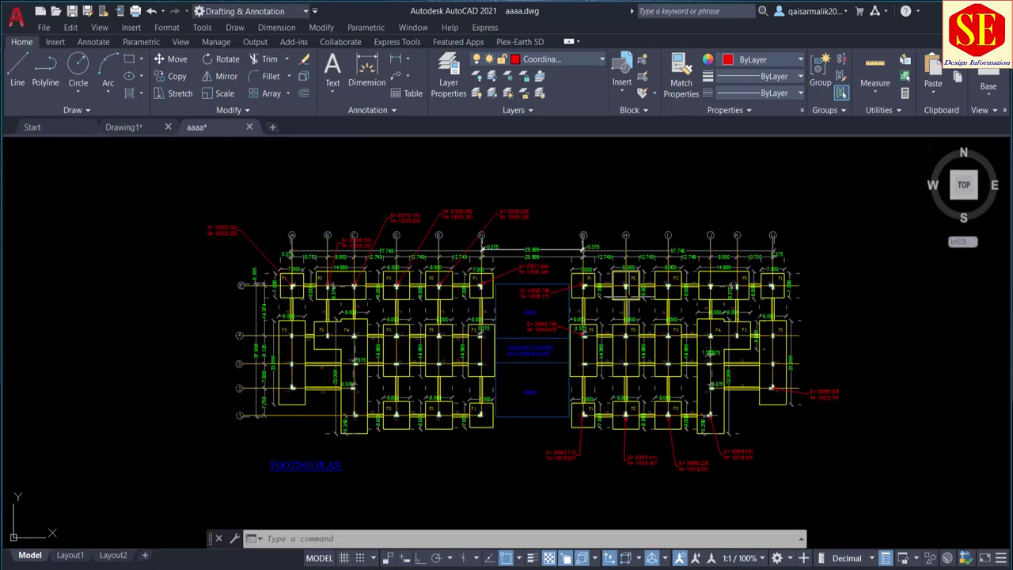